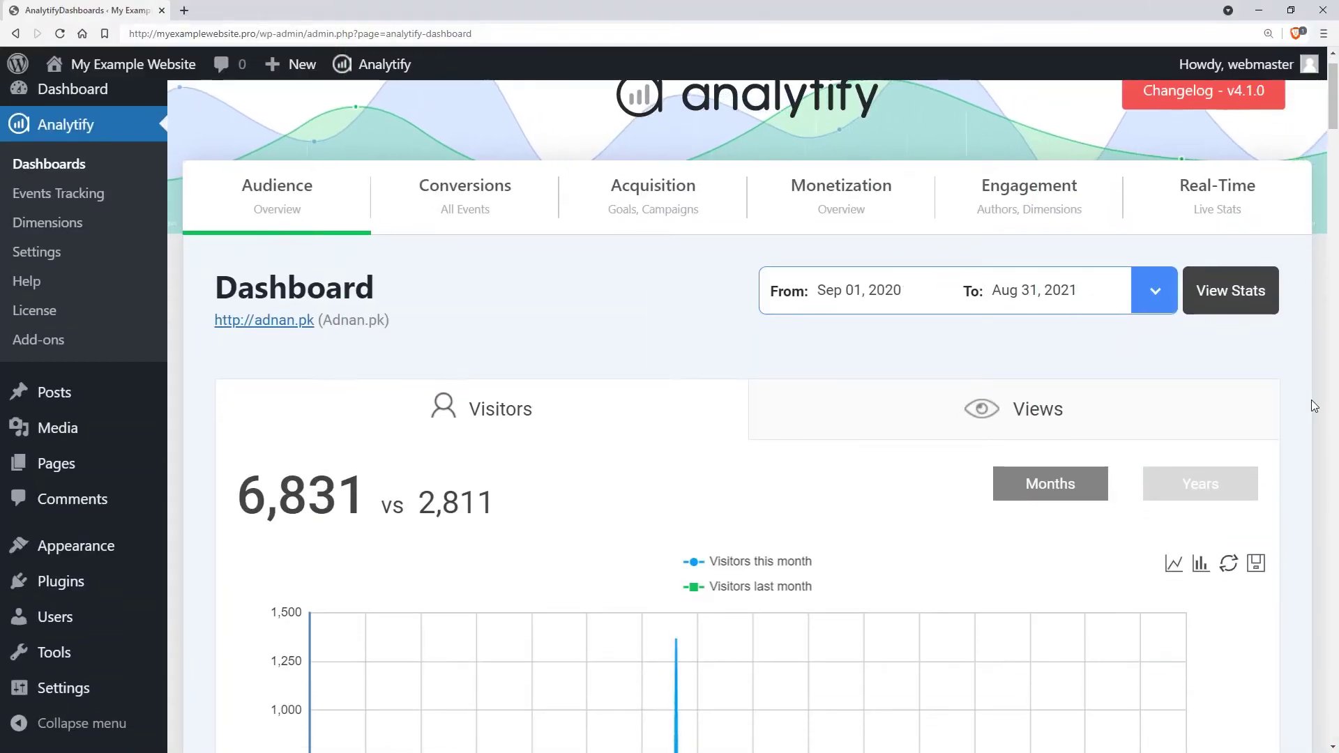
{"action": "scroll", "coordinate": [1311, 399], "scroll_direction": "down", "scroll_amount": 1}
{"action": "scroll", "coordinate": [1311, 400], "scroll_direction": "down", "scroll_amount": 2}
{"action": "scroll", "coordinate": [1311, 399], "scroll_direction": "down", "scroll_amount": 2}
{"action": "scroll", "coordinate": [1311, 401], "scroll_direction": "down", "scroll_amount": 3}
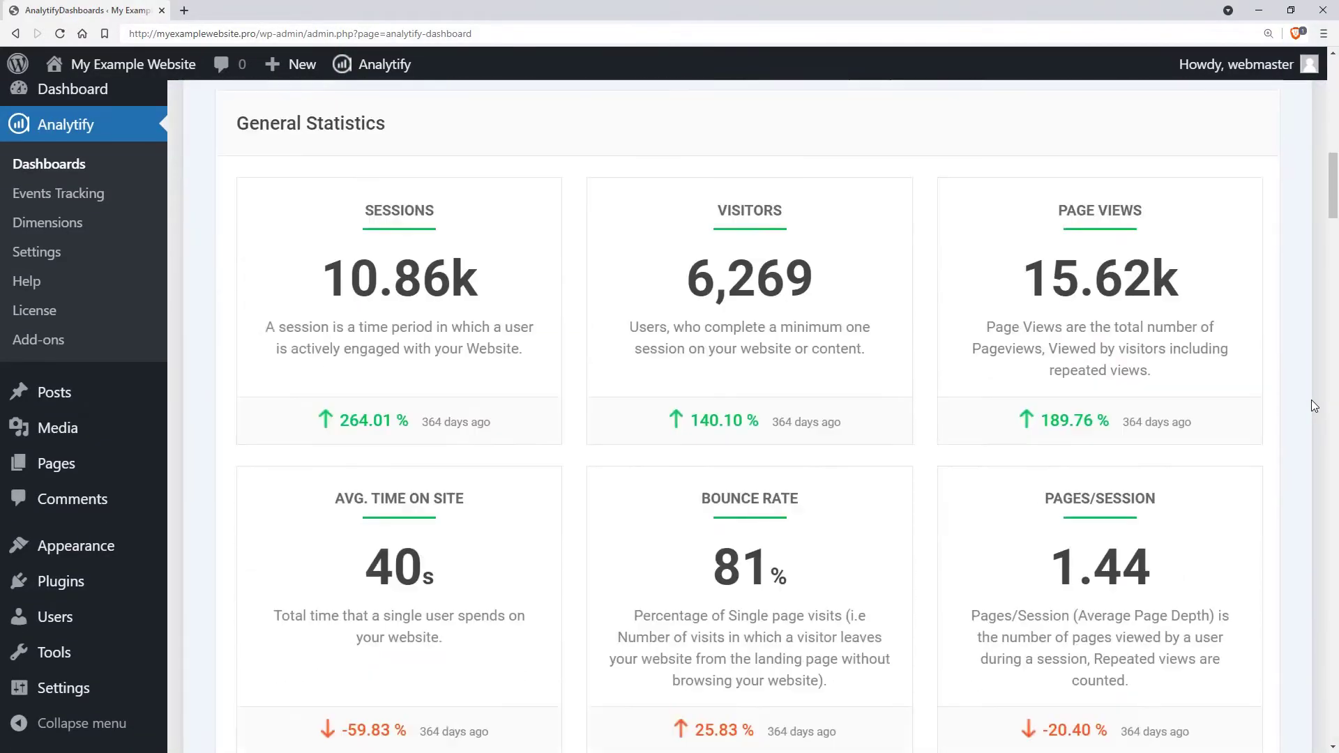
{"action": "scroll", "coordinate": [1311, 400], "scroll_direction": "down", "scroll_amount": 1}
{"action": "scroll", "coordinate": [1311, 399], "scroll_direction": "down", "scroll_amount": 2}
{"action": "scroll", "coordinate": [1311, 400], "scroll_direction": "down", "scroll_amount": 2}
{"action": "scroll", "coordinate": [1311, 404], "scroll_direction": "down", "scroll_amount": 2}
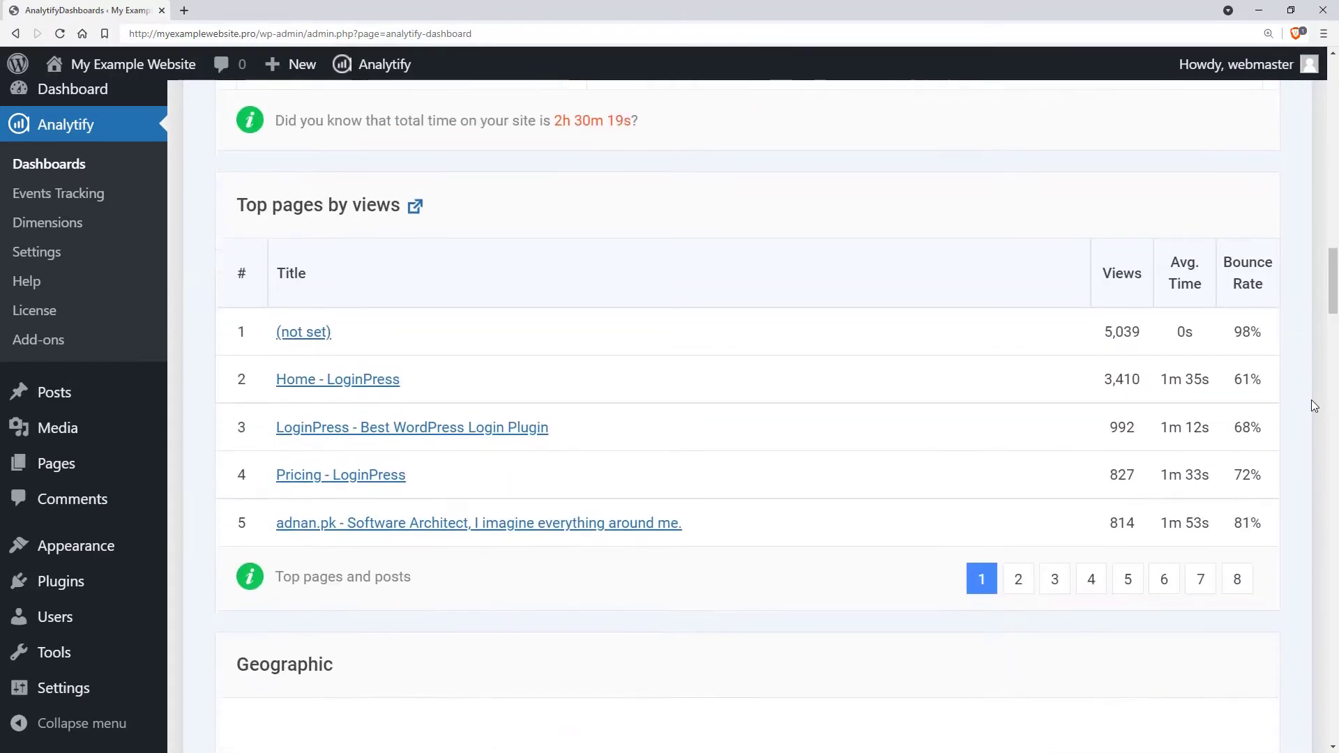
{"action": "scroll", "coordinate": [1311, 404], "scroll_direction": "down", "scroll_amount": 1}
{"action": "scroll", "coordinate": [1311, 404], "scroll_direction": "down", "scroll_amount": 2}
{"action": "scroll", "coordinate": [1311, 404], "scroll_direction": "down", "scroll_amount": 2}
{"action": "scroll", "coordinate": [1313, 405], "scroll_direction": "down", "scroll_amount": 2}
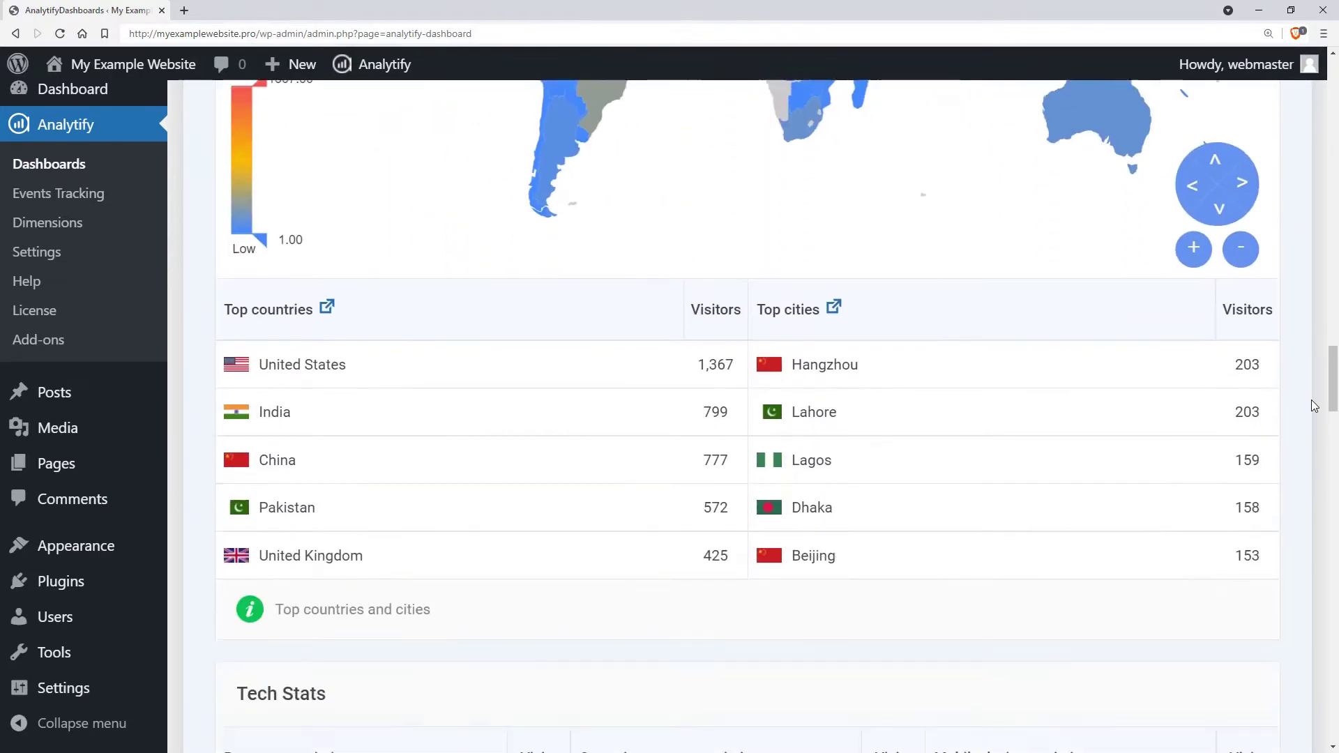
{"action": "scroll", "coordinate": [1313, 405], "scroll_direction": "down", "scroll_amount": 2}
{"action": "scroll", "coordinate": [1313, 405], "scroll_direction": "down", "scroll_amount": 2}
{"action": "scroll", "coordinate": [1312, 406], "scroll_direction": "down", "scroll_amount": 2}
{"action": "scroll", "coordinate": [1313, 402], "scroll_direction": "down", "scroll_amount": 2}
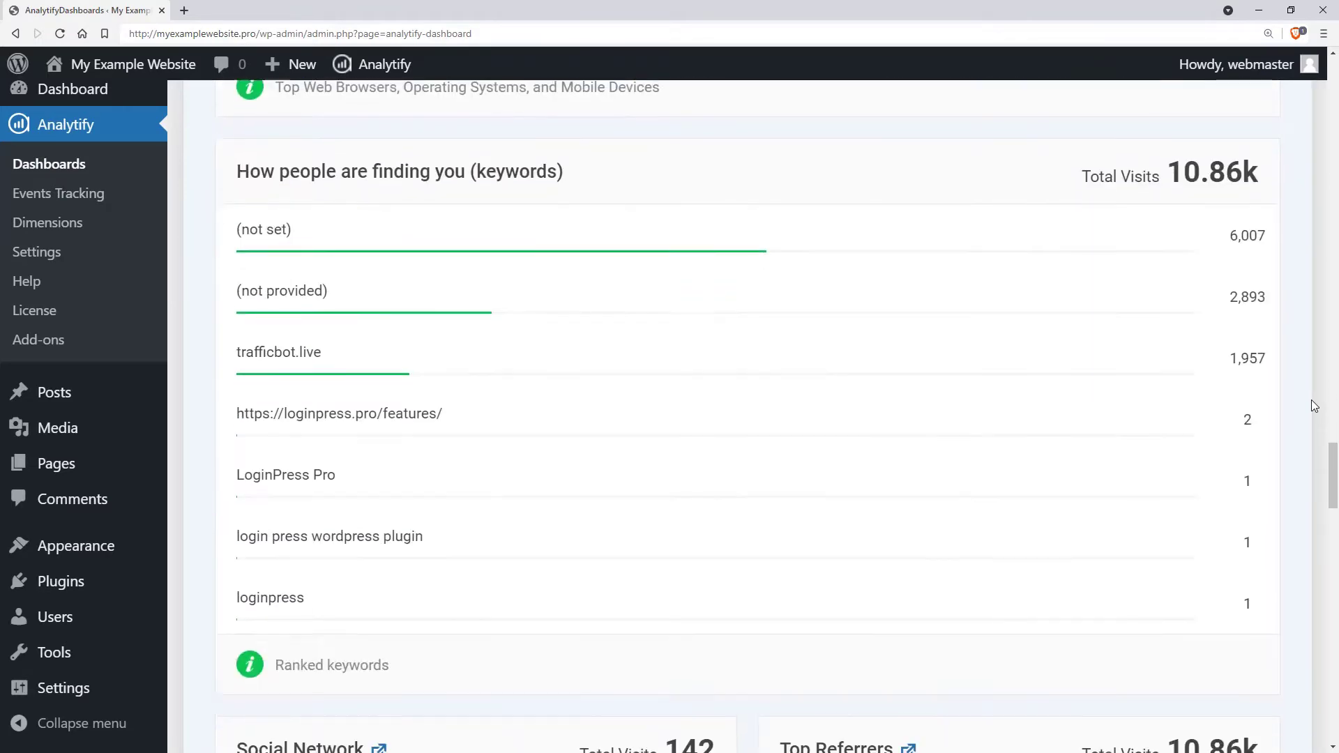
{"action": "scroll", "coordinate": [1312, 402], "scroll_direction": "down", "scroll_amount": 3}
{"action": "scroll", "coordinate": [1313, 402], "scroll_direction": "down", "scroll_amount": 2}
{"action": "scroll", "coordinate": [1312, 402], "scroll_direction": "down", "scroll_amount": 2}
{"action": "scroll", "coordinate": [1313, 406], "scroll_direction": "down", "scroll_amount": 2}
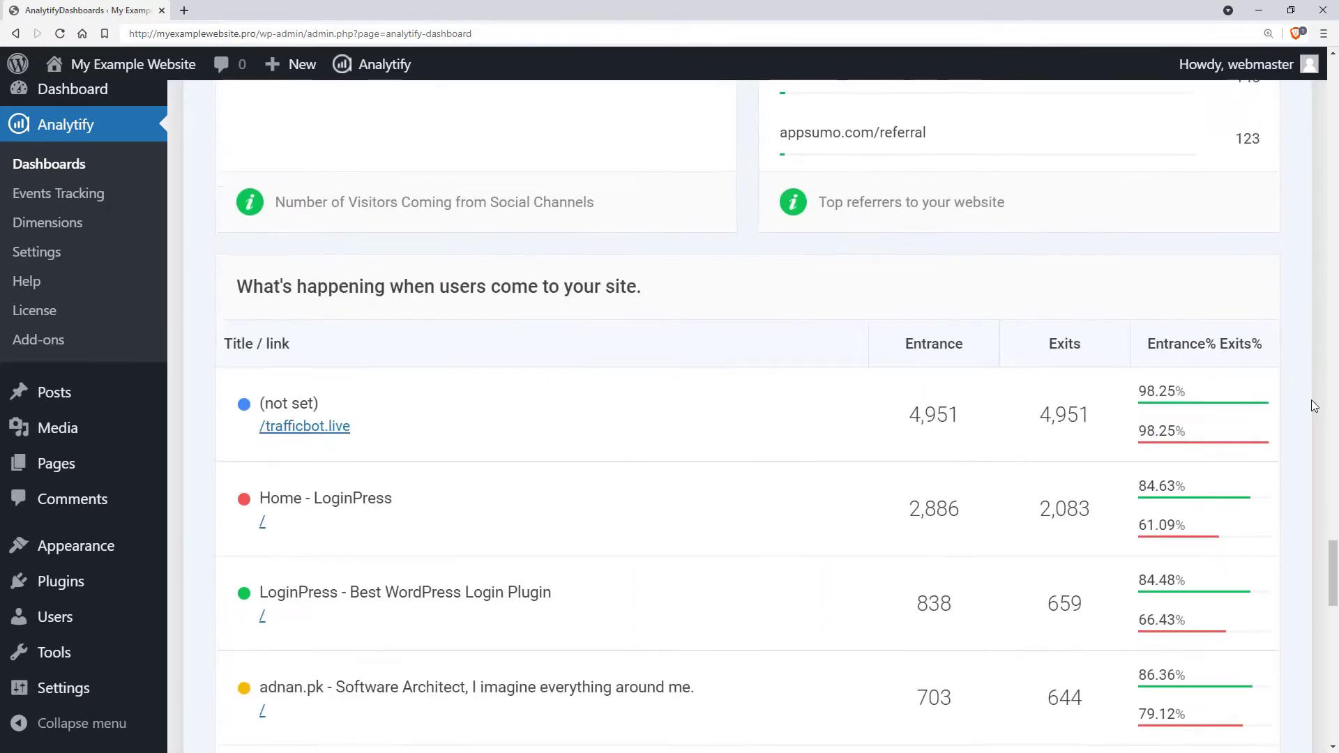
{"action": "scroll", "coordinate": [1313, 404], "scroll_direction": "down", "scroll_amount": 2}
{"action": "scroll", "coordinate": [1313, 405], "scroll_direction": "down", "scroll_amount": 2}
{"action": "scroll", "coordinate": [1313, 405], "scroll_direction": "down", "scroll_amount": 2}
{"action": "scroll", "coordinate": [1313, 405], "scroll_direction": "down", "scroll_amount": 2}
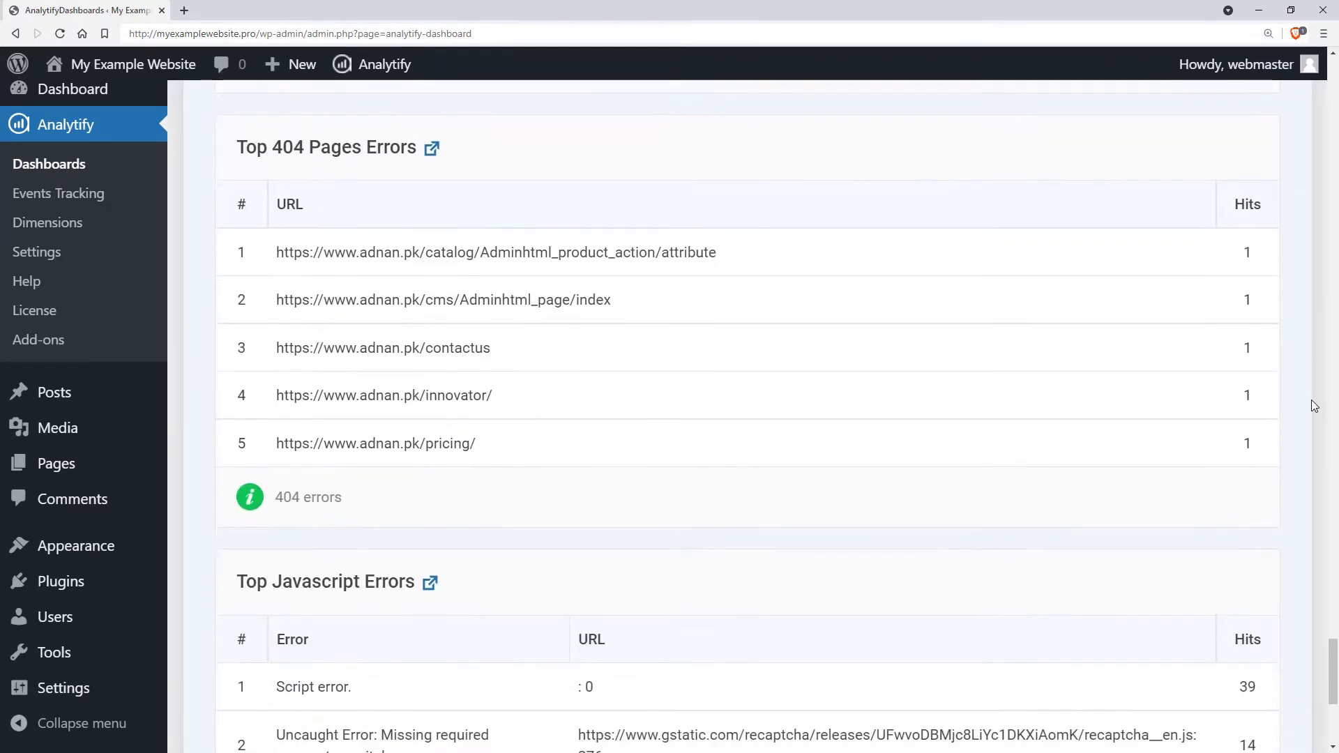
{"action": "scroll", "coordinate": [1312, 405], "scroll_direction": "down", "scroll_amount": 2}
{"action": "scroll", "coordinate": [1313, 405], "scroll_direction": "down", "scroll_amount": 1}
{"action": "scroll", "coordinate": [1312, 404], "scroll_direction": "up", "scroll_amount": 3}
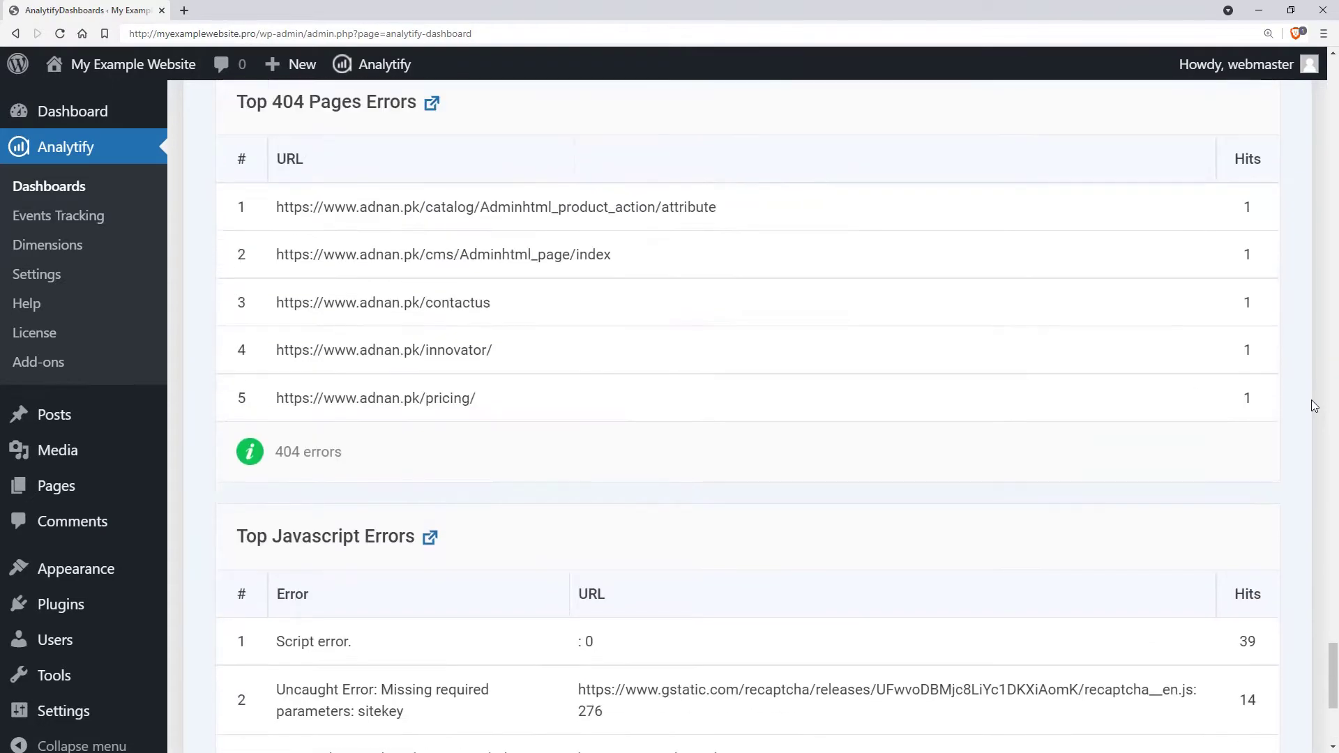
{"action": "scroll", "coordinate": [1313, 404], "scroll_direction": "up", "scroll_amount": 3}
{"action": "scroll", "coordinate": [1313, 405], "scroll_direction": "up", "scroll_amount": 3}
{"action": "scroll", "coordinate": [1313, 405], "scroll_direction": "up", "scroll_amount": 3}
{"action": "scroll", "coordinate": [1311, 403], "scroll_direction": "up", "scroll_amount": 3}
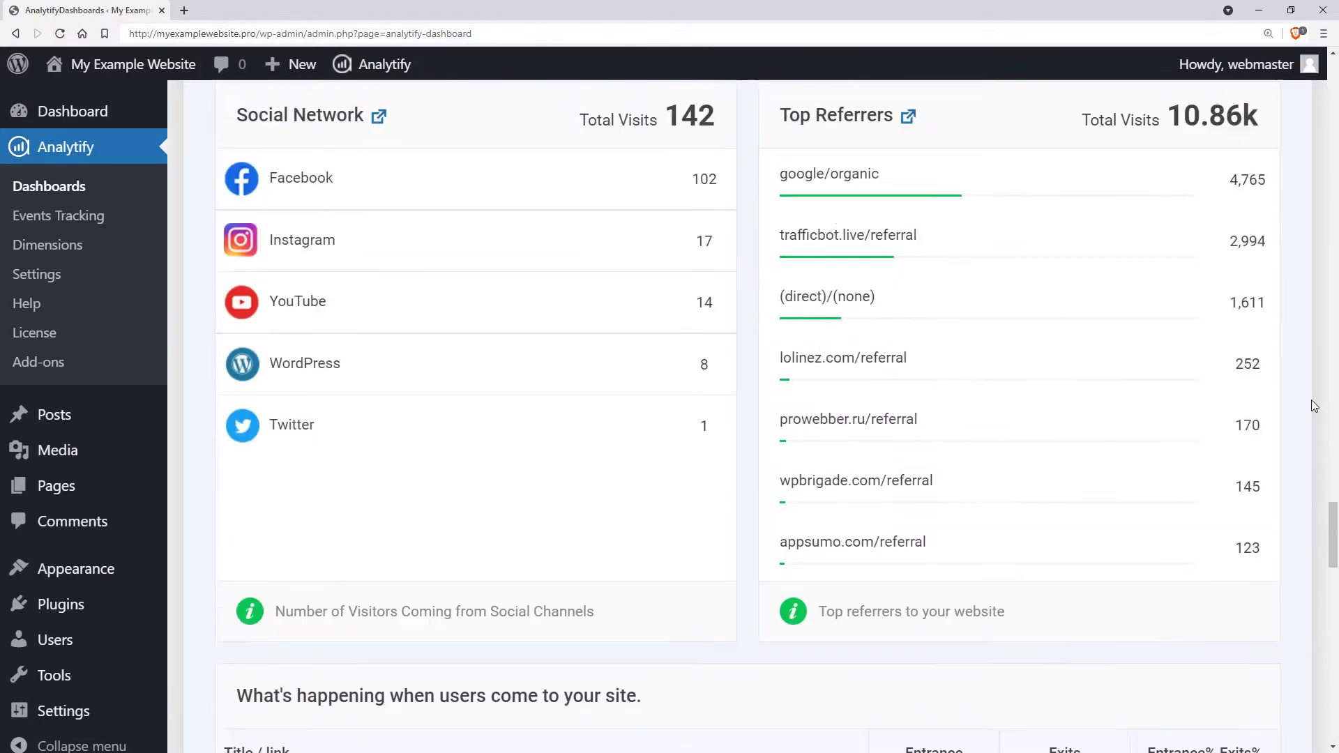
{"action": "scroll", "coordinate": [1311, 403], "scroll_direction": "up", "scroll_amount": 3}
{"action": "scroll", "coordinate": [1312, 405], "scroll_direction": "up", "scroll_amount": 3}
{"action": "scroll", "coordinate": [1312, 404], "scroll_direction": "up", "scroll_amount": 3}
{"action": "scroll", "coordinate": [1312, 405], "scroll_direction": "up", "scroll_amount": 3}
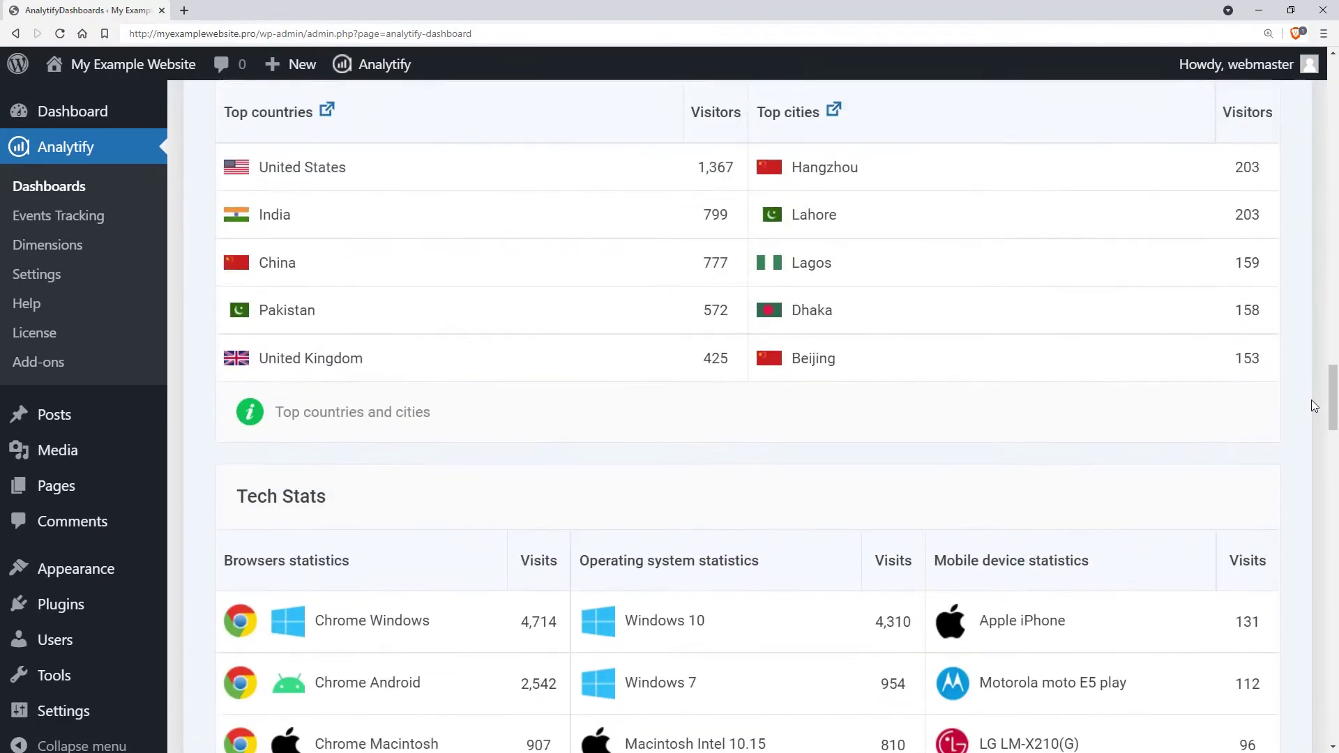
{"action": "scroll", "coordinate": [1312, 406], "scroll_direction": "up", "scroll_amount": 3}
{"action": "scroll", "coordinate": [1313, 405], "scroll_direction": "up", "scroll_amount": 3}
{"action": "scroll", "coordinate": [1312, 405], "scroll_direction": "up", "scroll_amount": 3}
{"action": "scroll", "coordinate": [1314, 405], "scroll_direction": "up", "scroll_amount": 3}
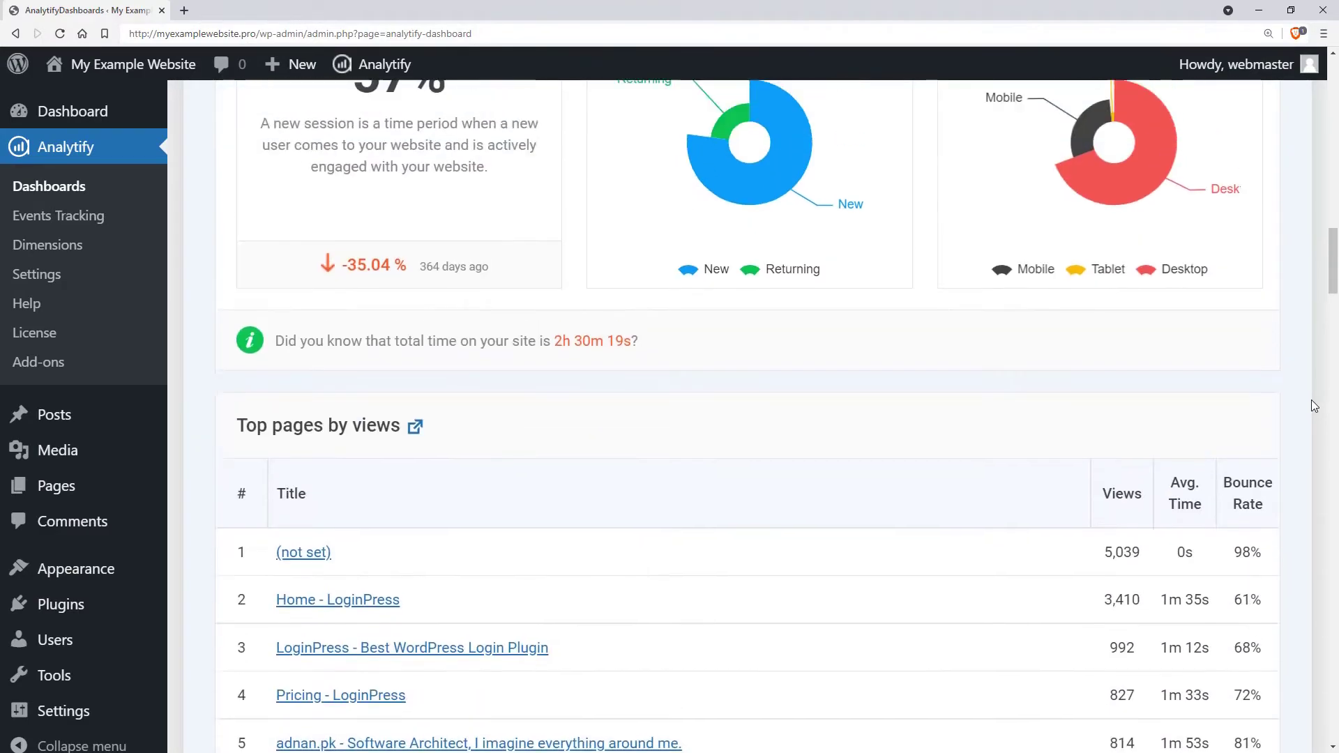
{"action": "scroll", "coordinate": [1313, 405], "scroll_direction": "up", "scroll_amount": 3}
{"action": "scroll", "coordinate": [1313, 405], "scroll_direction": "up", "scroll_amount": 3}
{"action": "scroll", "coordinate": [1313, 406], "scroll_direction": "up", "scroll_amount": 3}
{"action": "scroll", "coordinate": [1310, 400], "scroll_direction": "up", "scroll_amount": 3}
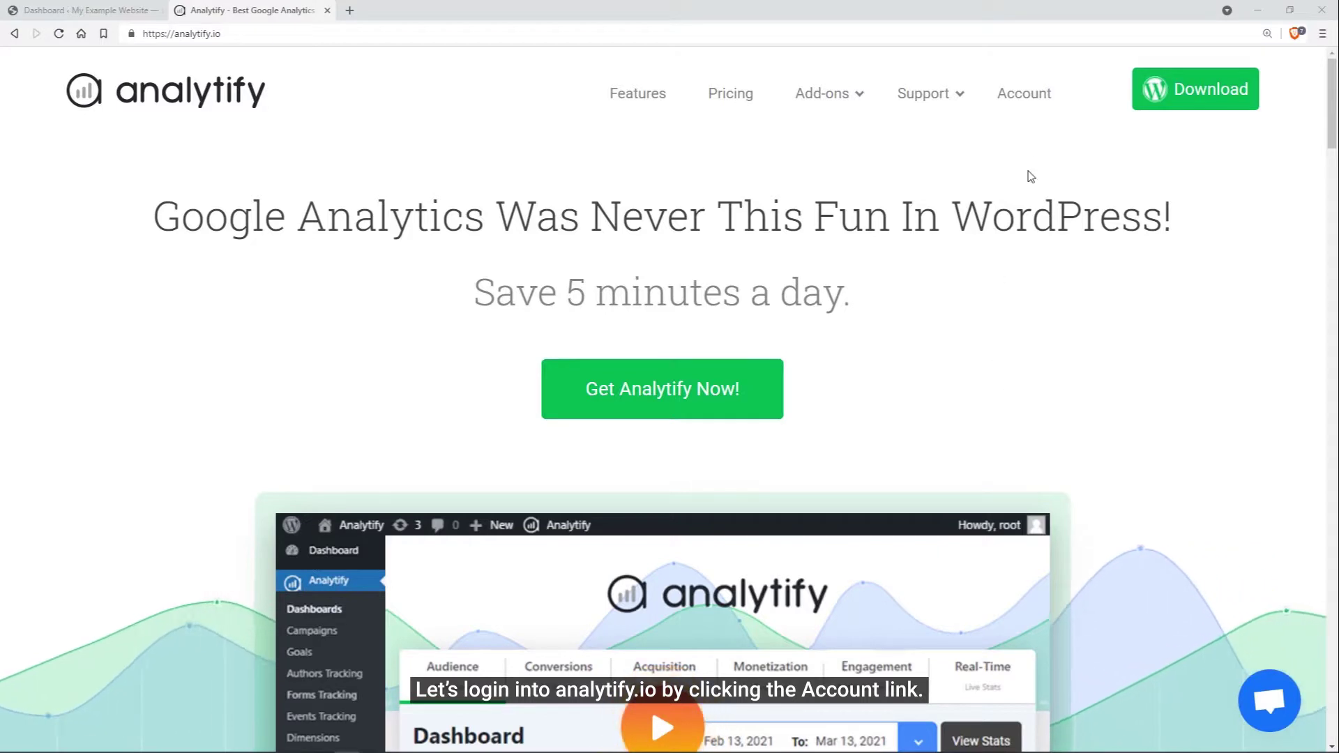
Step: Log into the analytify.io account and save the wp-analytify-pro-4.1.0.zip download
{"action": "left_click", "coordinate": [1030, 104]}
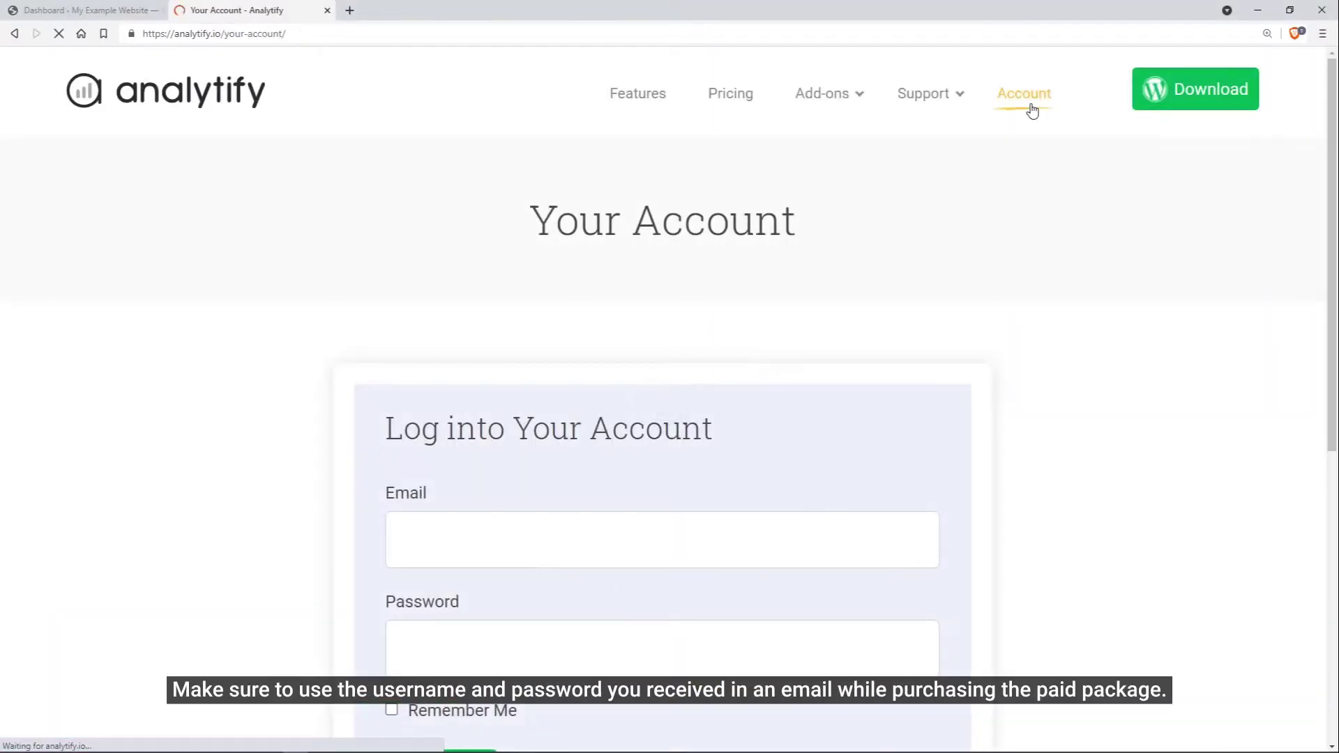
{"action": "scroll", "coordinate": [1022, 302], "scroll_direction": "down", "scroll_amount": 1}
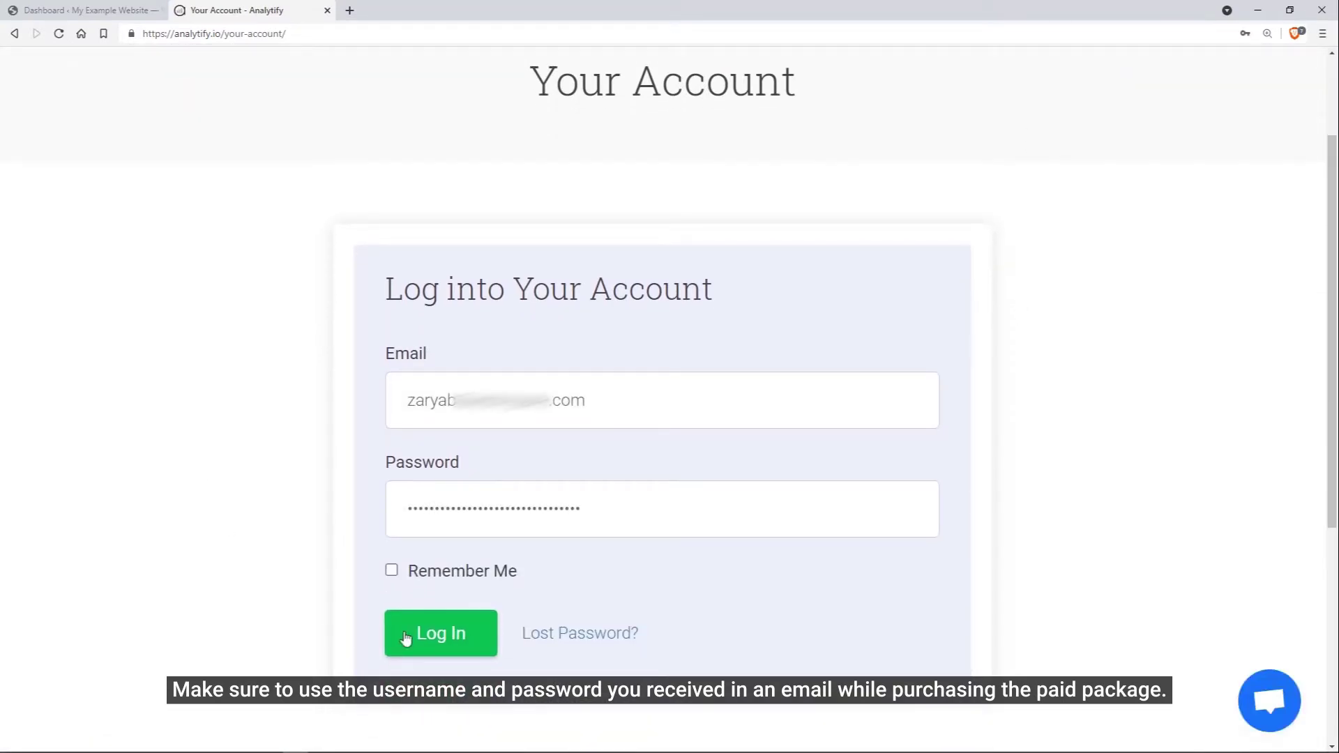
{"action": "left_click", "coordinate": [484, 649]}
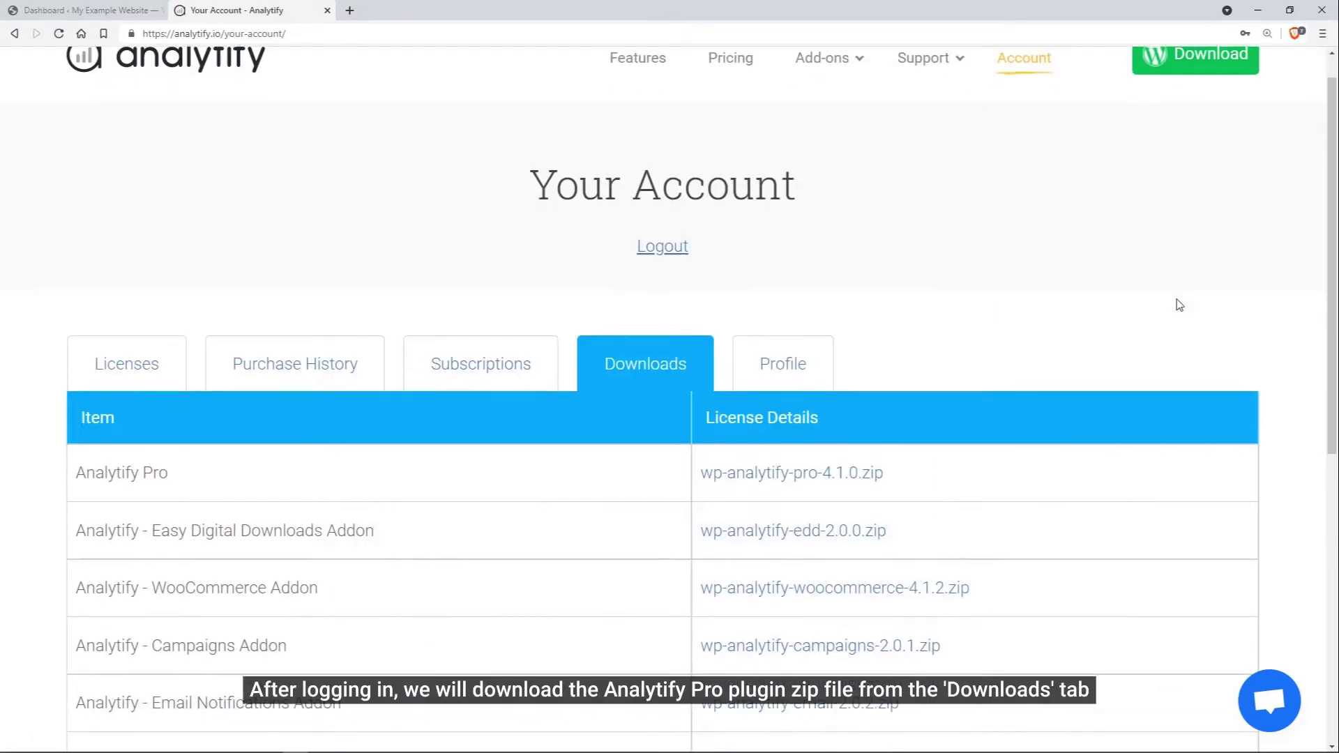
{"action": "scroll", "coordinate": [1177, 299], "scroll_direction": "down", "scroll_amount": 1}
{"action": "scroll", "coordinate": [1176, 304], "scroll_direction": "down", "scroll_amount": 1}
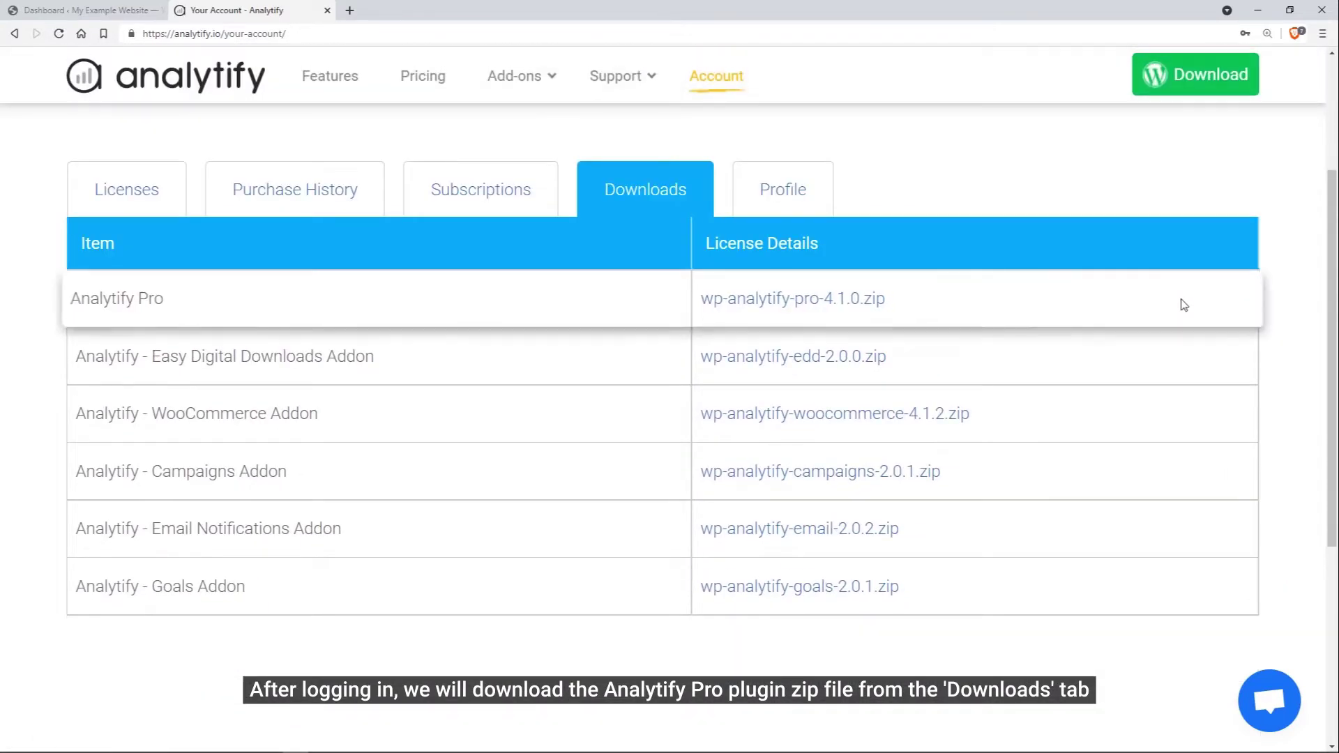
{"action": "left_click", "coordinate": [853, 300]}
{"action": "left_click", "coordinate": [724, 476]}
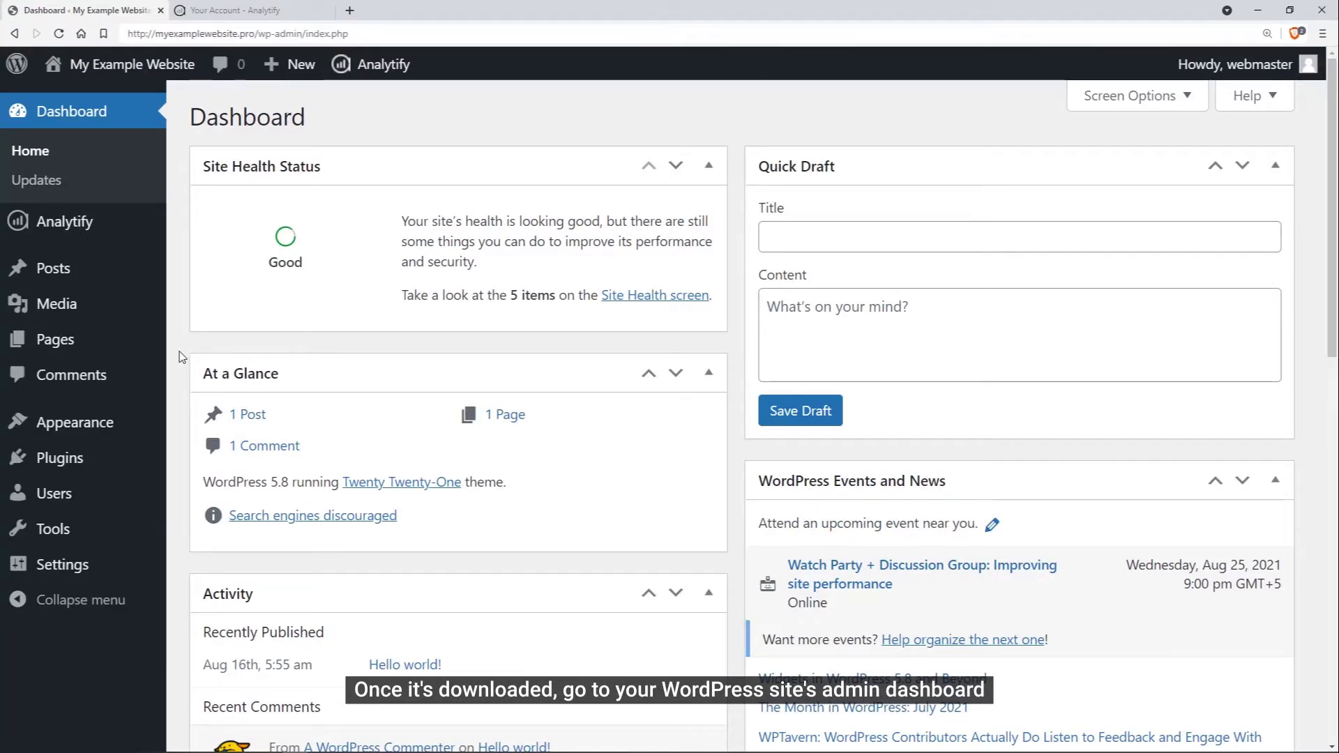
{"action": "mouse_move", "coordinate": [59, 458]}
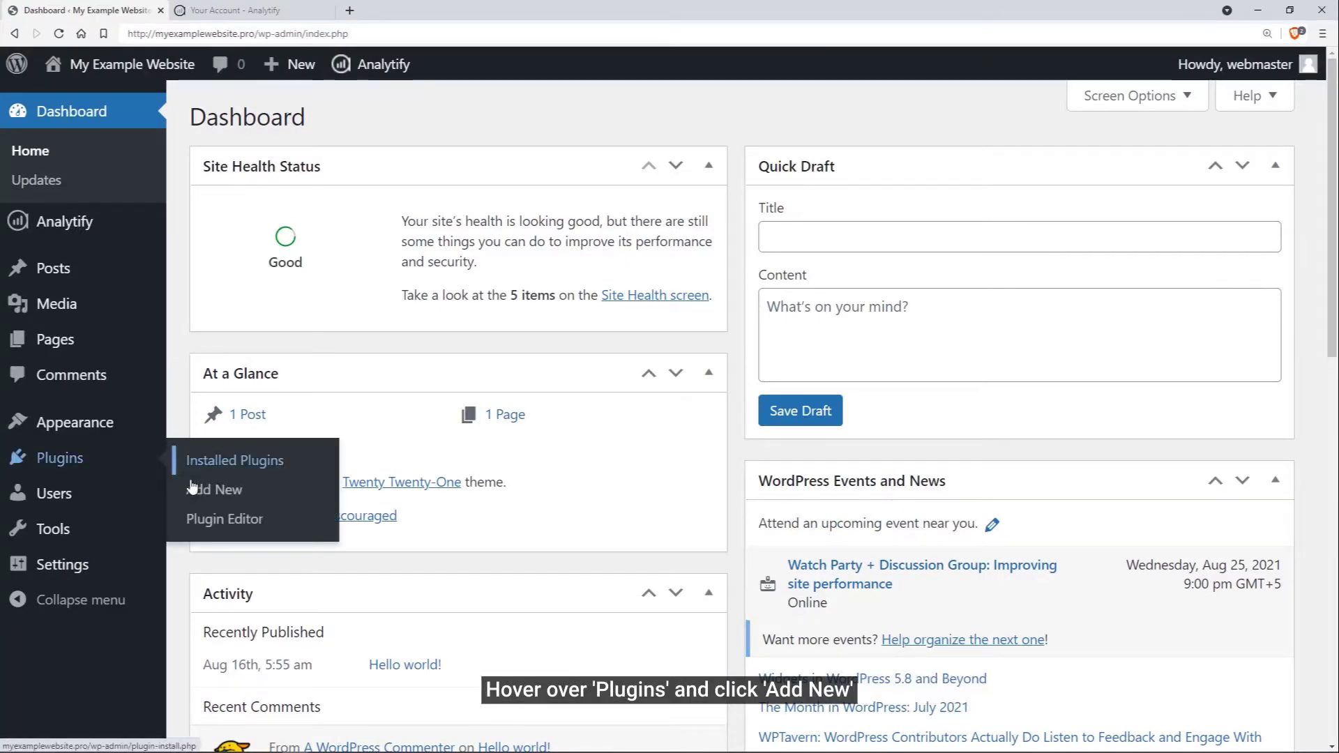
Step: Upload wp-analytify-pro-4.1.0.zip as a new plugin and install Analytify Pro
{"action": "left_click", "coordinate": [191, 496]}
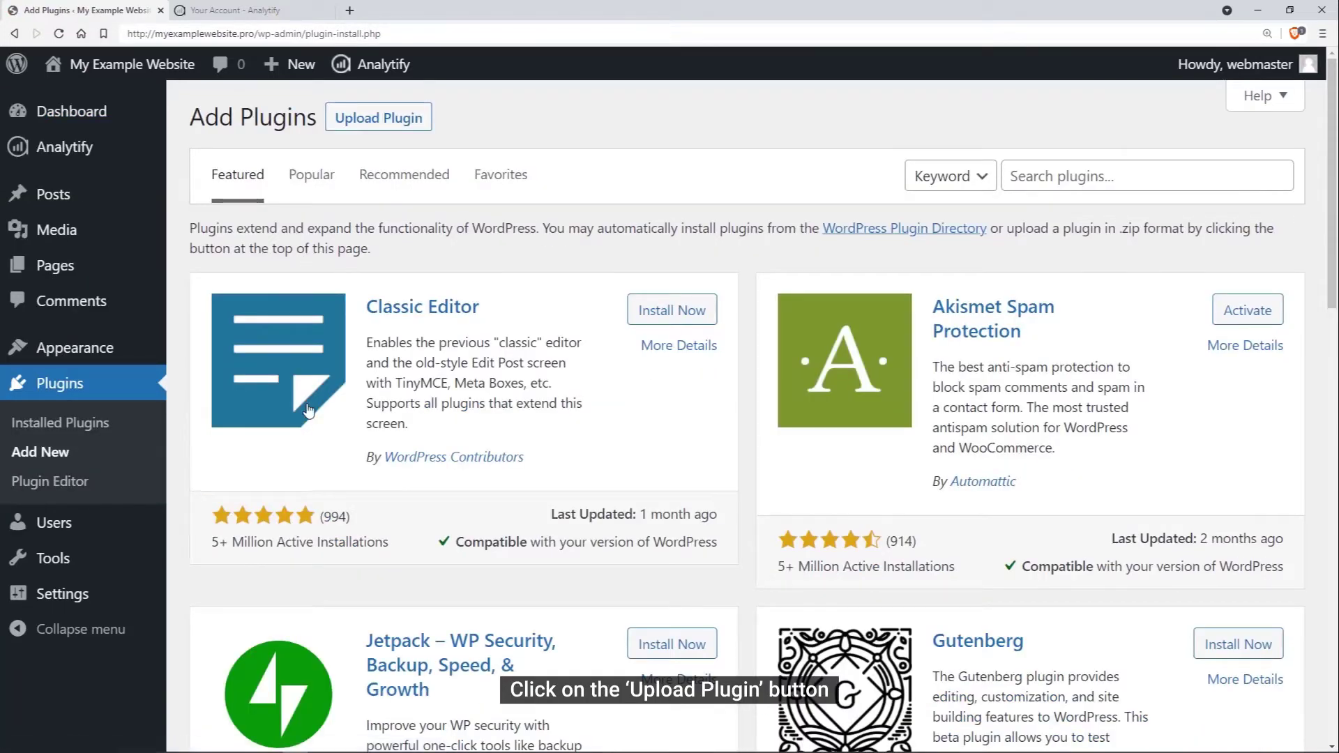
{"action": "left_click", "coordinate": [395, 123]}
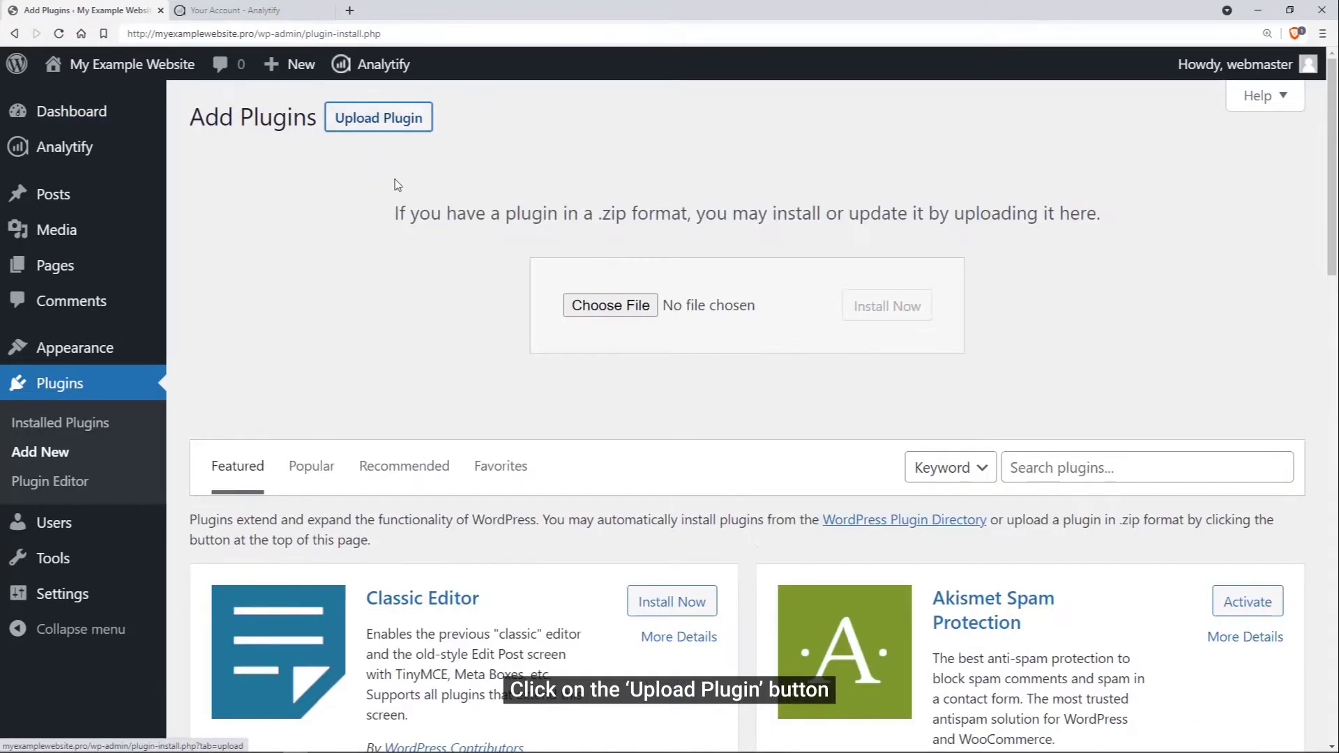
{"action": "left_click", "coordinate": [628, 313]}
{"action": "left_click", "coordinate": [356, 199]}
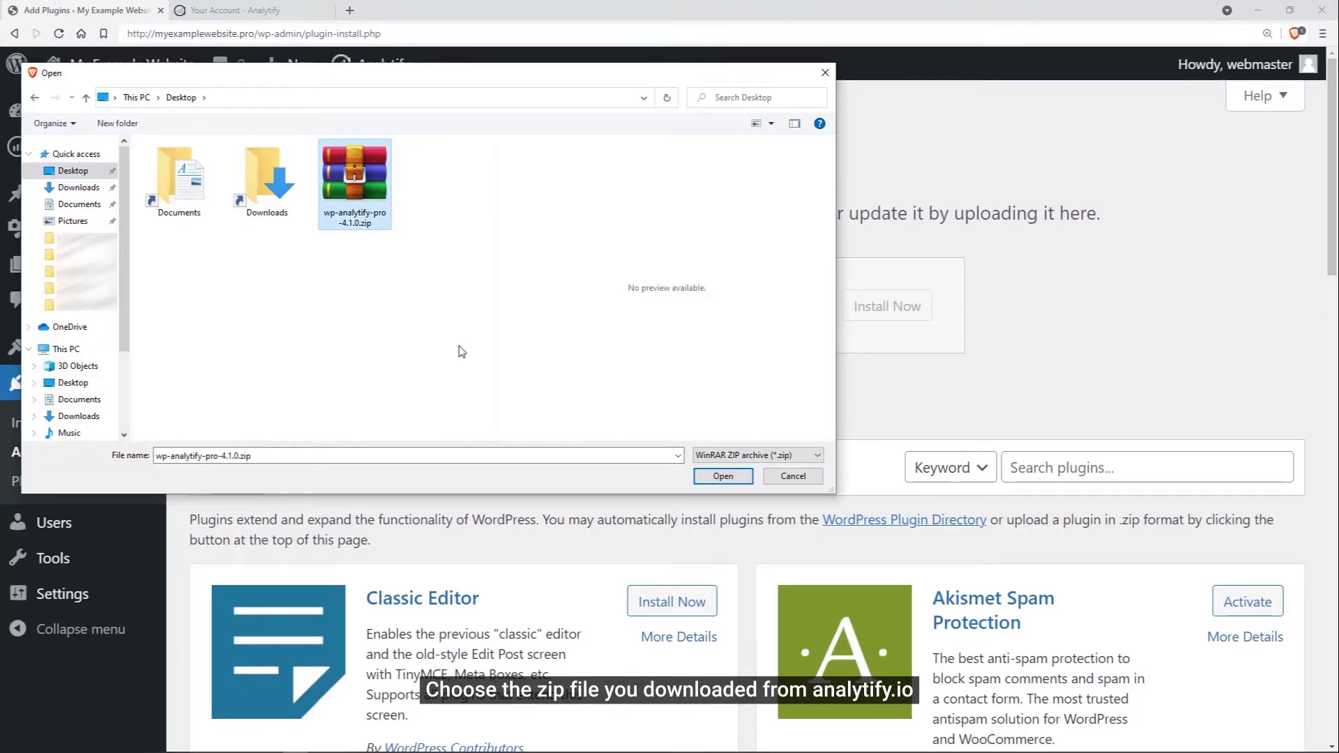
{"action": "left_click", "coordinate": [741, 479]}
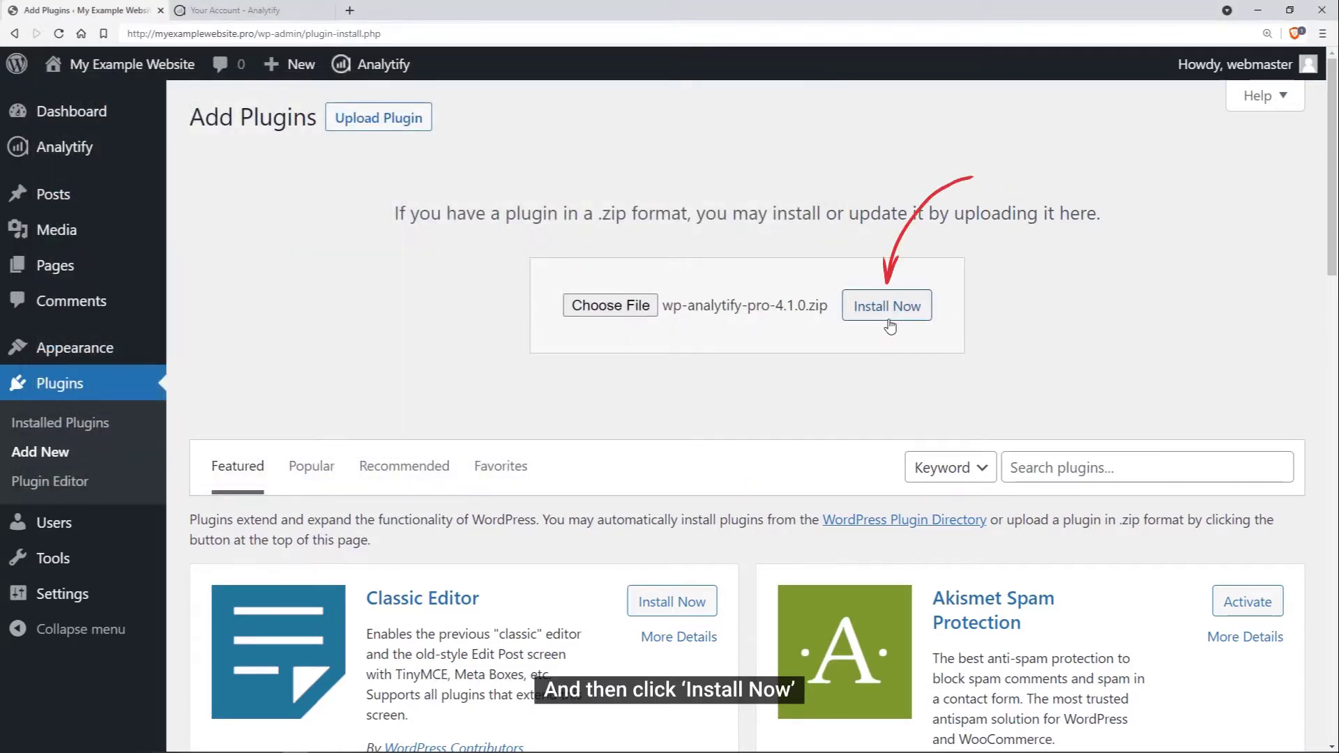
{"action": "left_click", "coordinate": [887, 320]}
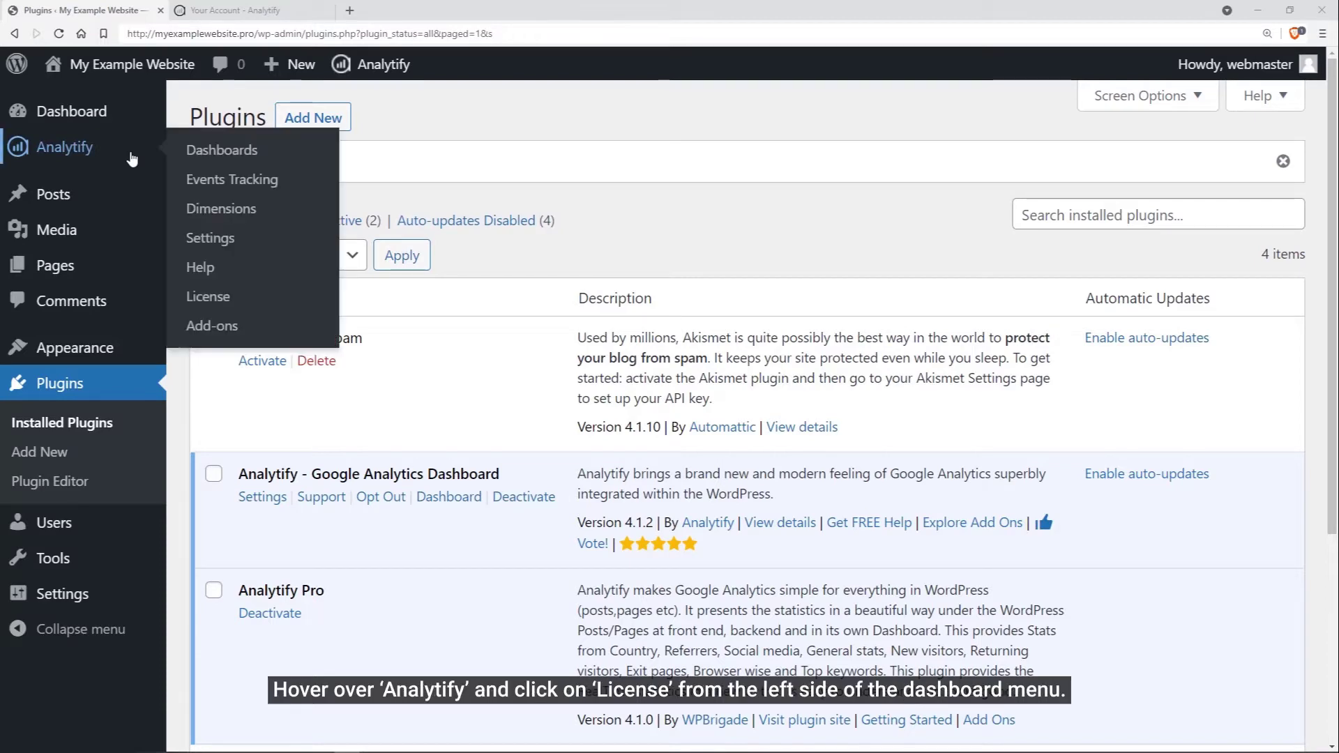
{"action": "mouse_move", "coordinate": [65, 147]}
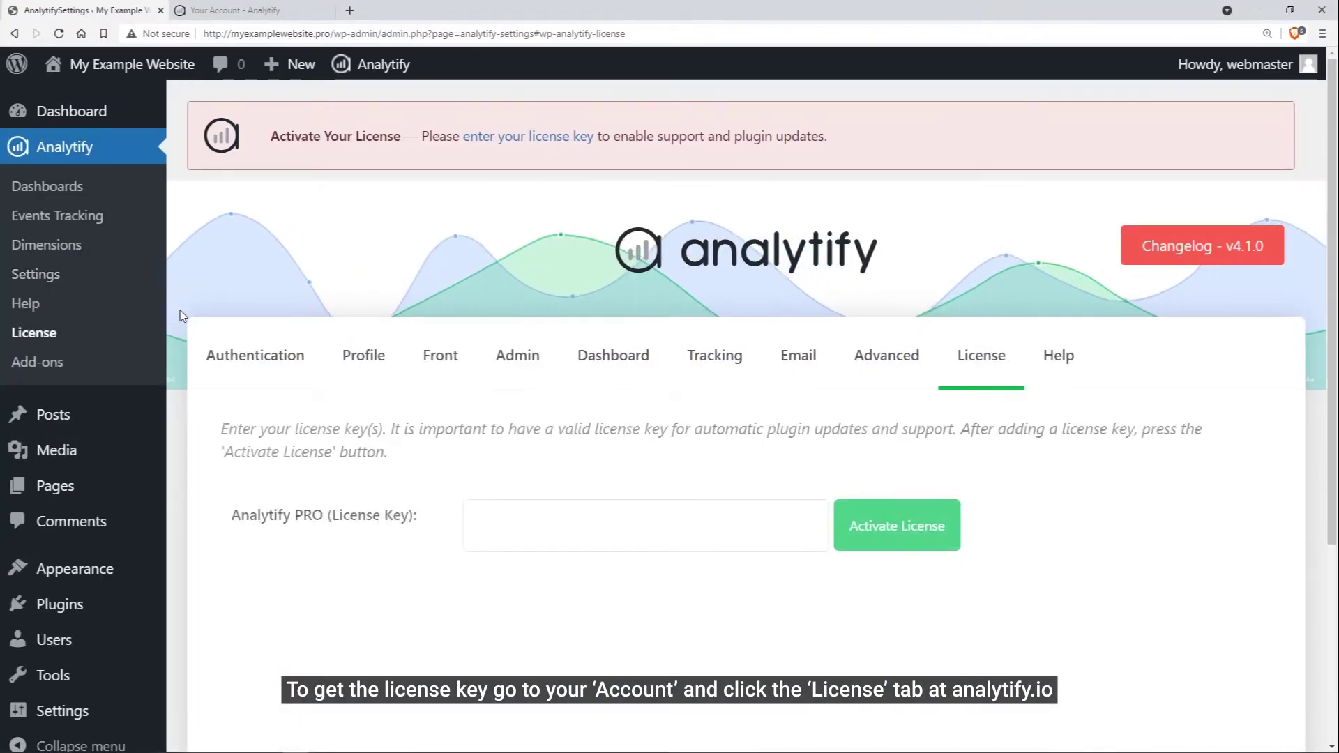
{"action": "scroll", "coordinate": [179, 311], "scroll_direction": "down", "scroll_amount": 1}
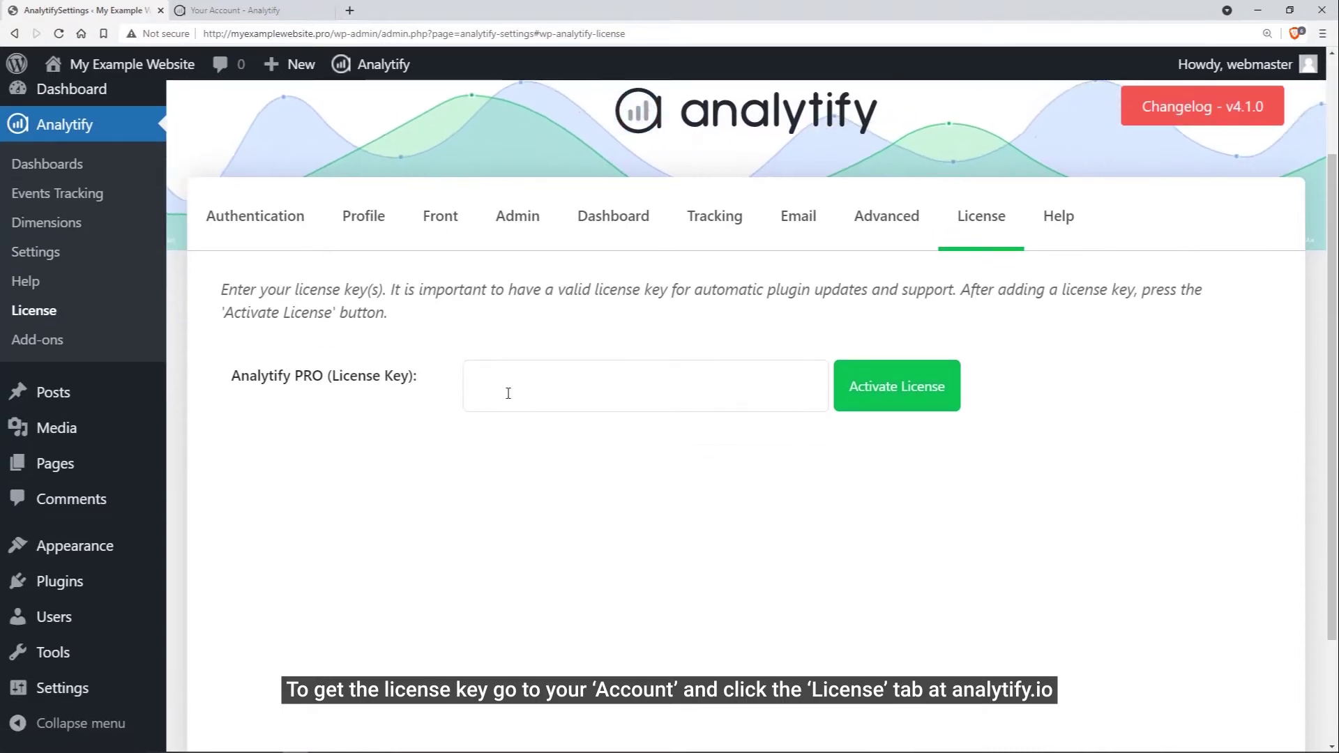
Step: Copy the Analytify Pro license key from the analytify.io account's license keys list
{"action": "left_click", "coordinate": [294, 7]}
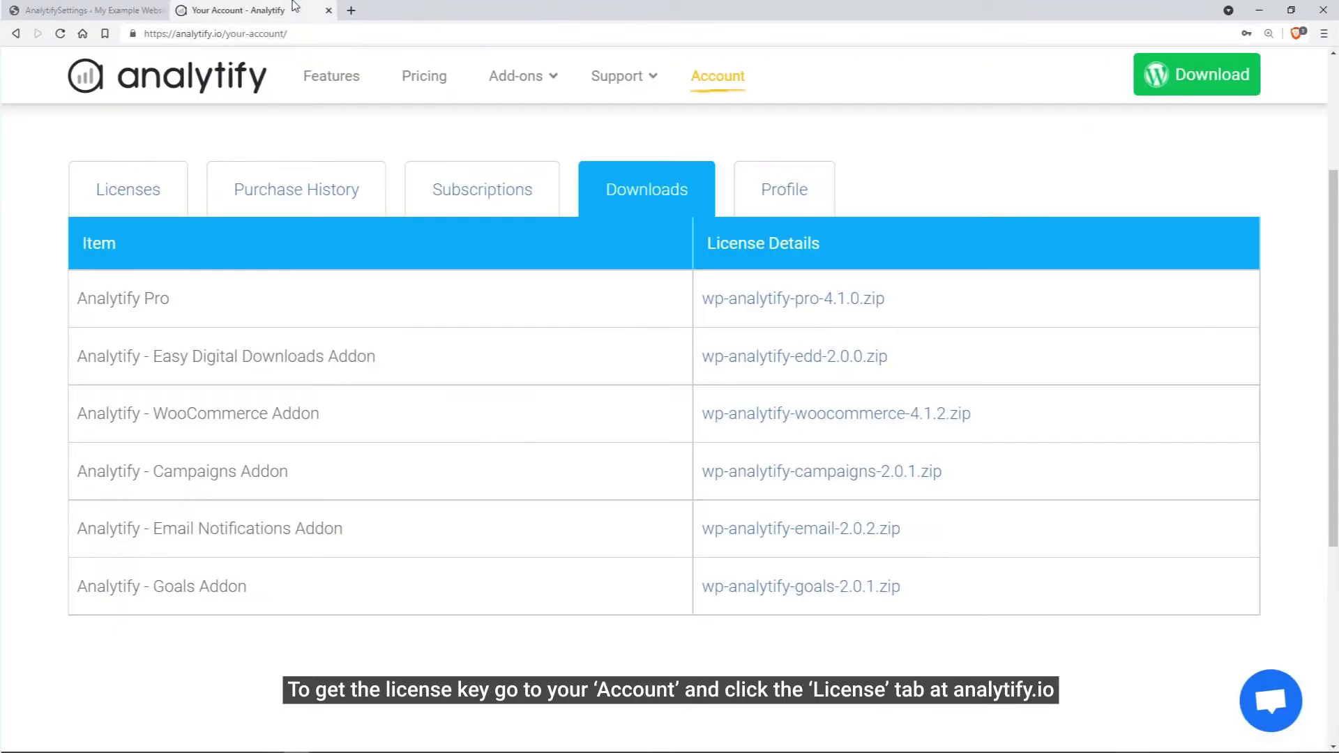
{"action": "left_click", "coordinate": [152, 206]}
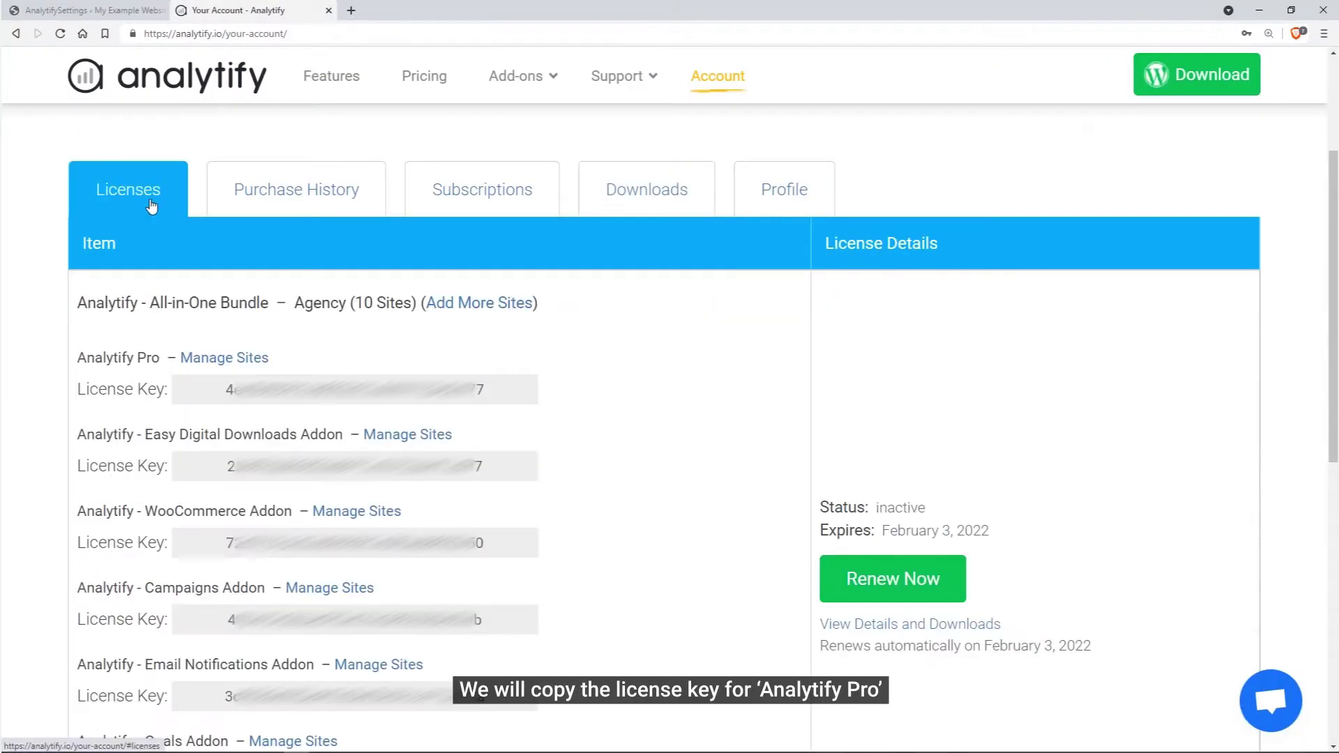
{"action": "left_click", "coordinate": [526, 389]}
{"action": "right_click", "coordinate": [516, 391]}
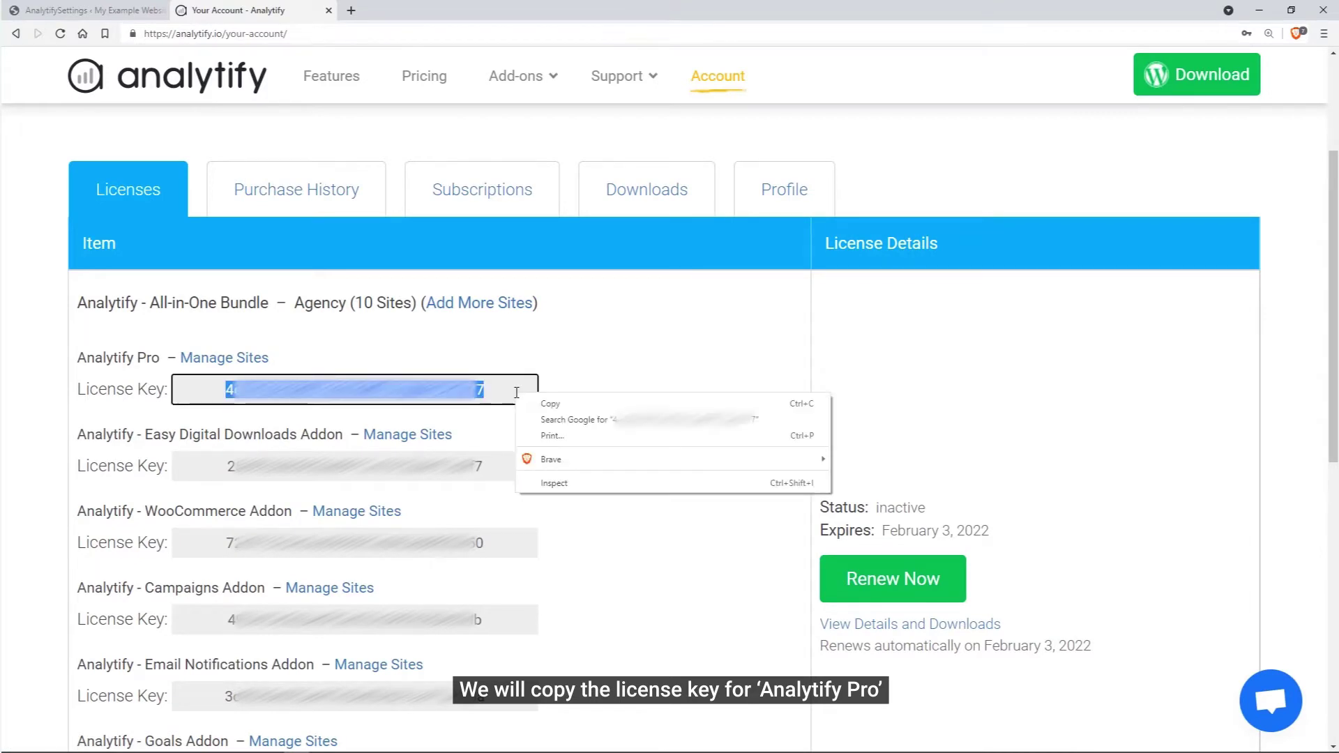
{"action": "left_click", "coordinate": [547, 405]}
Step: Paste the key into the Analytify PRO License Key field and activate the license
{"action": "key", "text": "ctrl+shift+Tab"}
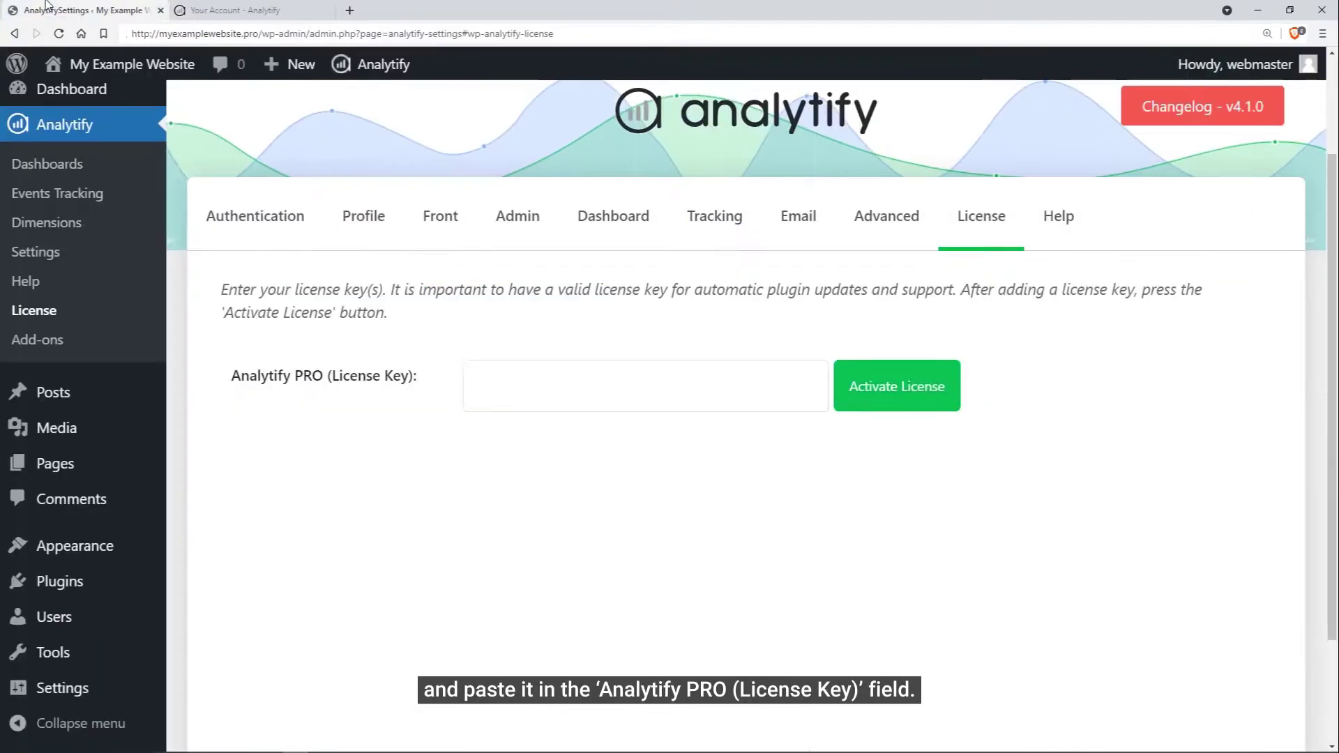
{"action": "left_click", "coordinate": [496, 394]}
{"action": "right_click", "coordinate": [497, 396]}
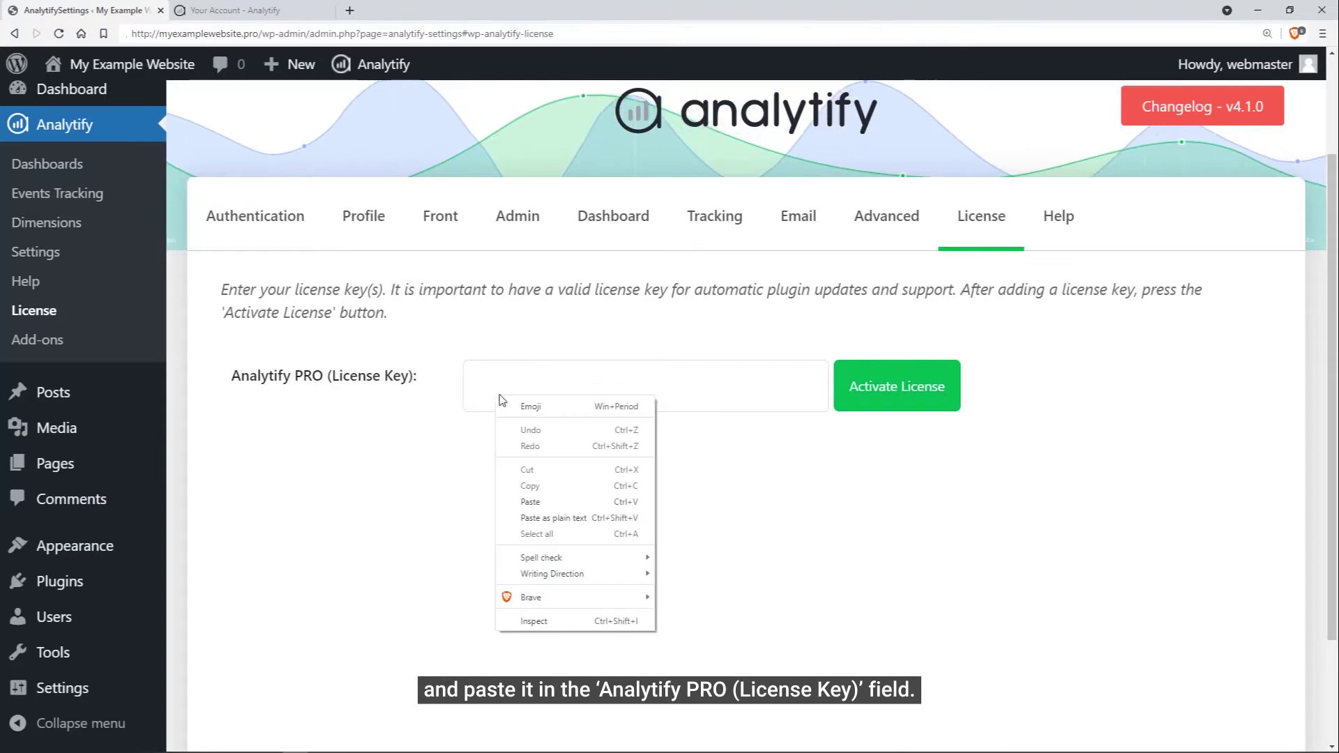
{"action": "left_click", "coordinate": [555, 501]}
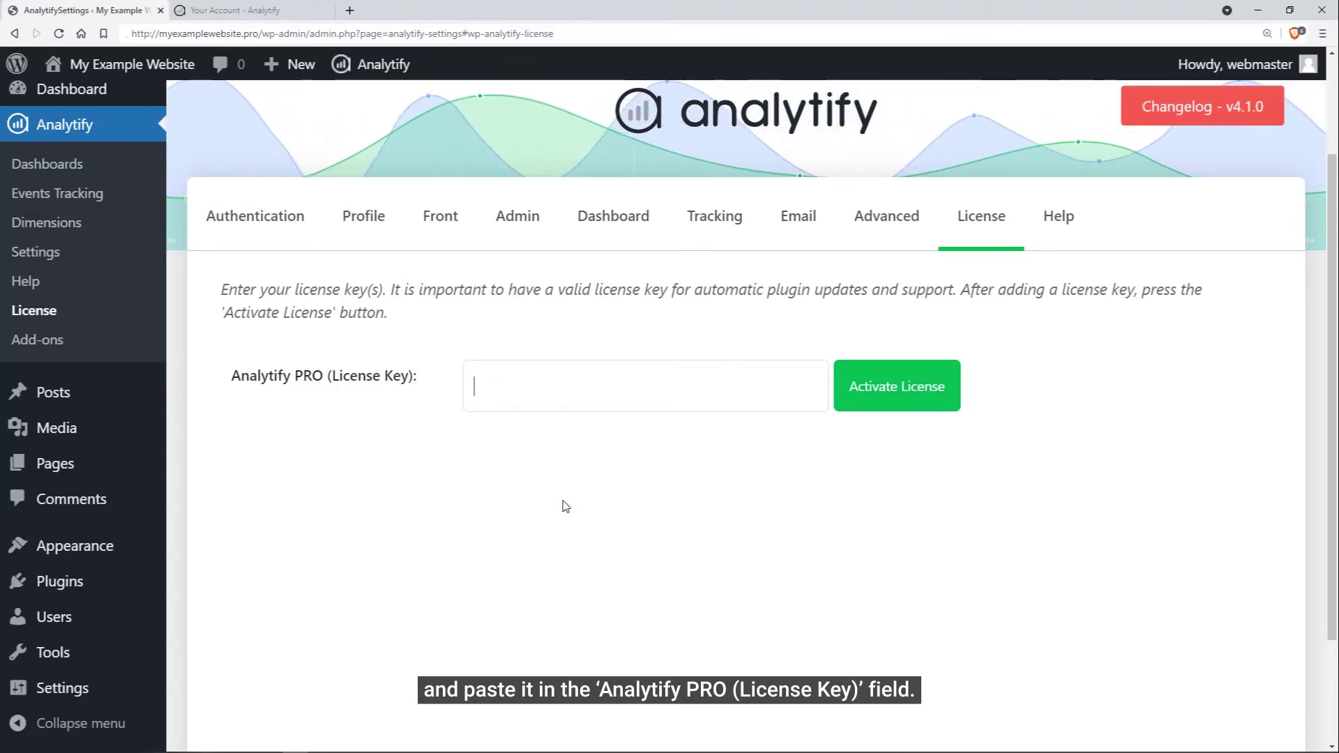
{"action": "left_click", "coordinate": [918, 414]}
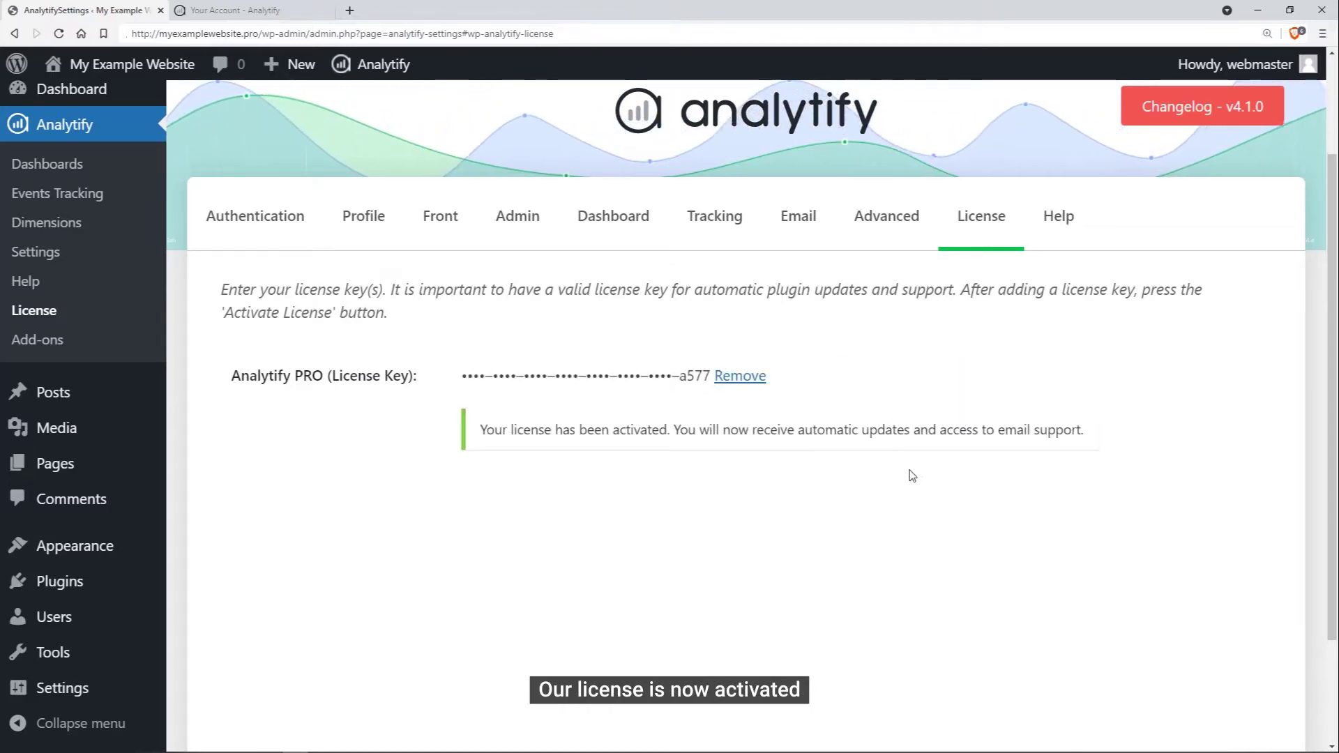
{"action": "left_click", "coordinate": [884, 244]}
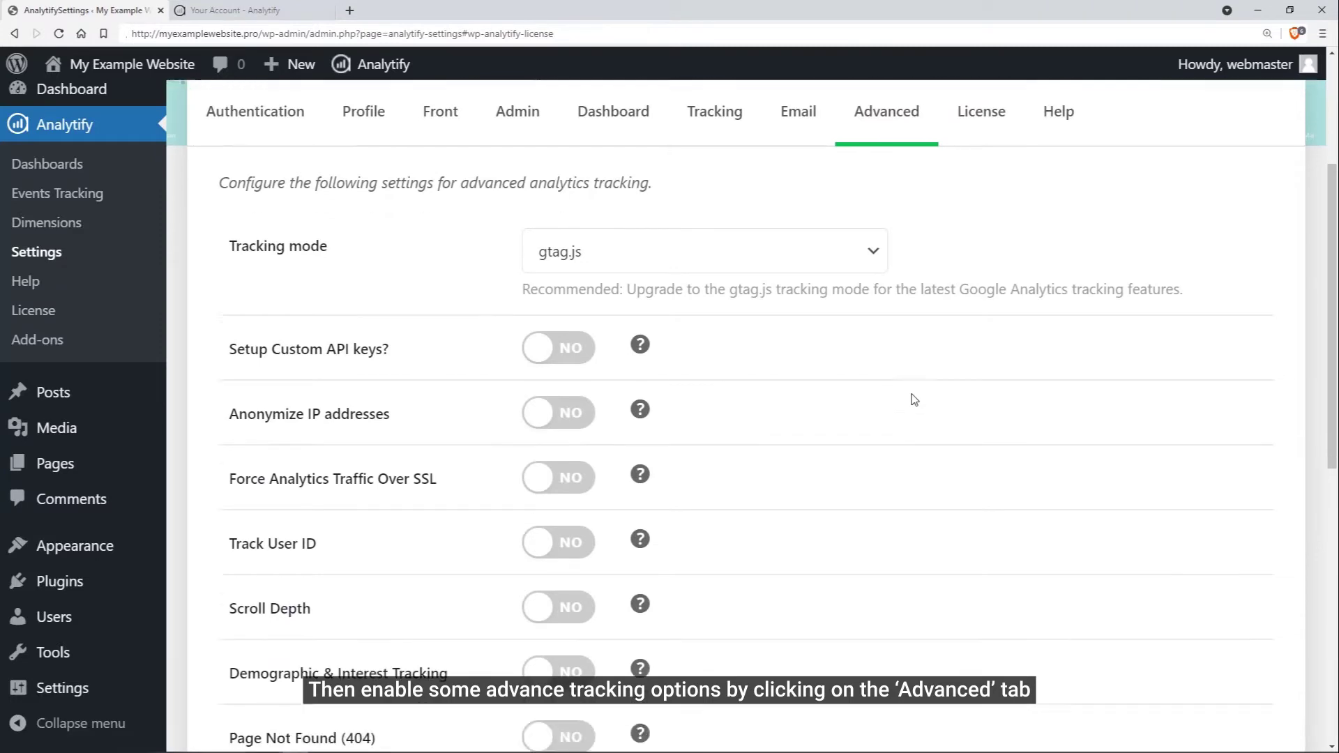
{"action": "scroll", "coordinate": [908, 403], "scroll_direction": "down", "scroll_amount": 2}
{"action": "scroll", "coordinate": [908, 403], "scroll_direction": "down", "scroll_amount": 1}
{"action": "scroll", "coordinate": [908, 403], "scroll_direction": "down", "scroll_amount": 1}
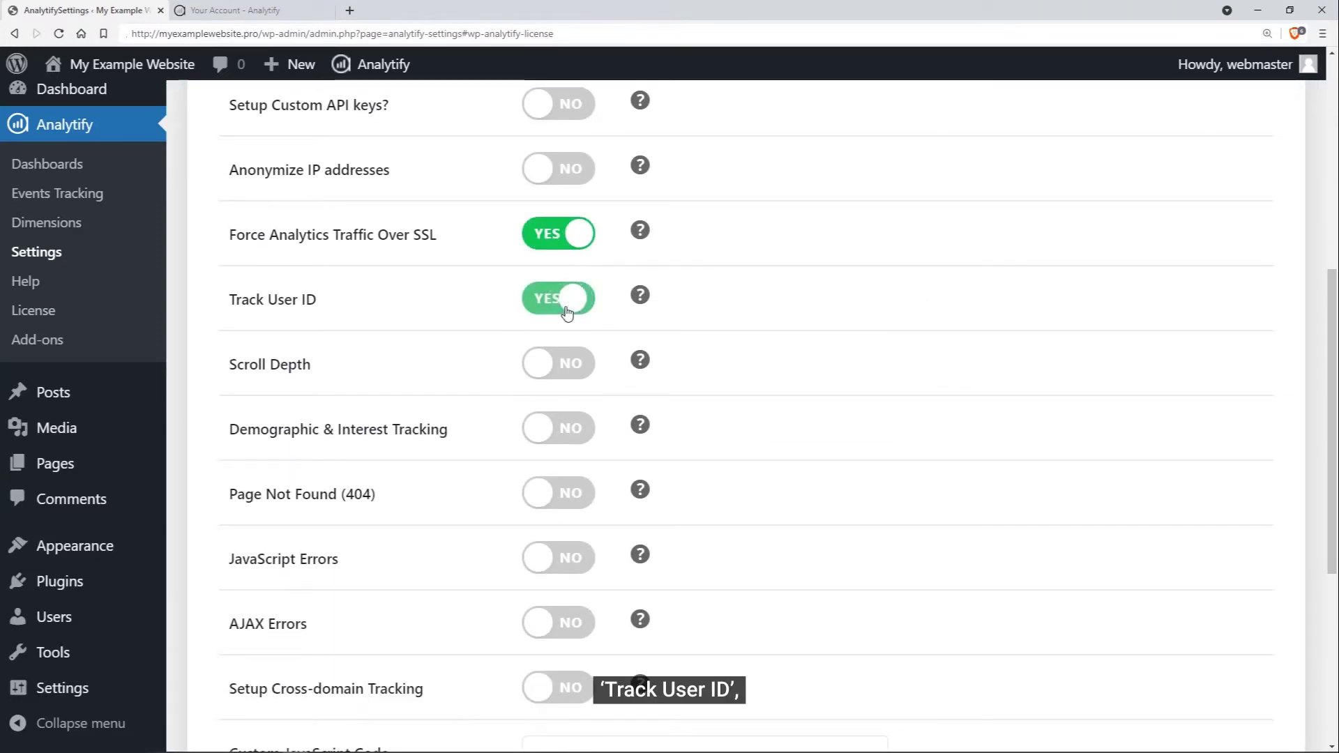
Step: Enable Scroll Depth, Demographic & Interest and JavaScript Errors tracking, then save the Advanced settings
{"action": "left_click", "coordinate": [558, 369]}
{"action": "left_click", "coordinate": [557, 433]}
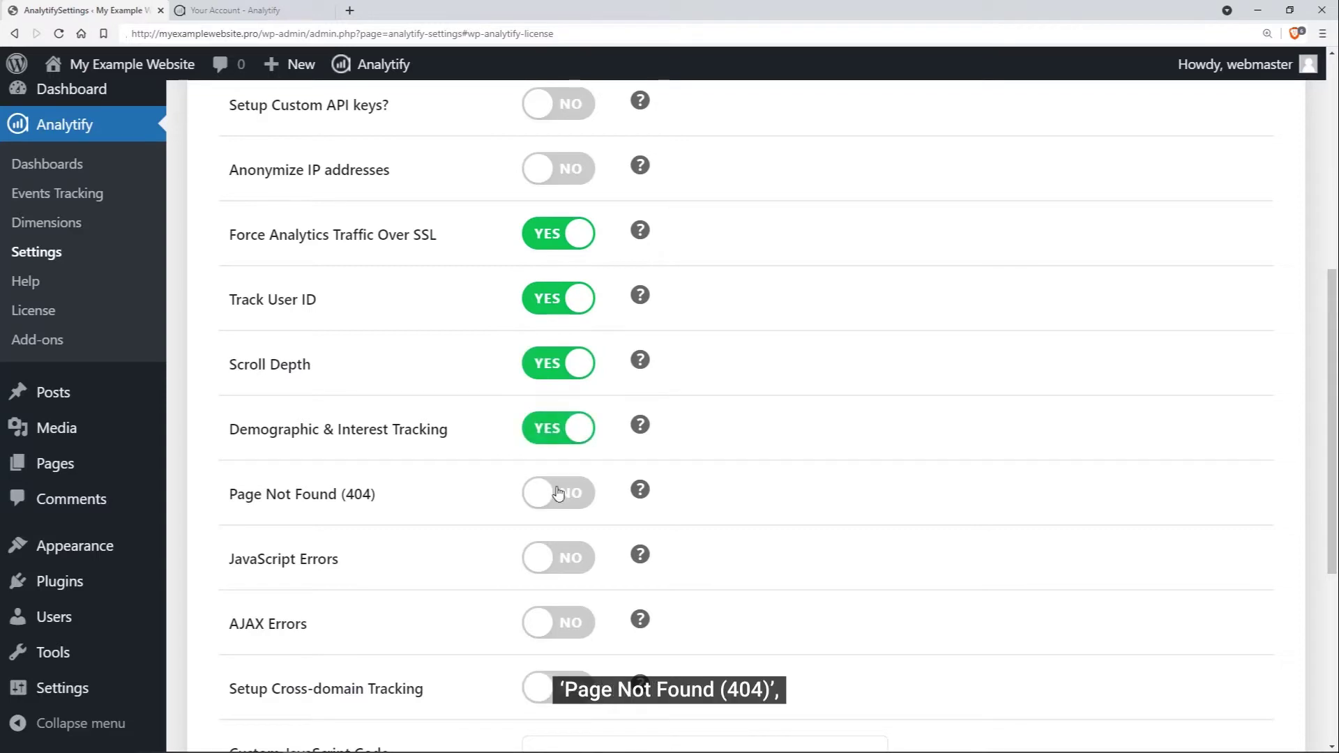
{"action": "left_click", "coordinate": [554, 561]}
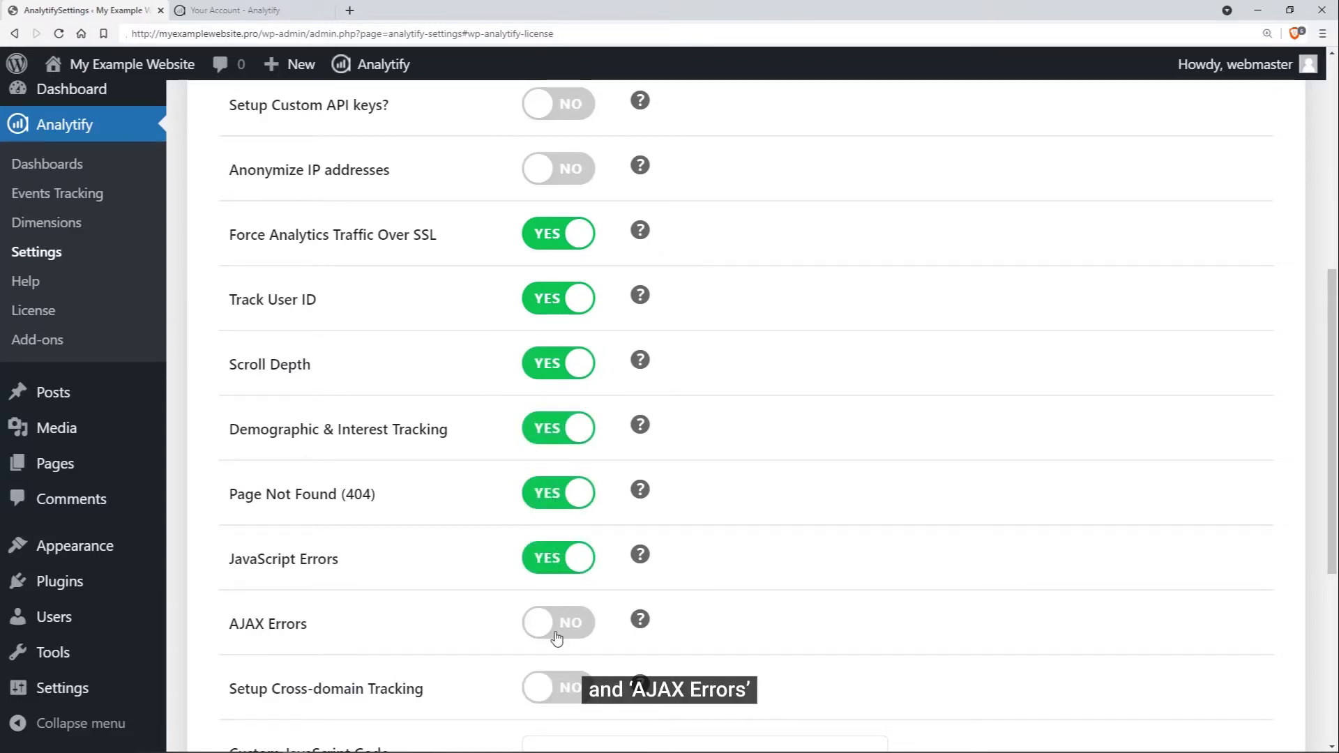
{"action": "scroll", "coordinate": [831, 566], "scroll_direction": "down", "scroll_amount": 5}
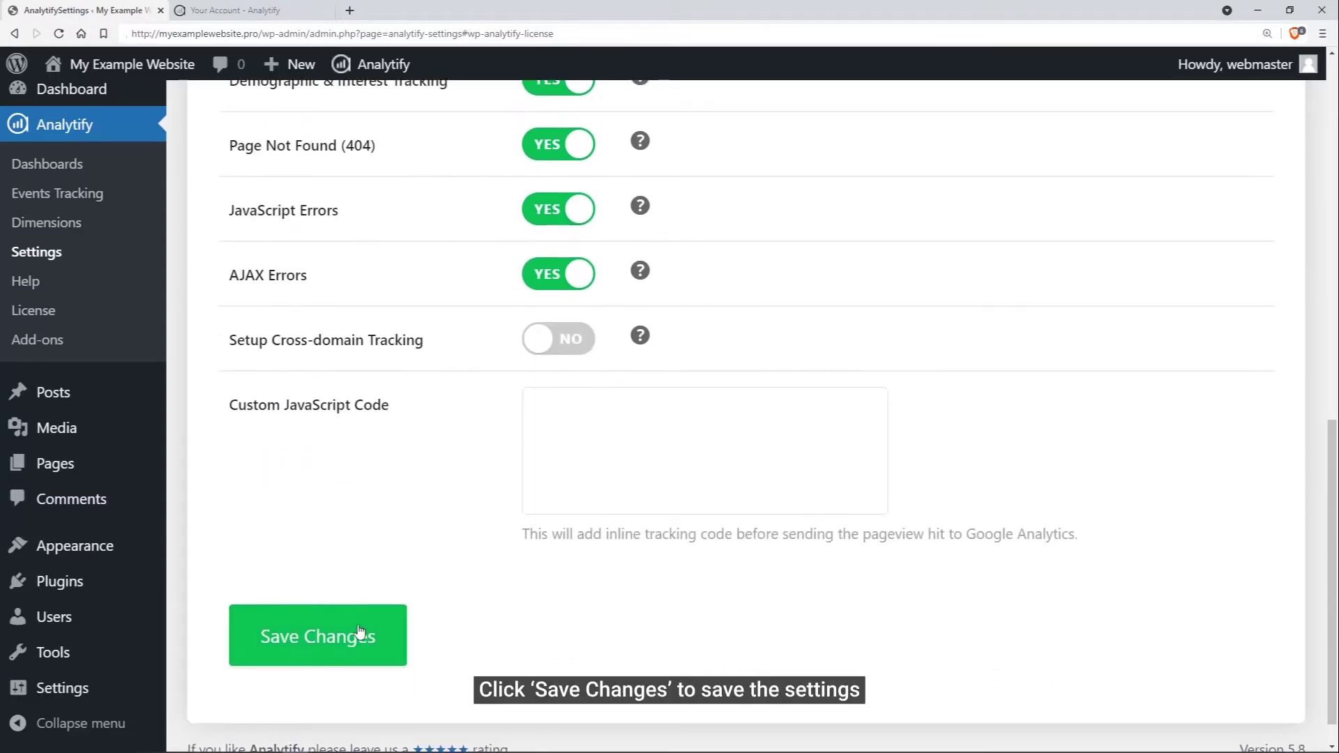
{"action": "left_click", "coordinate": [361, 649]}
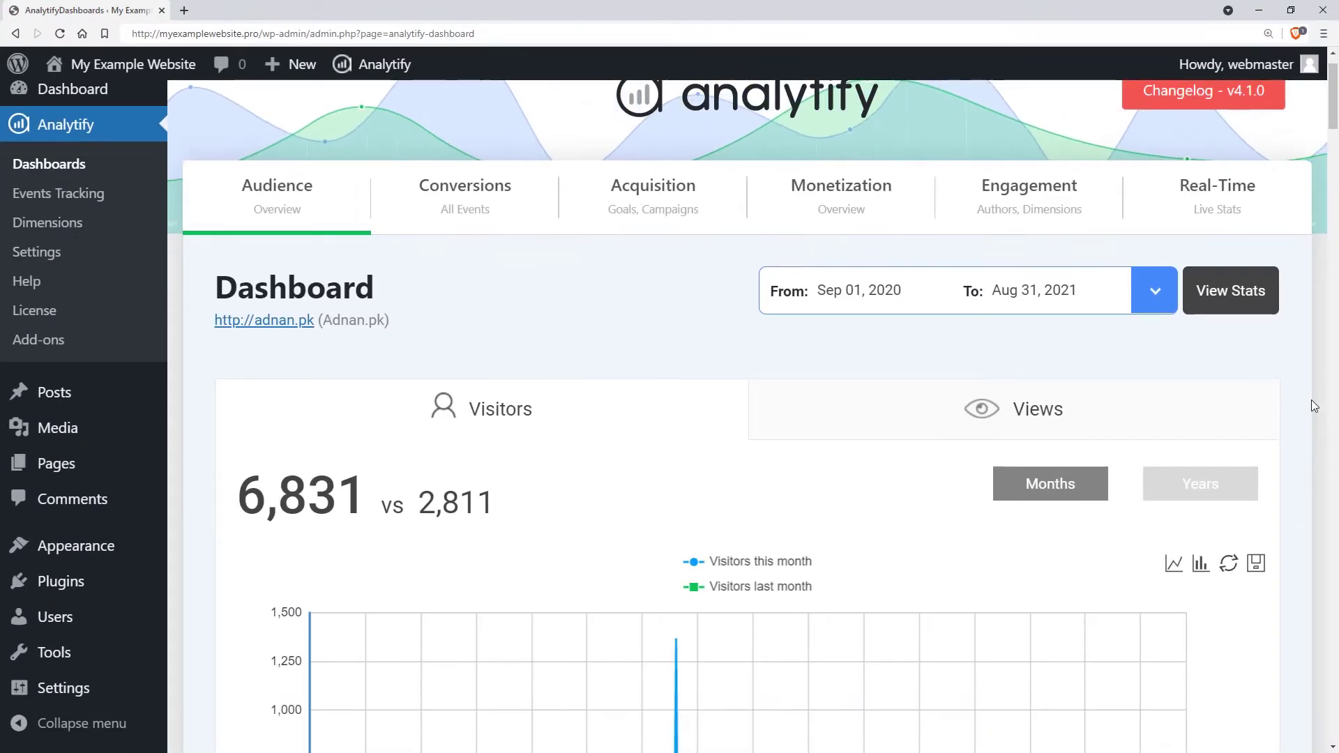
{"action": "scroll", "coordinate": [1310, 400], "scroll_direction": "down", "scroll_amount": 2}
{"action": "scroll", "coordinate": [1310, 399], "scroll_direction": "down", "scroll_amount": 3}
{"action": "scroll", "coordinate": [1310, 400], "scroll_direction": "down", "scroll_amount": 4}
{"action": "scroll", "coordinate": [1311, 399], "scroll_direction": "down", "scroll_amount": 4}
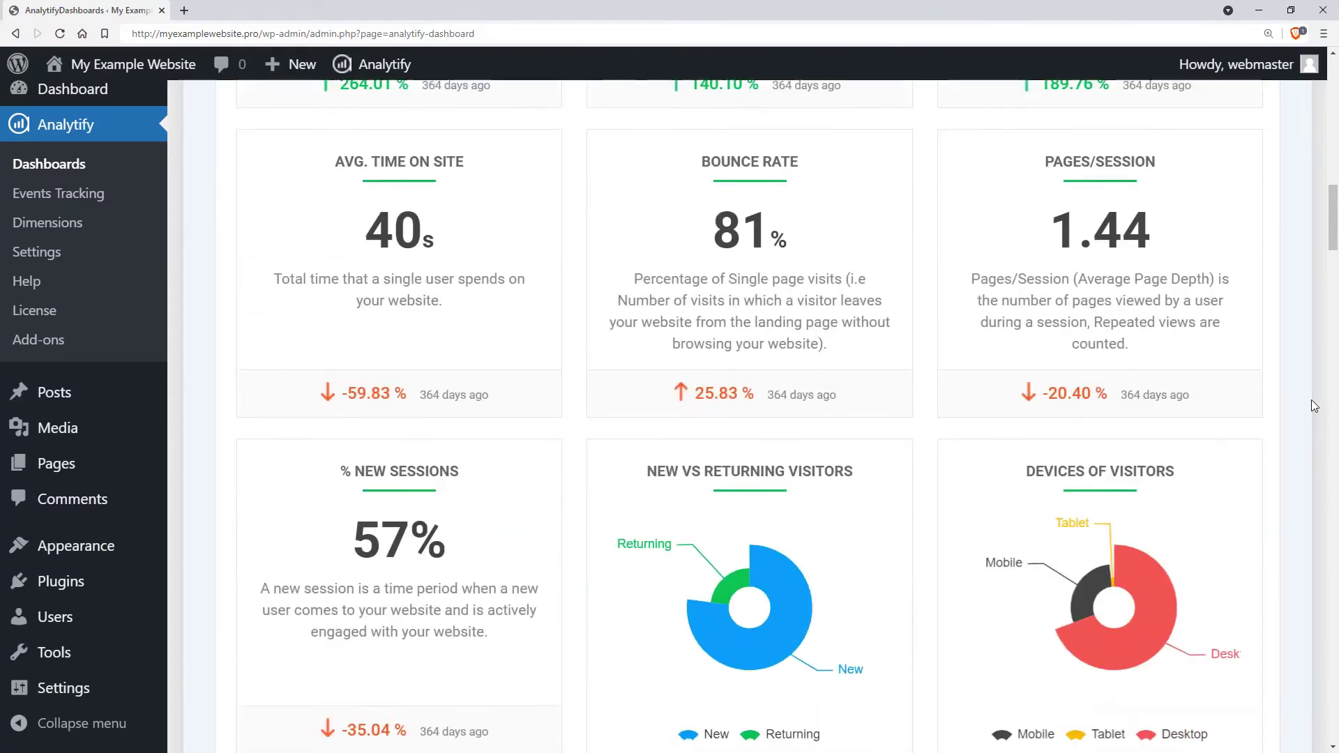
{"action": "scroll", "coordinate": [1311, 399], "scroll_direction": "down", "scroll_amount": 3}
{"action": "scroll", "coordinate": [1310, 399], "scroll_direction": "down", "scroll_amount": 3}
{"action": "scroll", "coordinate": [1310, 399], "scroll_direction": "down", "scroll_amount": 4}
{"action": "scroll", "coordinate": [1311, 400], "scroll_direction": "down", "scroll_amount": 3}
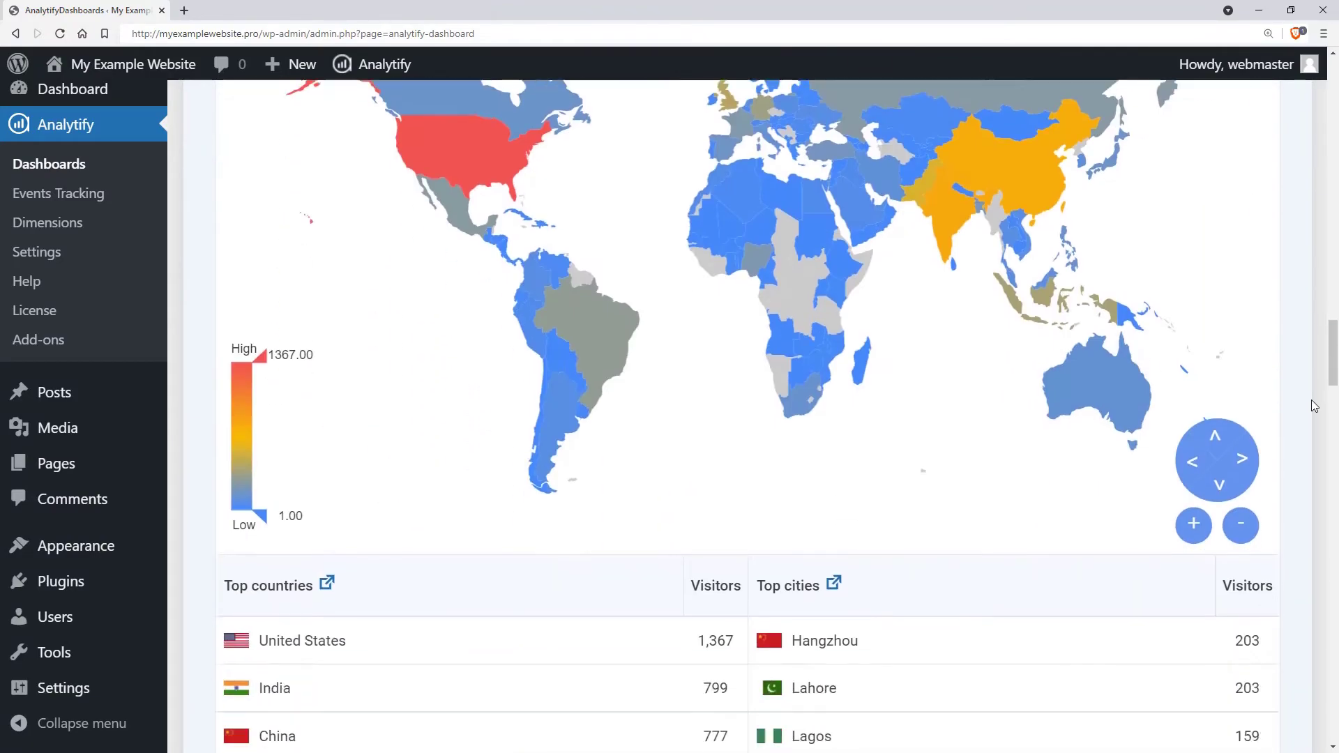
{"action": "scroll", "coordinate": [1311, 400], "scroll_direction": "down", "scroll_amount": 4}
{"action": "scroll", "coordinate": [1311, 400], "scroll_direction": "down", "scroll_amount": 4}
{"action": "scroll", "coordinate": [1311, 400], "scroll_direction": "down", "scroll_amount": 4}
{"action": "scroll", "coordinate": [1311, 400], "scroll_direction": "down", "scroll_amount": 3}
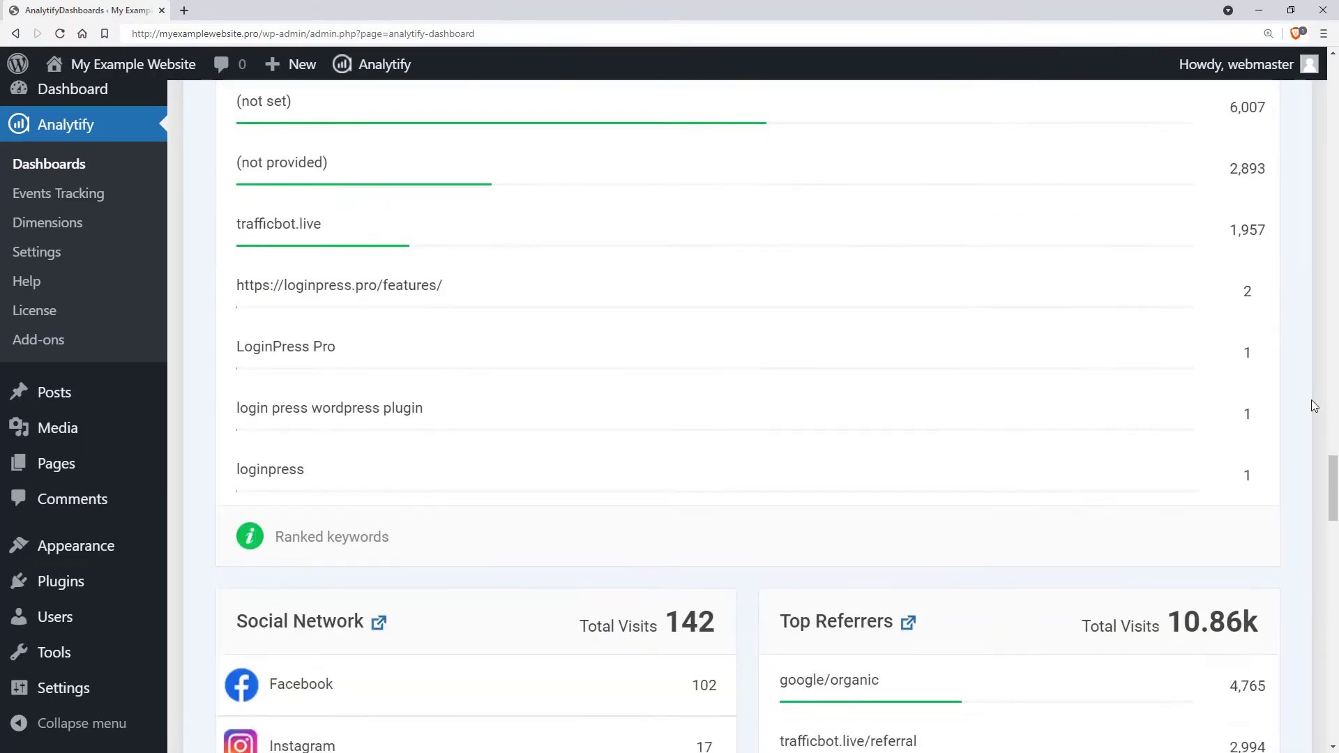
{"action": "scroll", "coordinate": [1311, 399], "scroll_direction": "down", "scroll_amount": 4}
{"action": "scroll", "coordinate": [1311, 400], "scroll_direction": "down", "scroll_amount": 3}
{"action": "scroll", "coordinate": [1311, 399], "scroll_direction": "down", "scroll_amount": 4}
{"action": "scroll", "coordinate": [1311, 400], "scroll_direction": "down", "scroll_amount": 4}
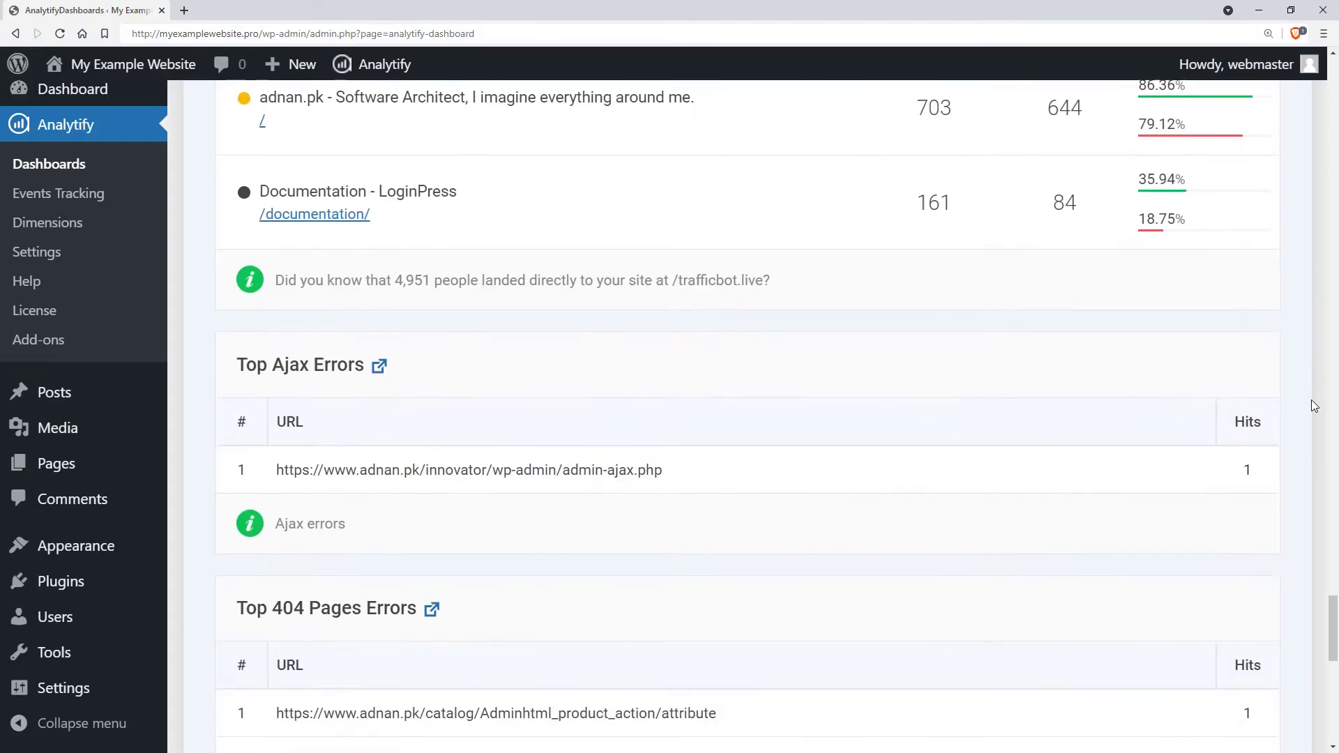
{"action": "scroll", "coordinate": [1311, 399], "scroll_direction": "down", "scroll_amount": 4}
{"action": "scroll", "coordinate": [1311, 400], "scroll_direction": "down", "scroll_amount": 3}
{"action": "scroll", "coordinate": [1310, 401], "scroll_direction": "down", "scroll_amount": 2}
{"action": "scroll", "coordinate": [1311, 400], "scroll_direction": "up", "scroll_amount": 2}
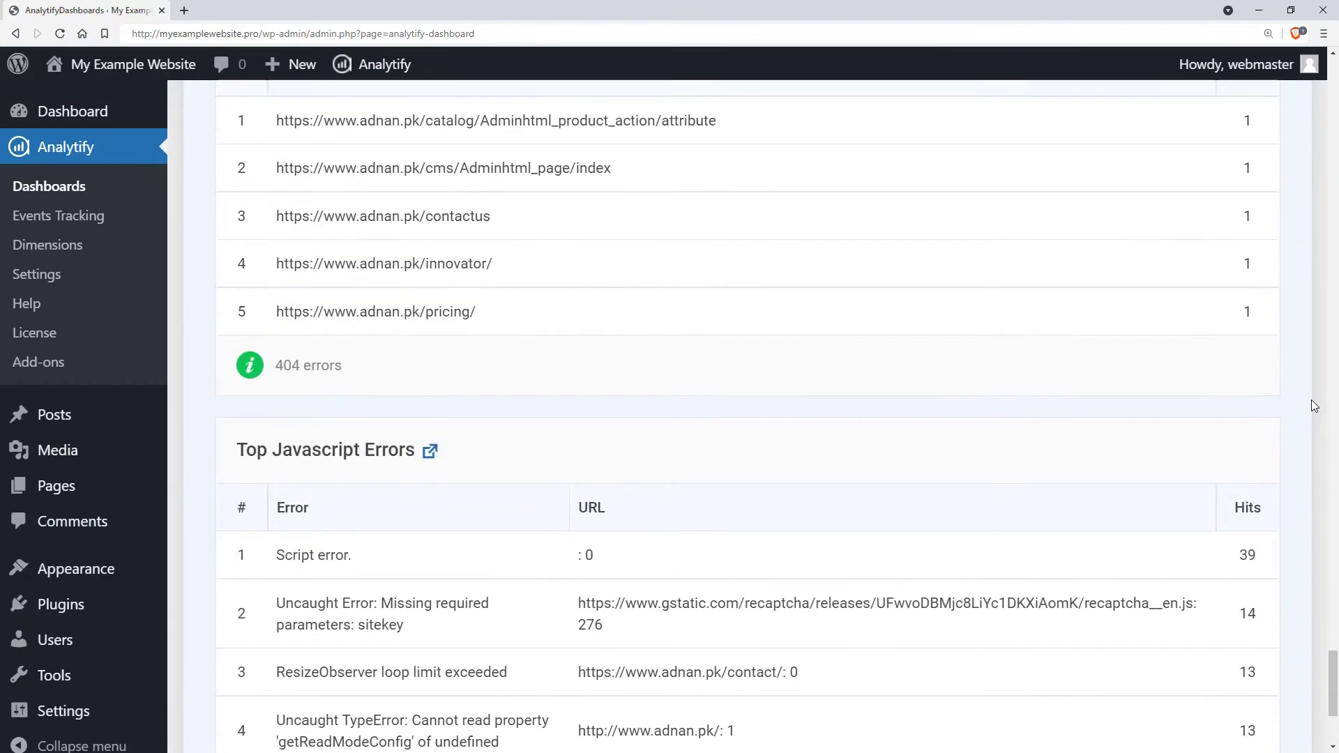
{"action": "scroll", "coordinate": [1310, 400], "scroll_direction": "up", "scroll_amount": 4}
{"action": "scroll", "coordinate": [1311, 400], "scroll_direction": "up", "scroll_amount": 4}
{"action": "scroll", "coordinate": [1311, 400], "scroll_direction": "up", "scroll_amount": 4}
{"action": "scroll", "coordinate": [1311, 401], "scroll_direction": "up", "scroll_amount": 4}
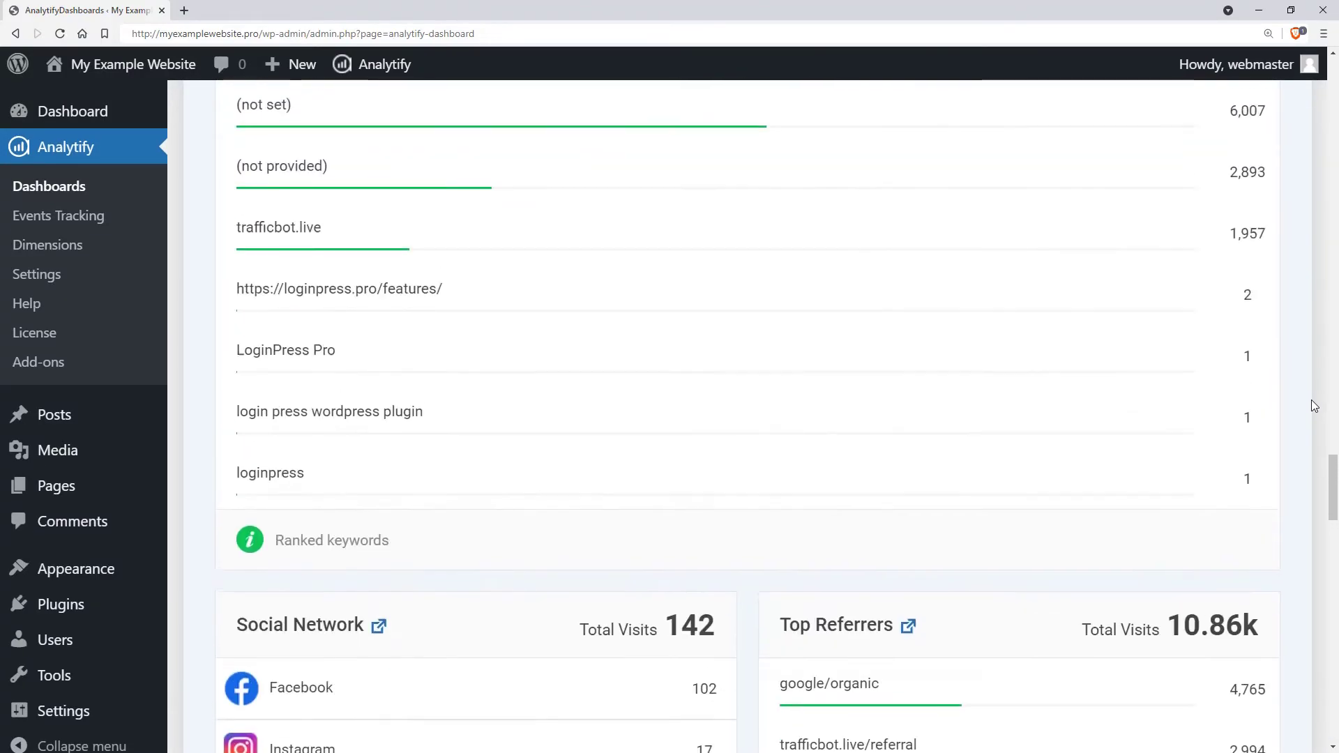
{"action": "scroll", "coordinate": [1312, 405], "scroll_direction": "up", "scroll_amount": 4}
{"action": "scroll", "coordinate": [1313, 404], "scroll_direction": "up", "scroll_amount": 4}
{"action": "scroll", "coordinate": [1313, 404], "scroll_direction": "up", "scroll_amount": 4}
{"action": "scroll", "coordinate": [1313, 404], "scroll_direction": "up", "scroll_amount": 4}
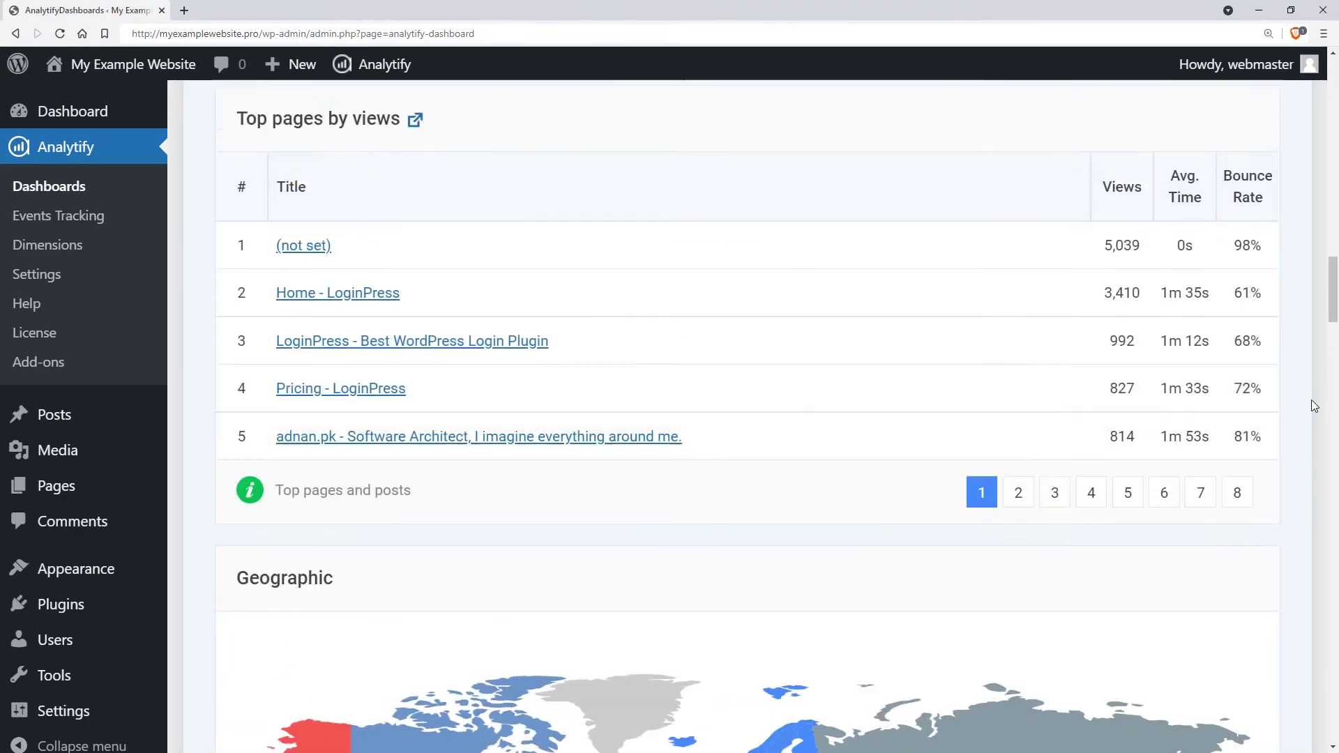
{"action": "scroll", "coordinate": [1312, 406], "scroll_direction": "up", "scroll_amount": 5}
{"action": "scroll", "coordinate": [1313, 407], "scroll_direction": "up", "scroll_amount": 5}
{"action": "scroll", "coordinate": [1313, 407], "scroll_direction": "up", "scroll_amount": 5}
{"action": "scroll", "coordinate": [1313, 406], "scroll_direction": "up", "scroll_amount": 5}
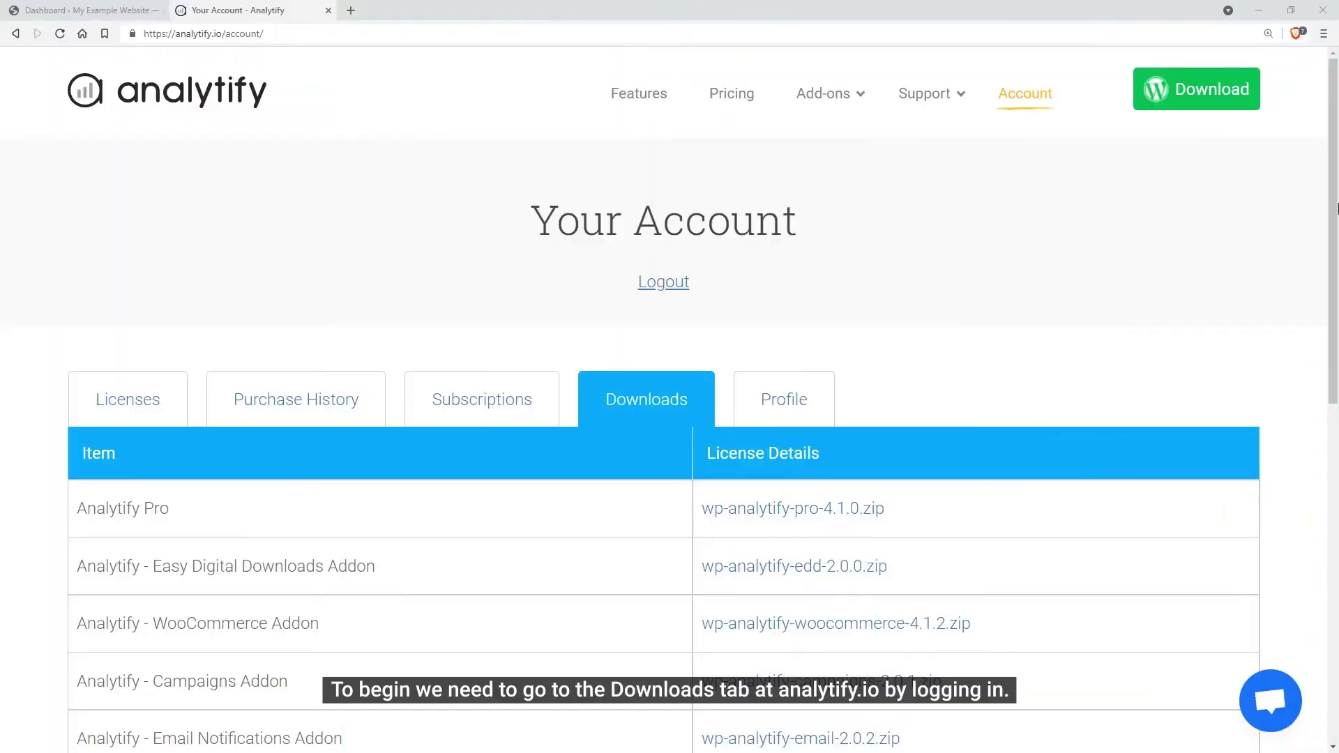
{"action": "left_click_drag", "start_coordinate": [1334, 206], "coordinate": [1335, 387]}
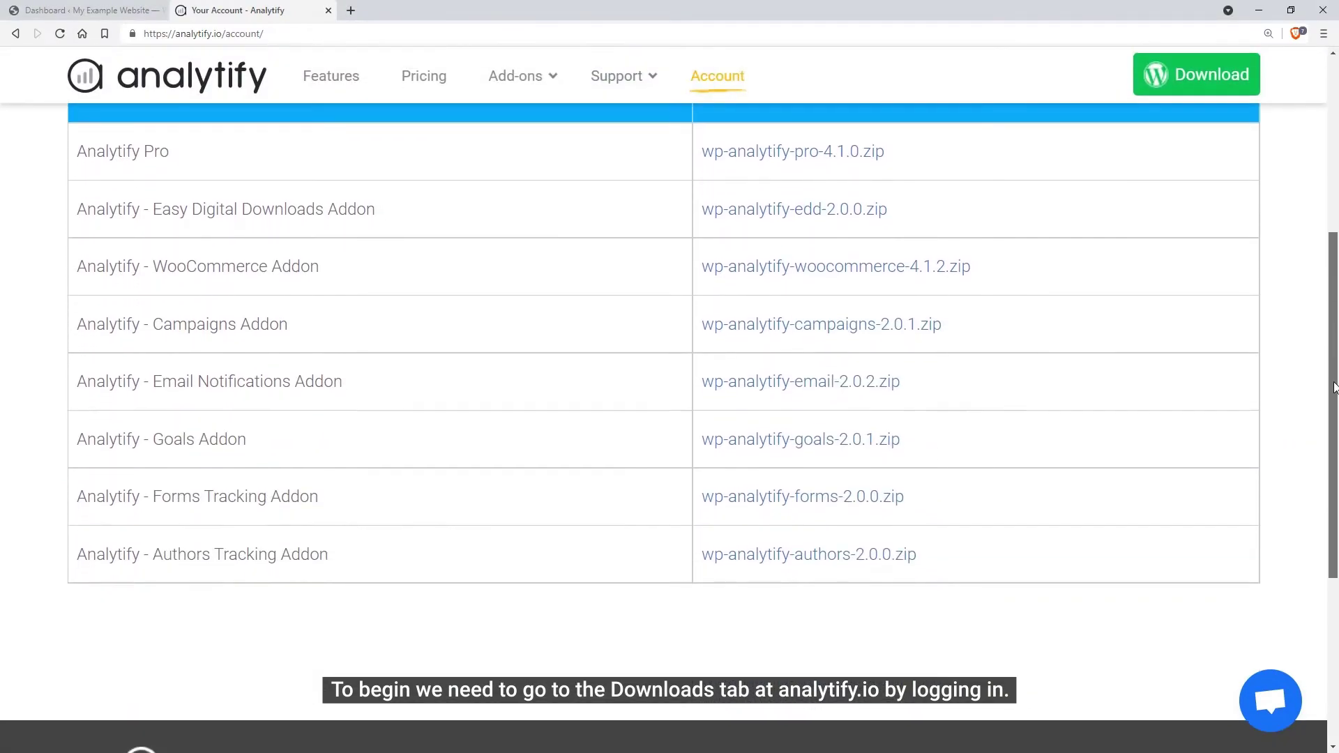
Step: Save the Campaigns, Email Notifications and Goals add-on zips from the Downloads list
{"action": "left_click", "coordinate": [906, 317]}
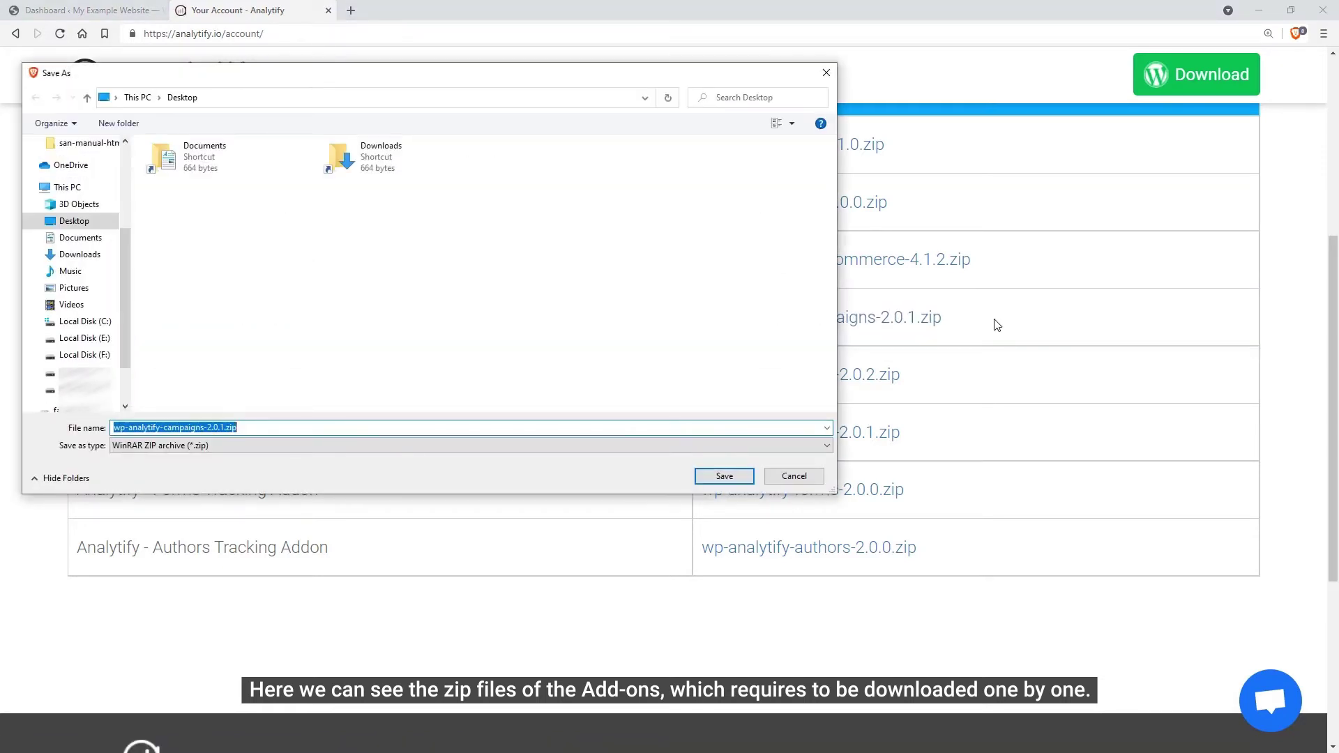
{"action": "key", "text": "Return"}
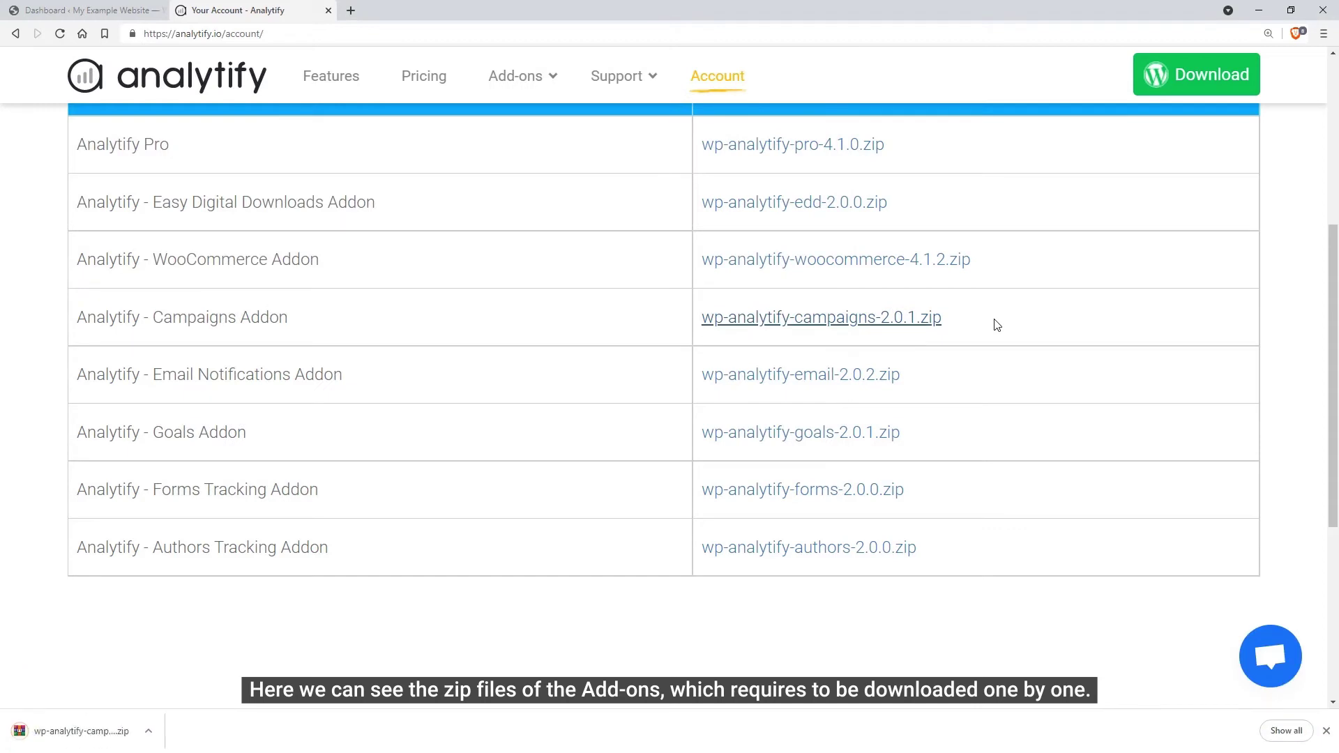
{"action": "left_click", "coordinate": [872, 378]}
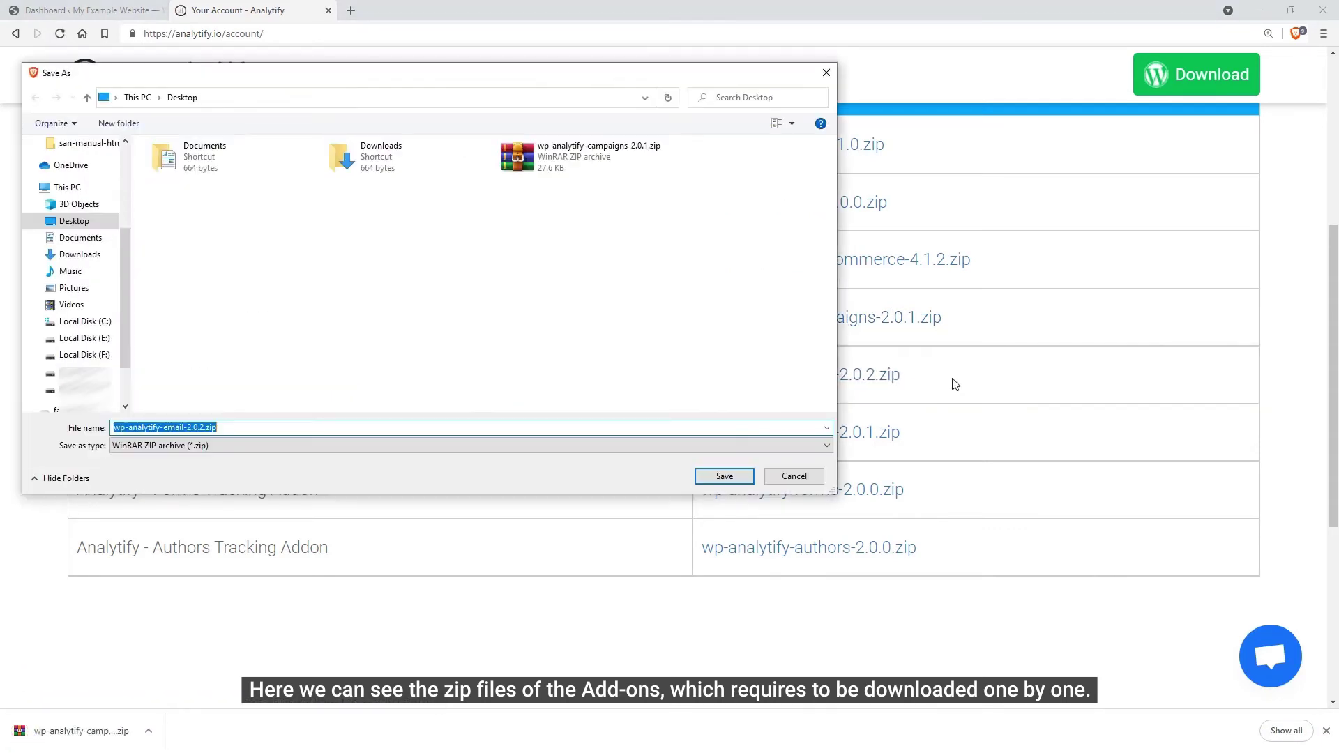
{"action": "key", "text": "Return"}
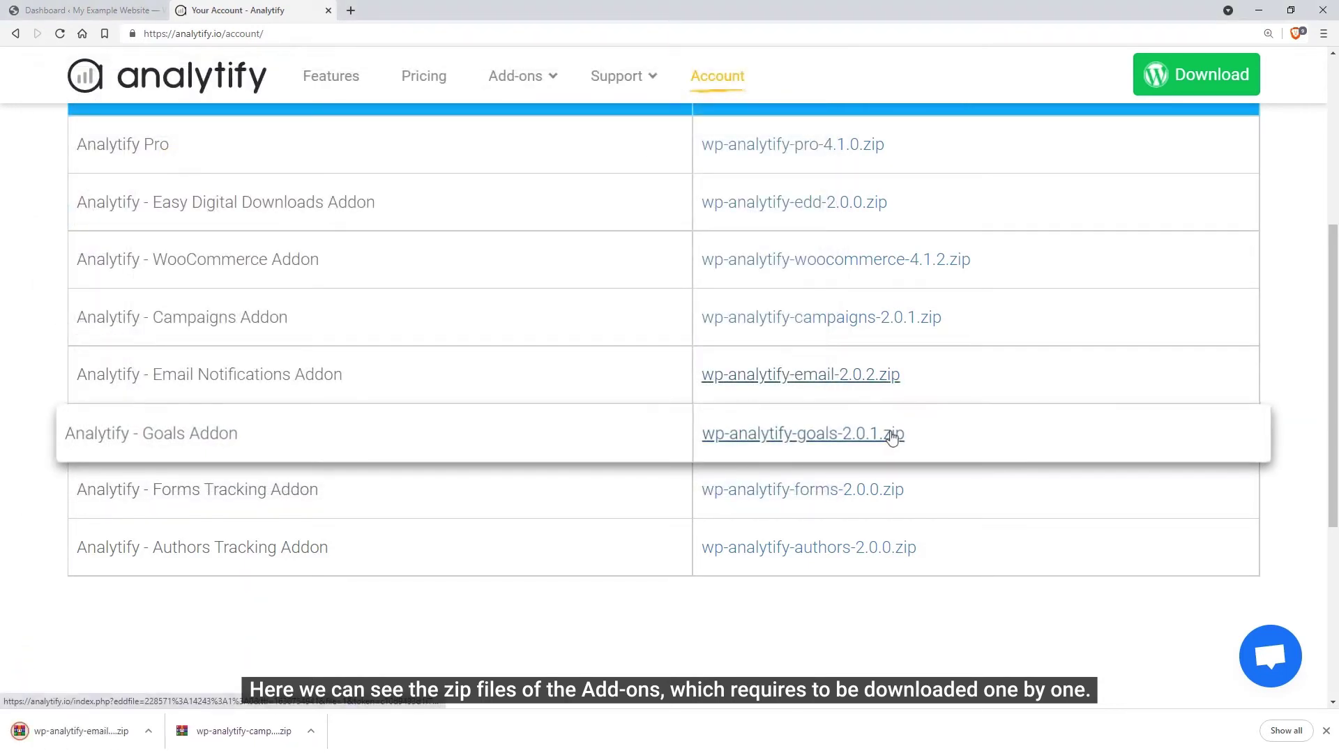
{"action": "left_click", "coordinate": [889, 435]}
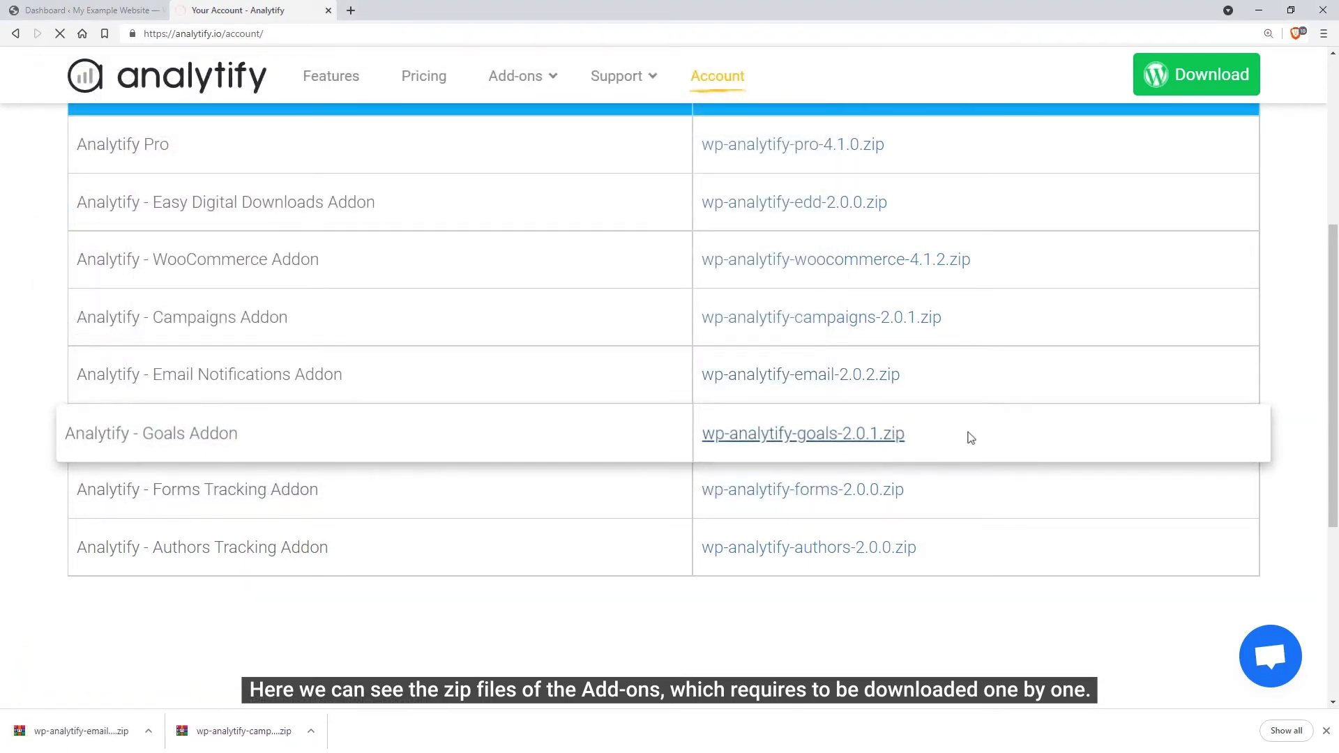
{"action": "key", "text": "Return"}
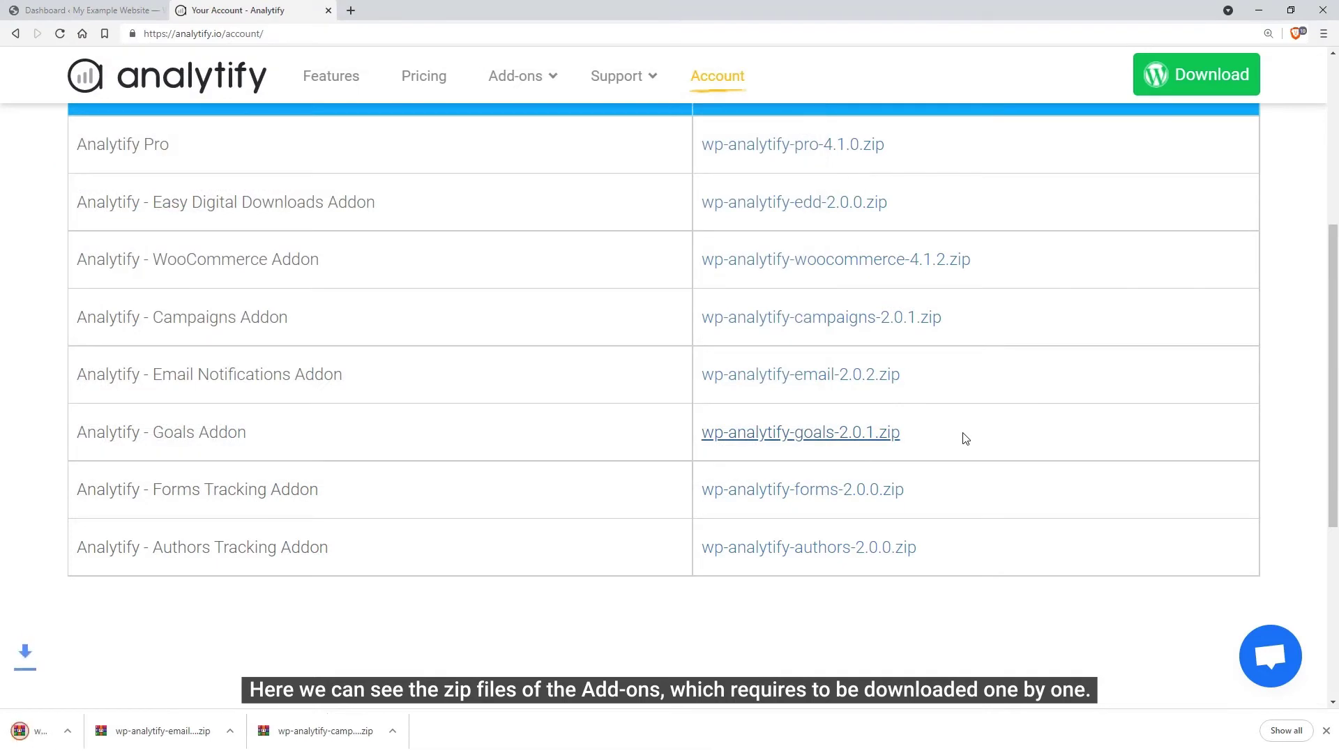
Step: Save the Forms Tracking and Authors Tracking zips, then return to WordPress
{"action": "left_click", "coordinate": [899, 493]}
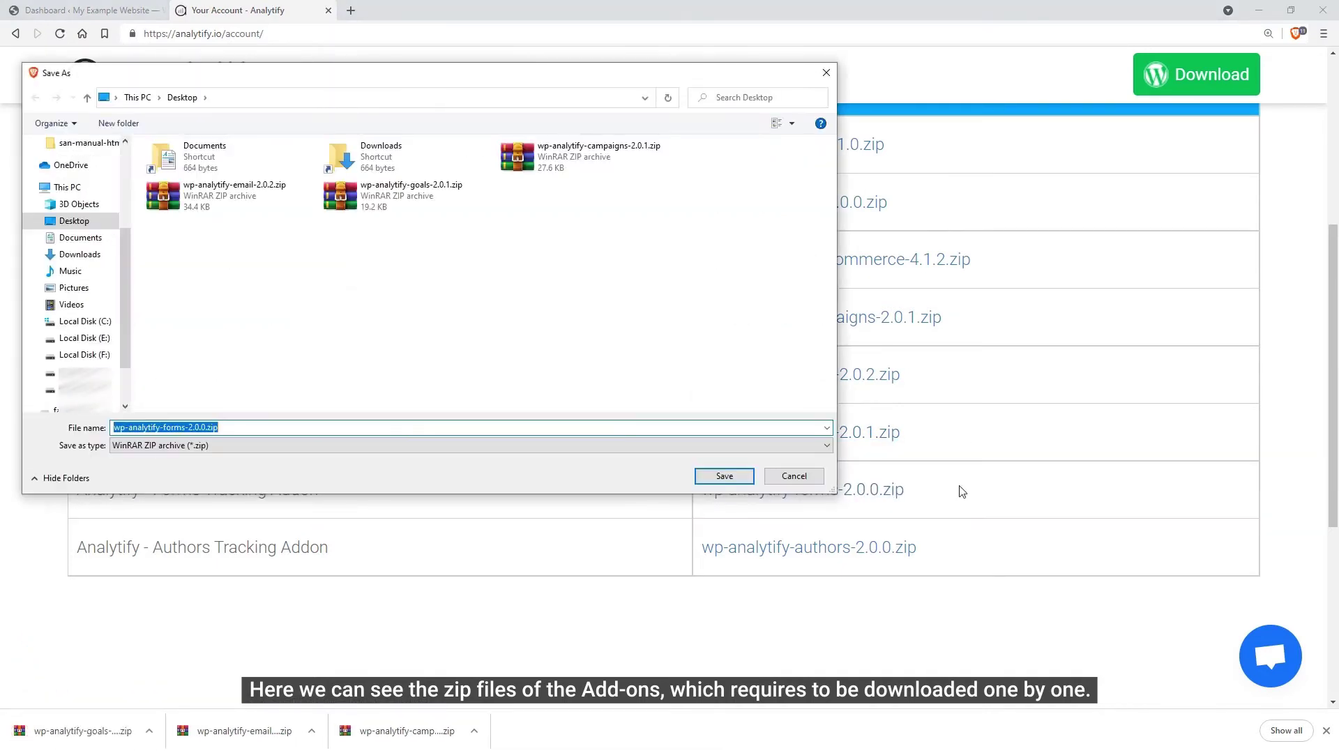
{"action": "key", "text": "Return"}
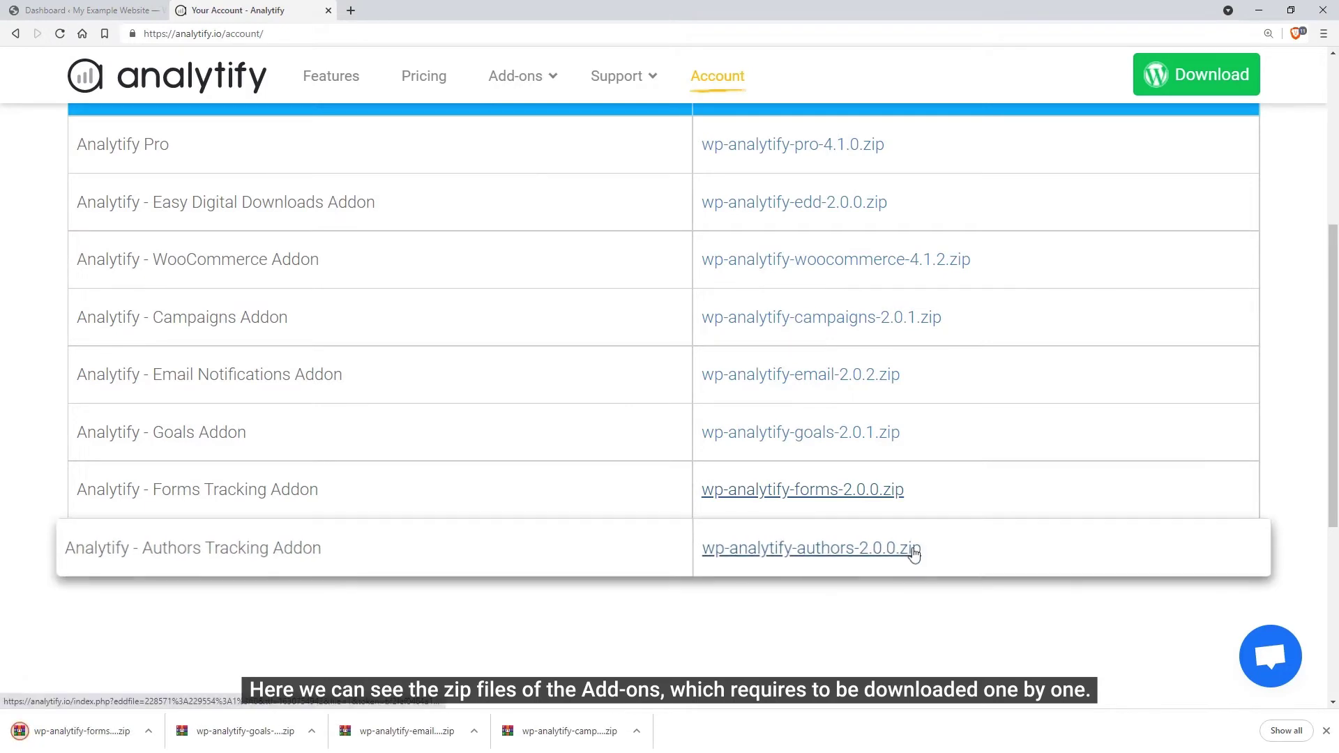
{"action": "left_click", "coordinate": [908, 549]}
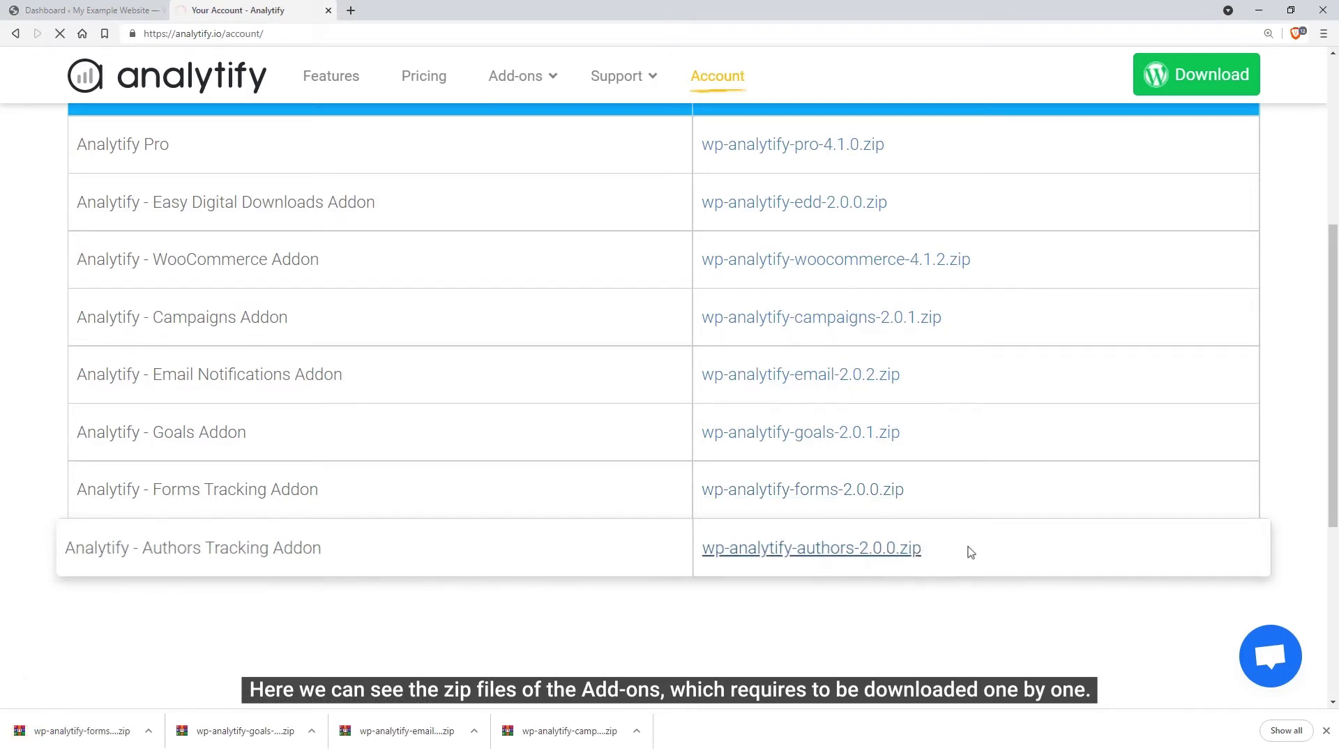
{"action": "key", "text": "Return"}
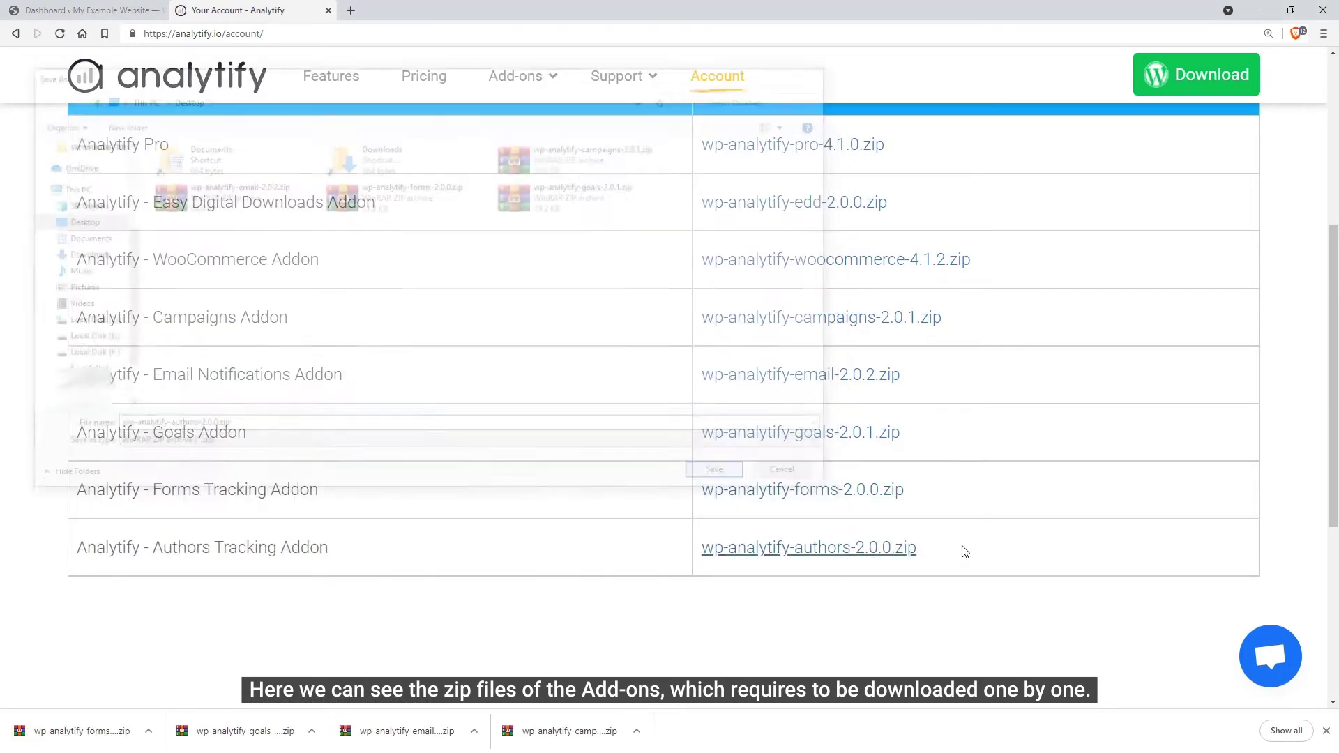
{"action": "left_click", "coordinate": [1326, 732]}
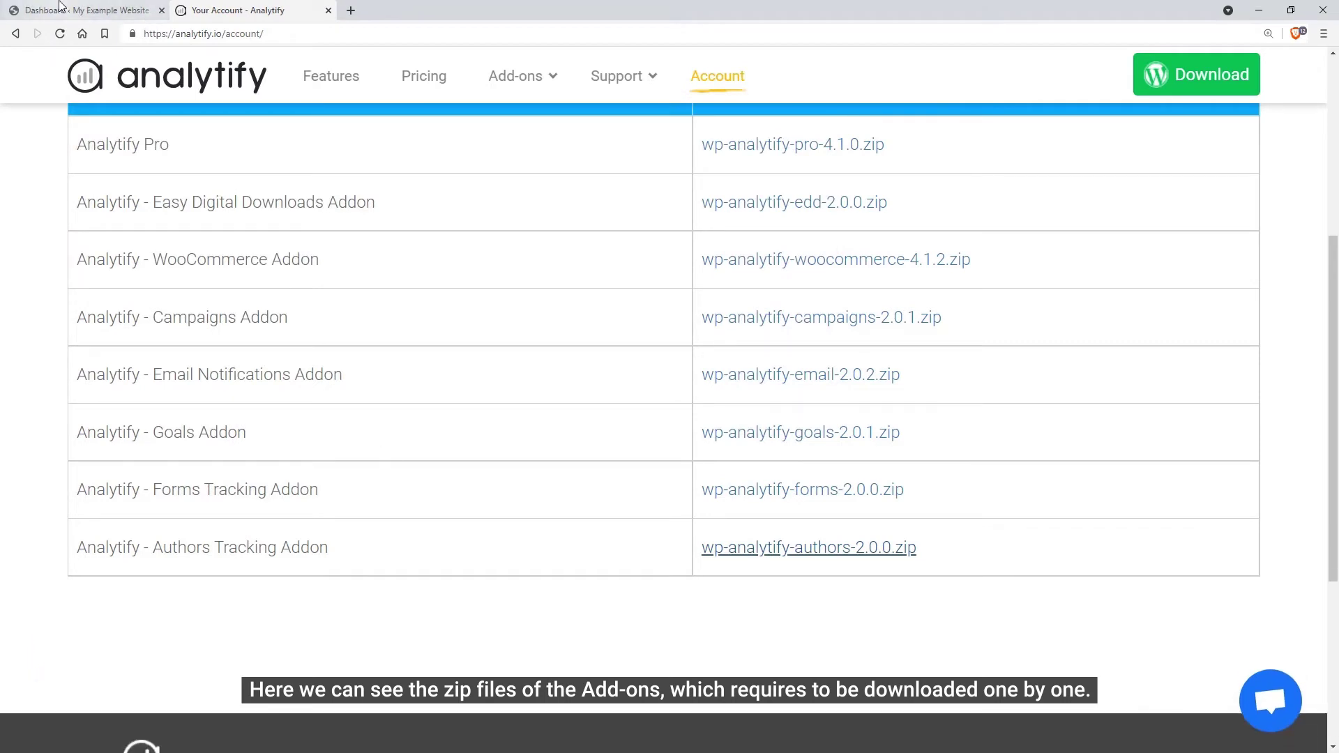
{"action": "left_click", "coordinate": [115, 11]}
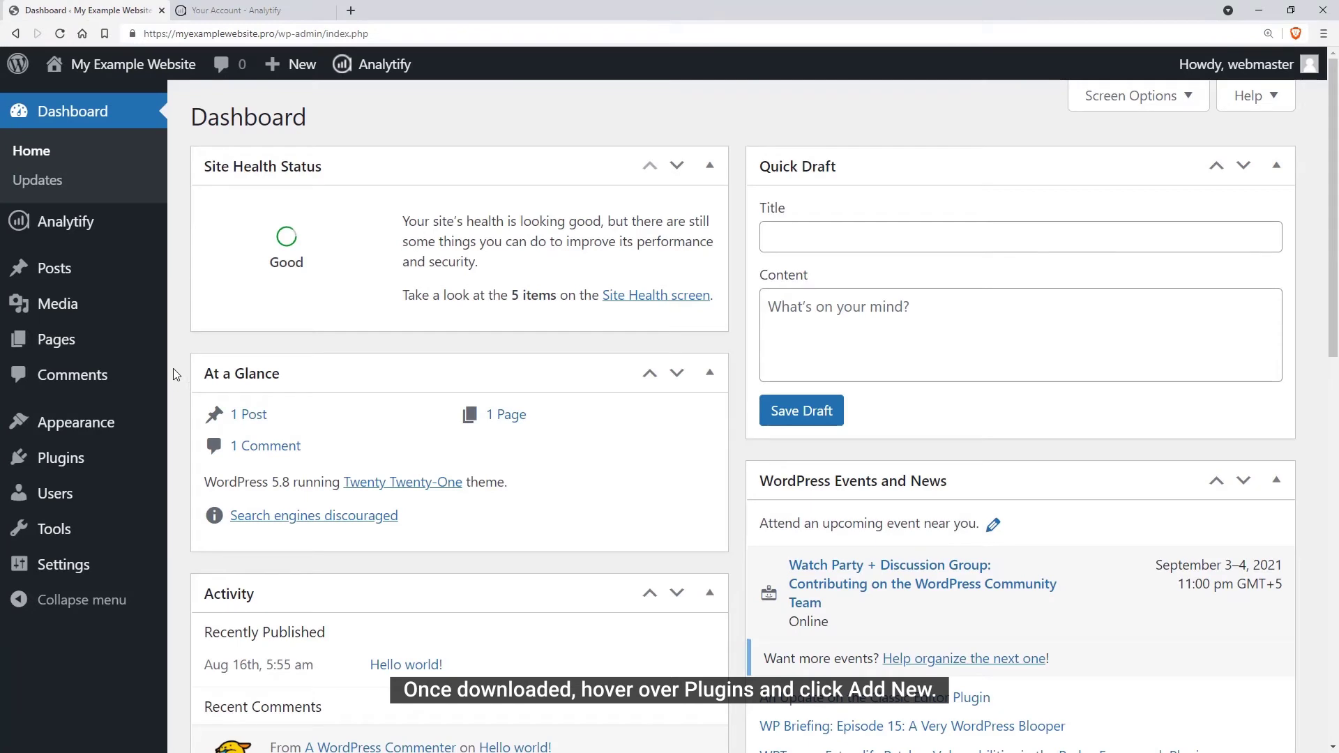
{"action": "mouse_move", "coordinate": [60, 458]}
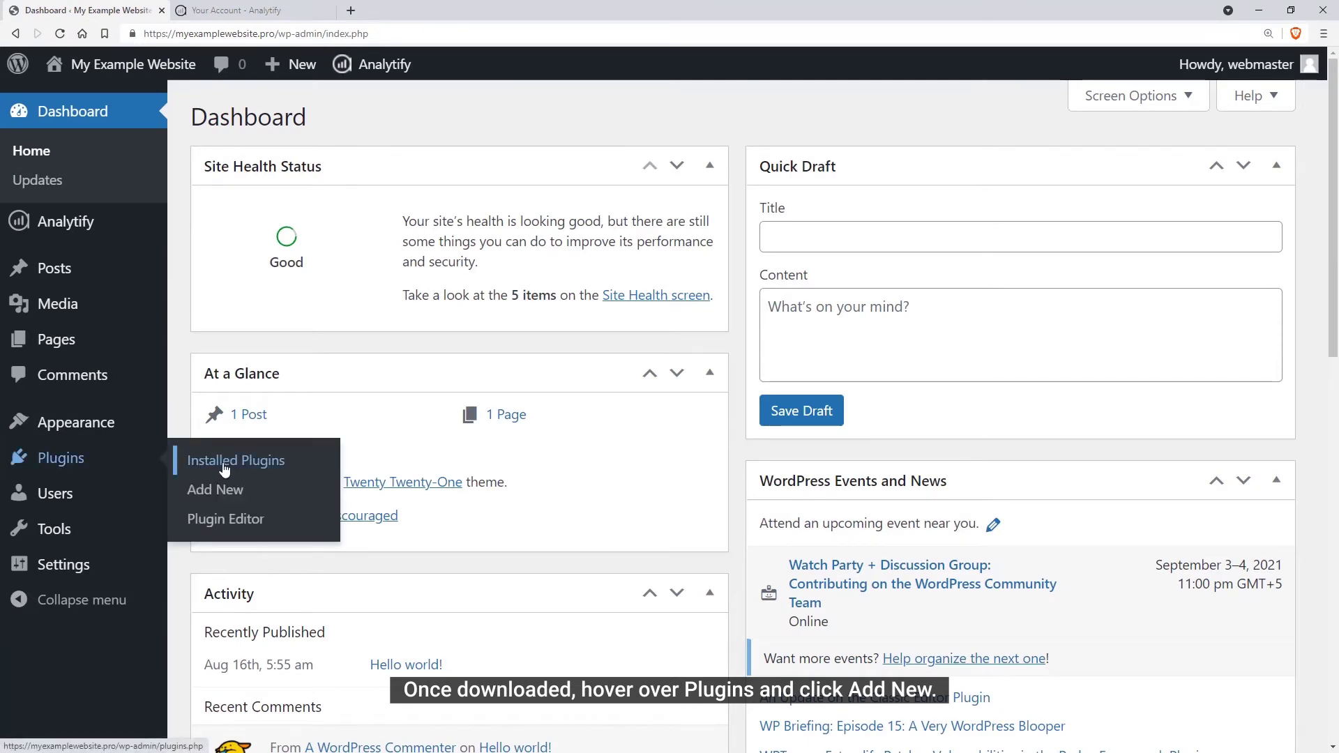
Step: Upload wp-analytify-authors-2.0.0.zip, install it, and activate the Authors Tracking add-on
{"action": "left_click", "coordinate": [224, 491]}
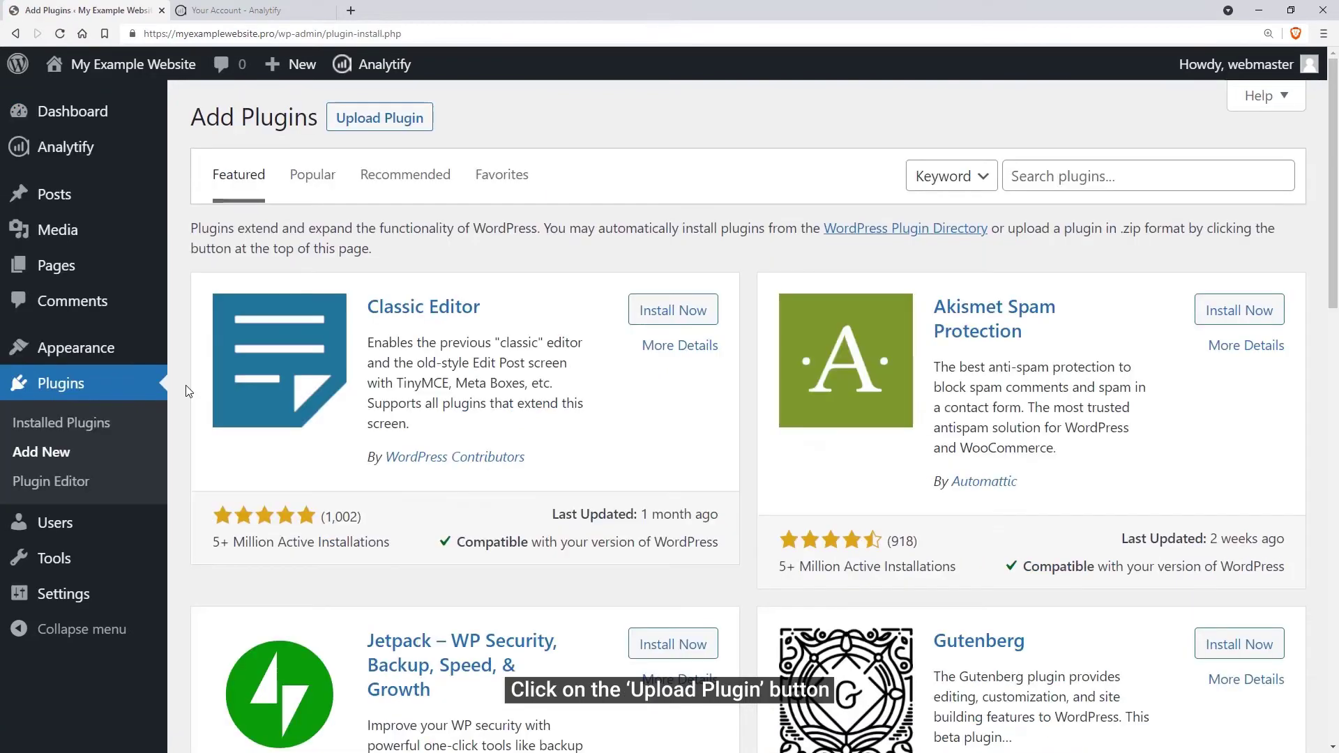
{"action": "left_click", "coordinate": [371, 124]}
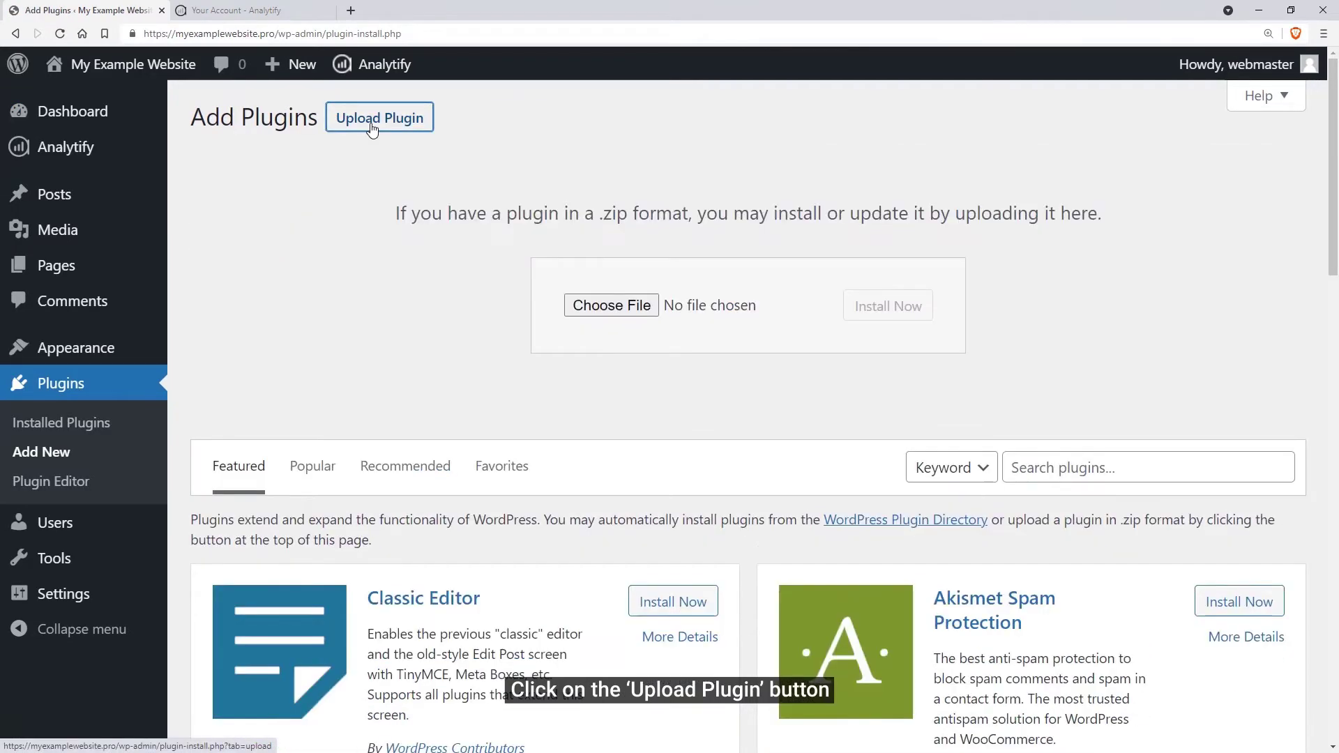
{"action": "left_click", "coordinate": [611, 315]}
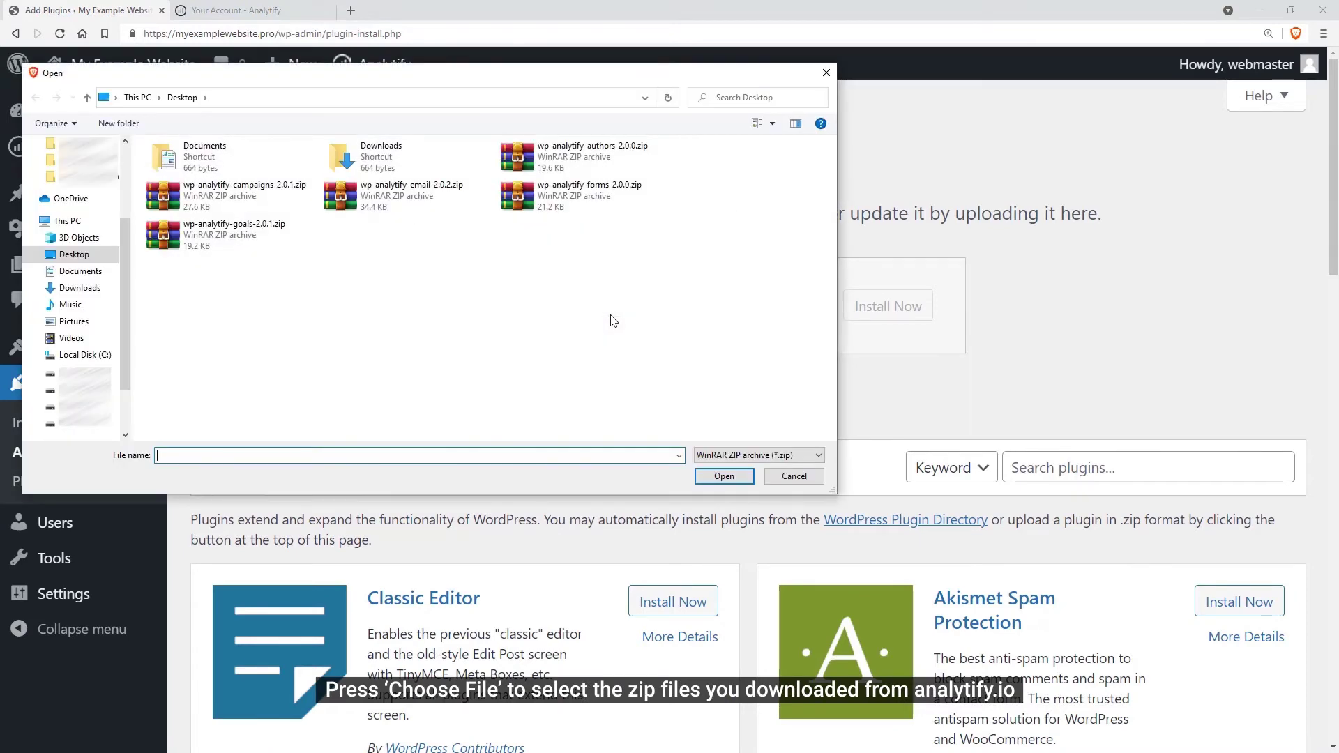
{"action": "left_click", "coordinate": [616, 164]}
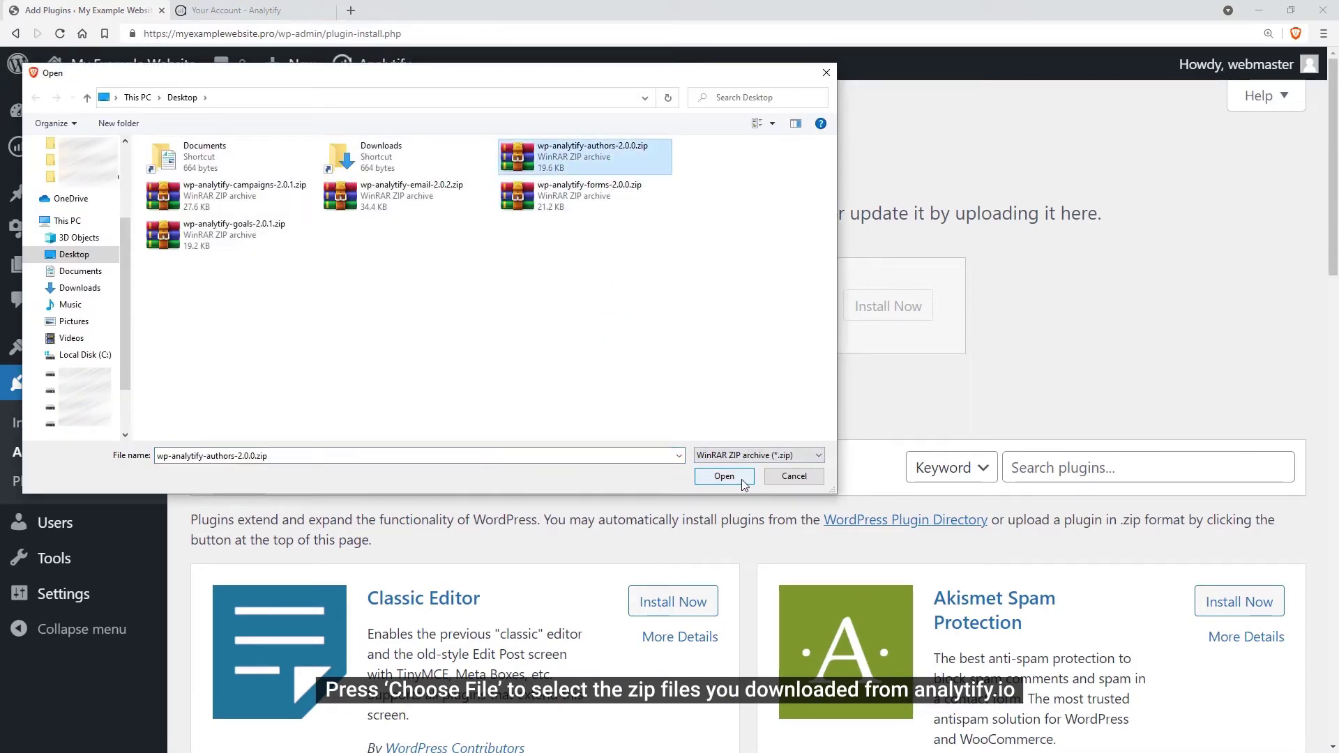
{"action": "left_click", "coordinate": [724, 477]}
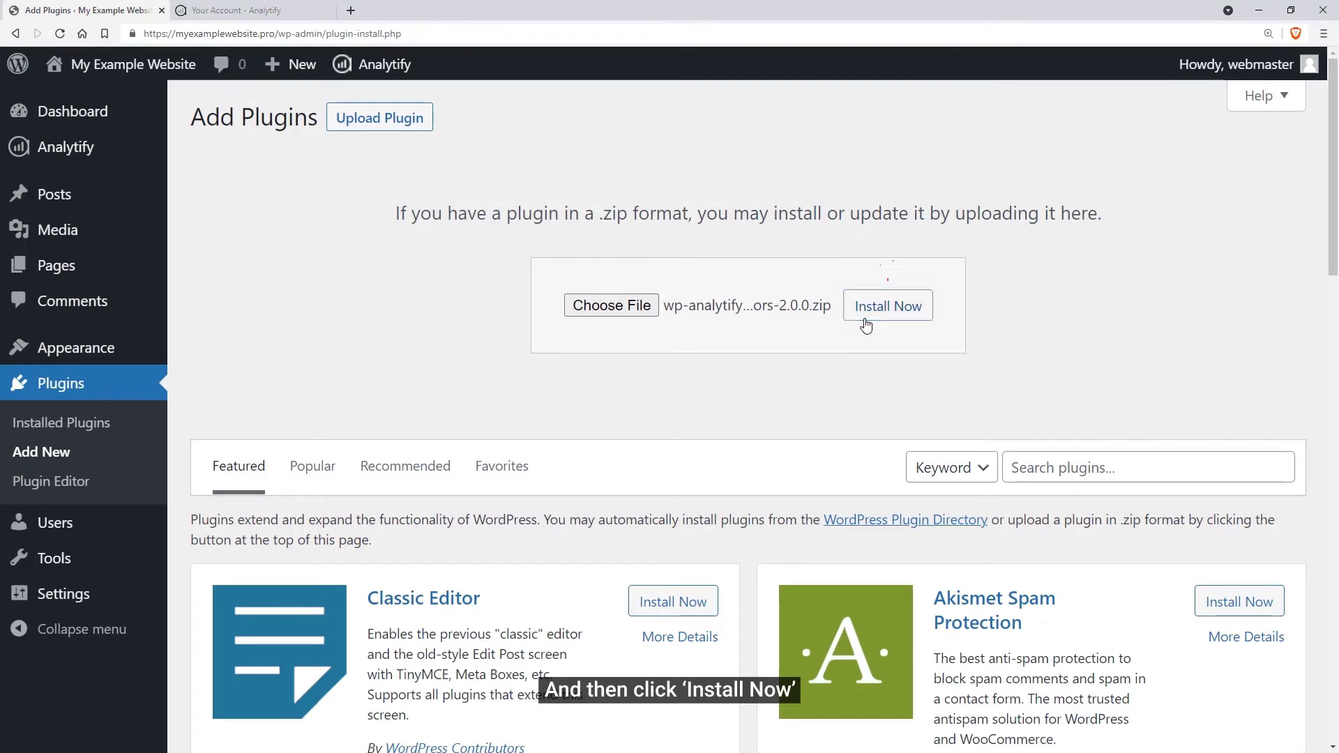
{"action": "left_click", "coordinate": [866, 320]}
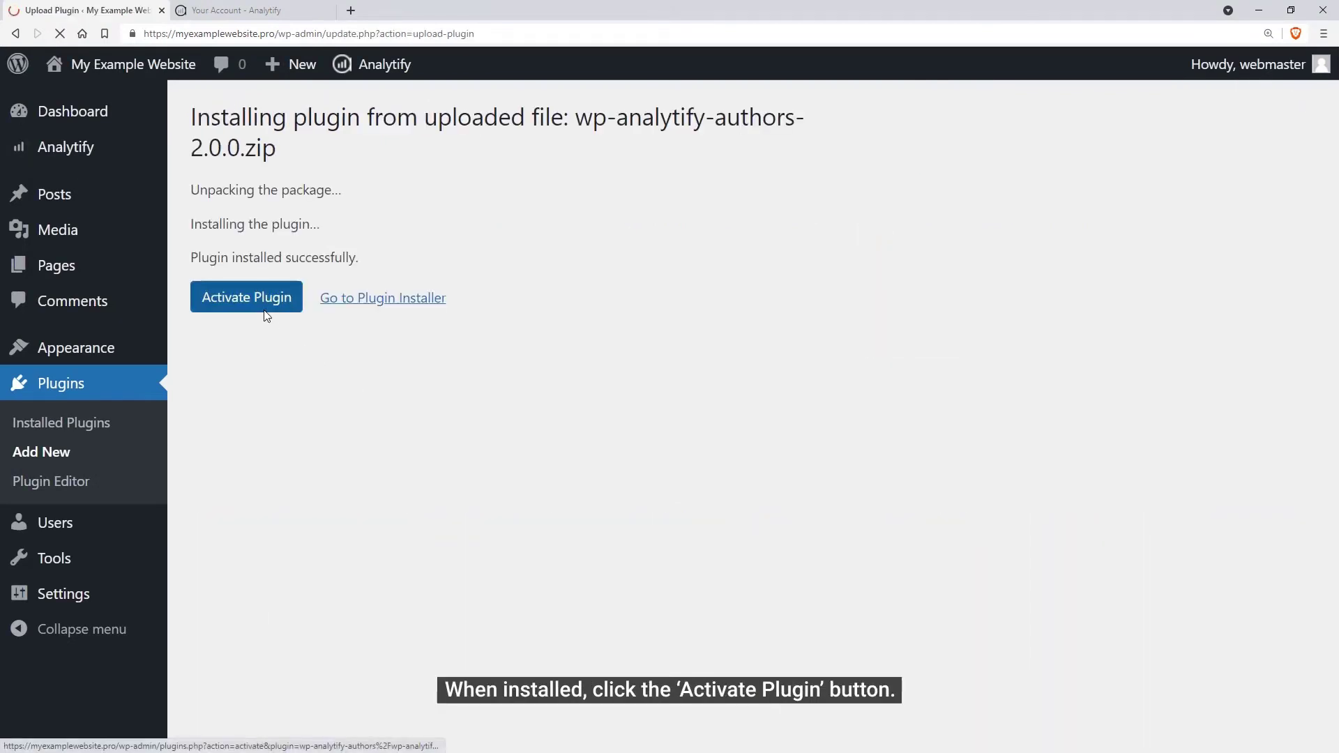
{"action": "left_click", "coordinate": [265, 317]}
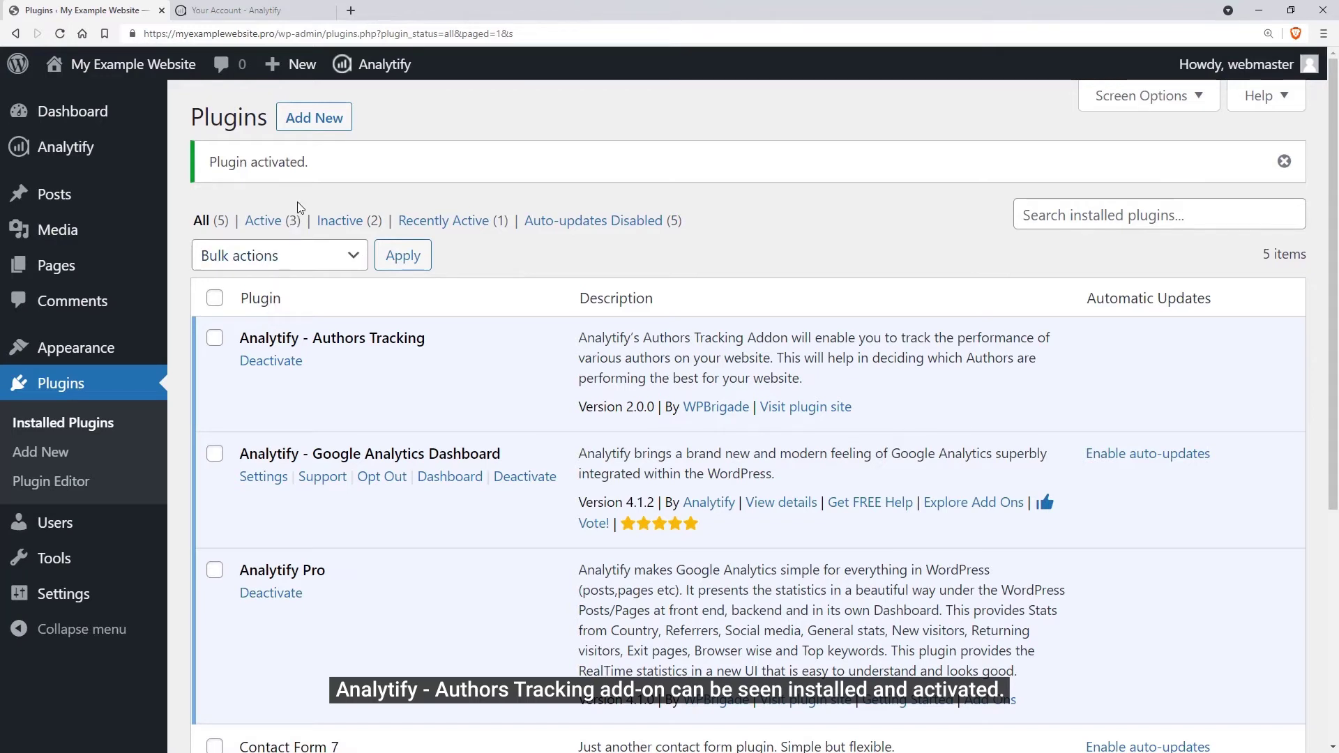
Step: Upload wp-analytify-campaigns-2.0.1.zip, install it, and activate UTM Campaigns Tracking
{"action": "left_click", "coordinate": [311, 124]}
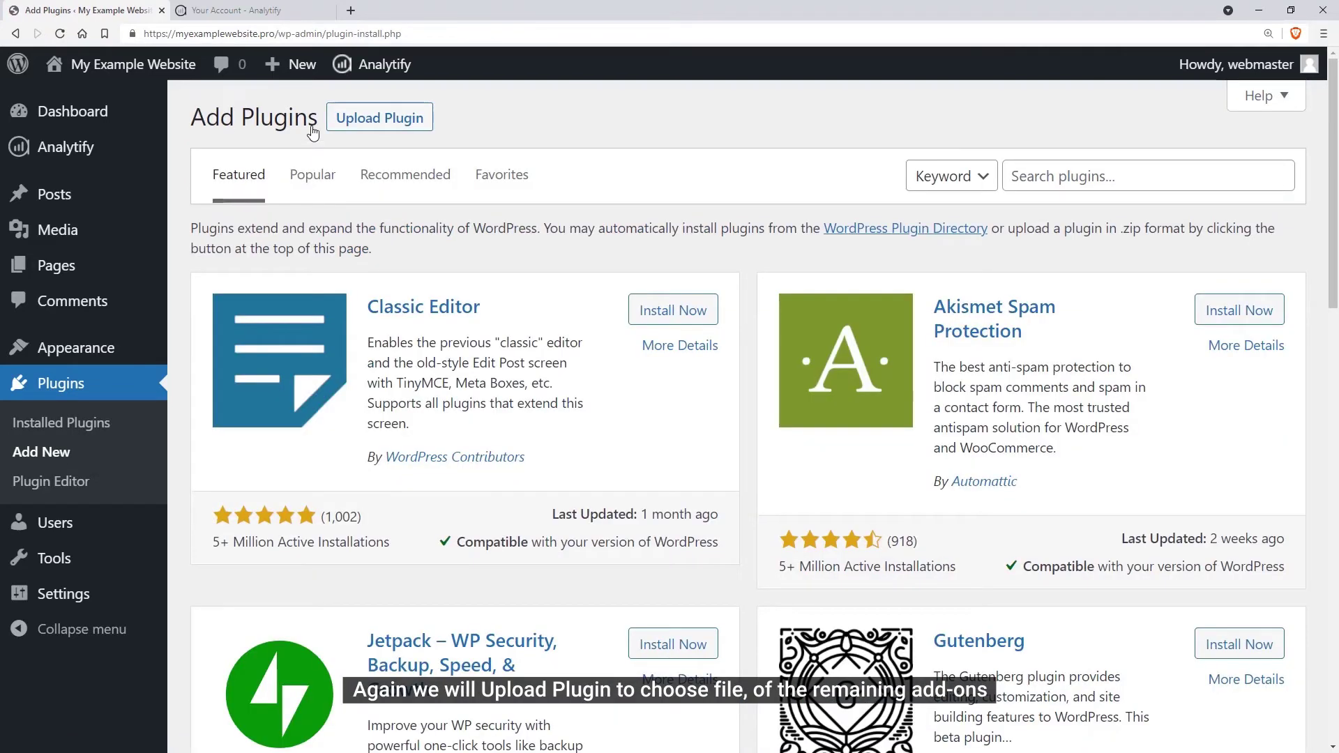
{"action": "left_click", "coordinate": [378, 118]}
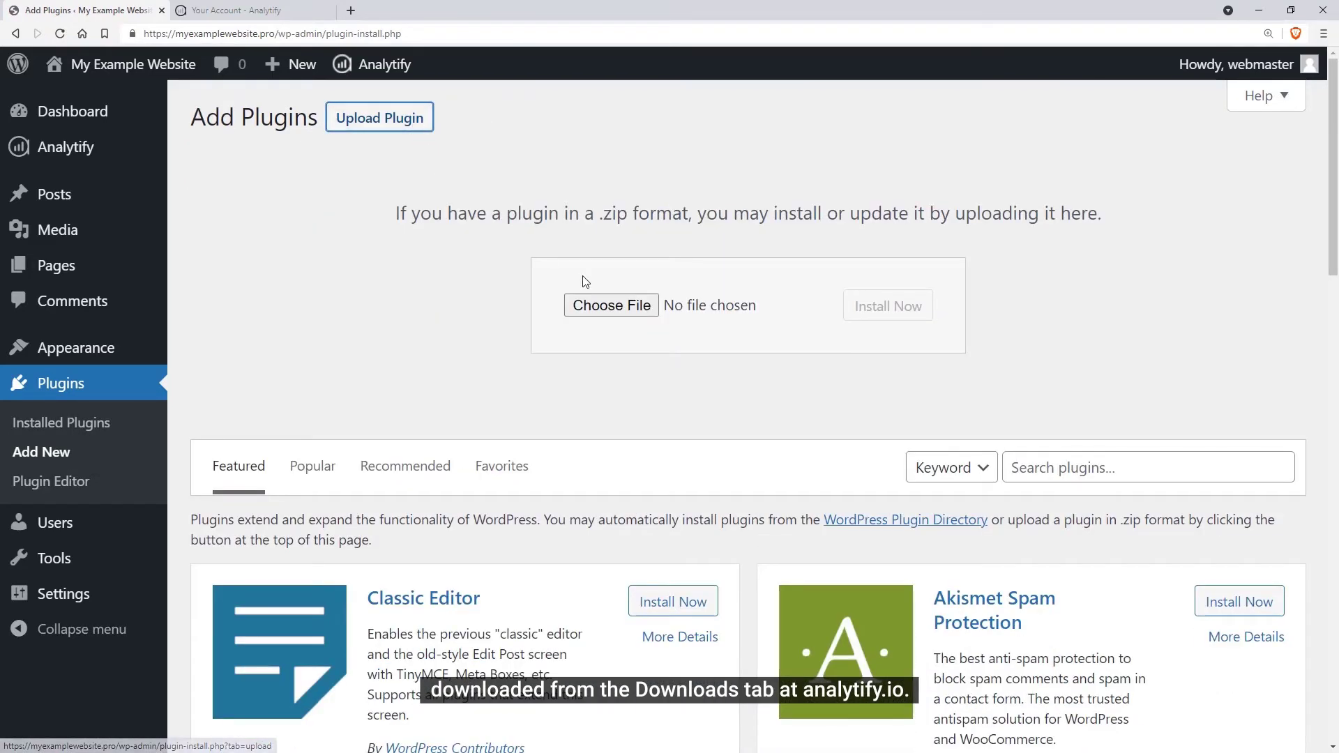
{"action": "left_click", "coordinate": [611, 304]}
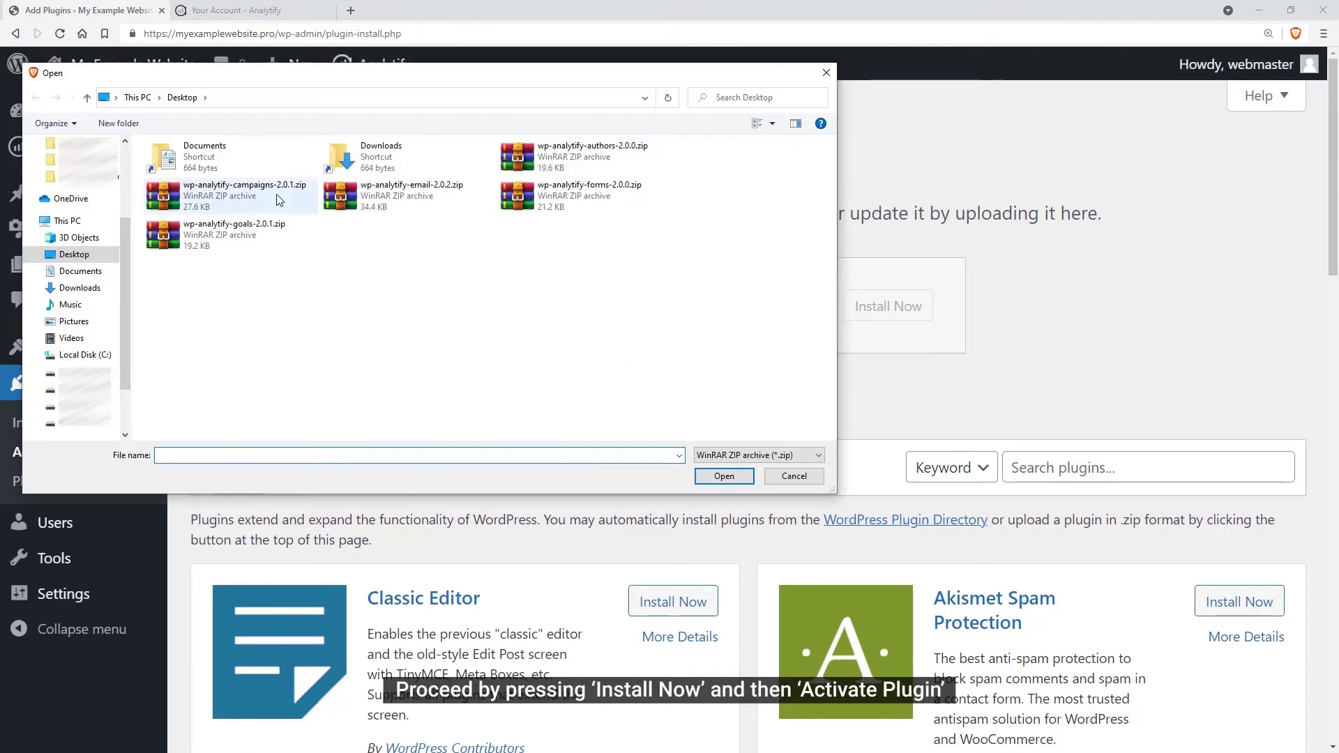
{"action": "left_click", "coordinate": [279, 200]}
{"action": "left_click", "coordinate": [722, 477]}
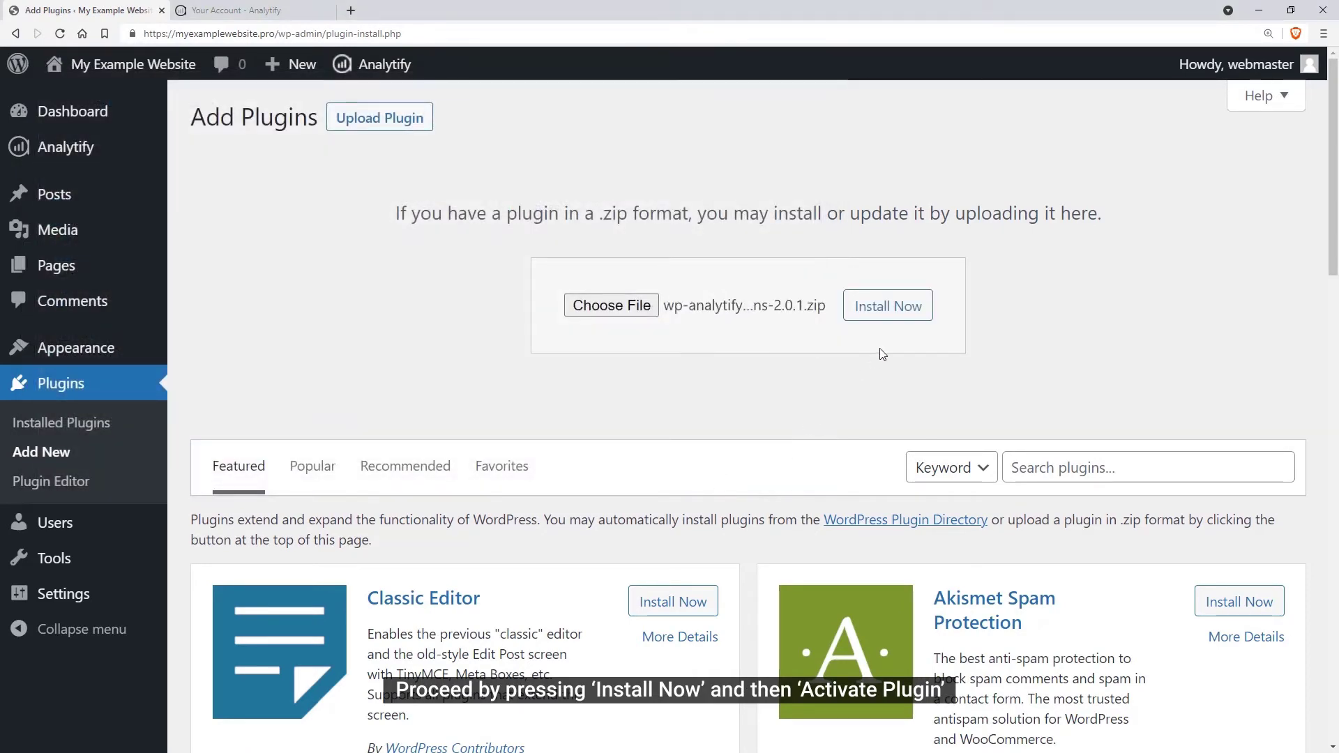
{"action": "left_click", "coordinate": [891, 324]}
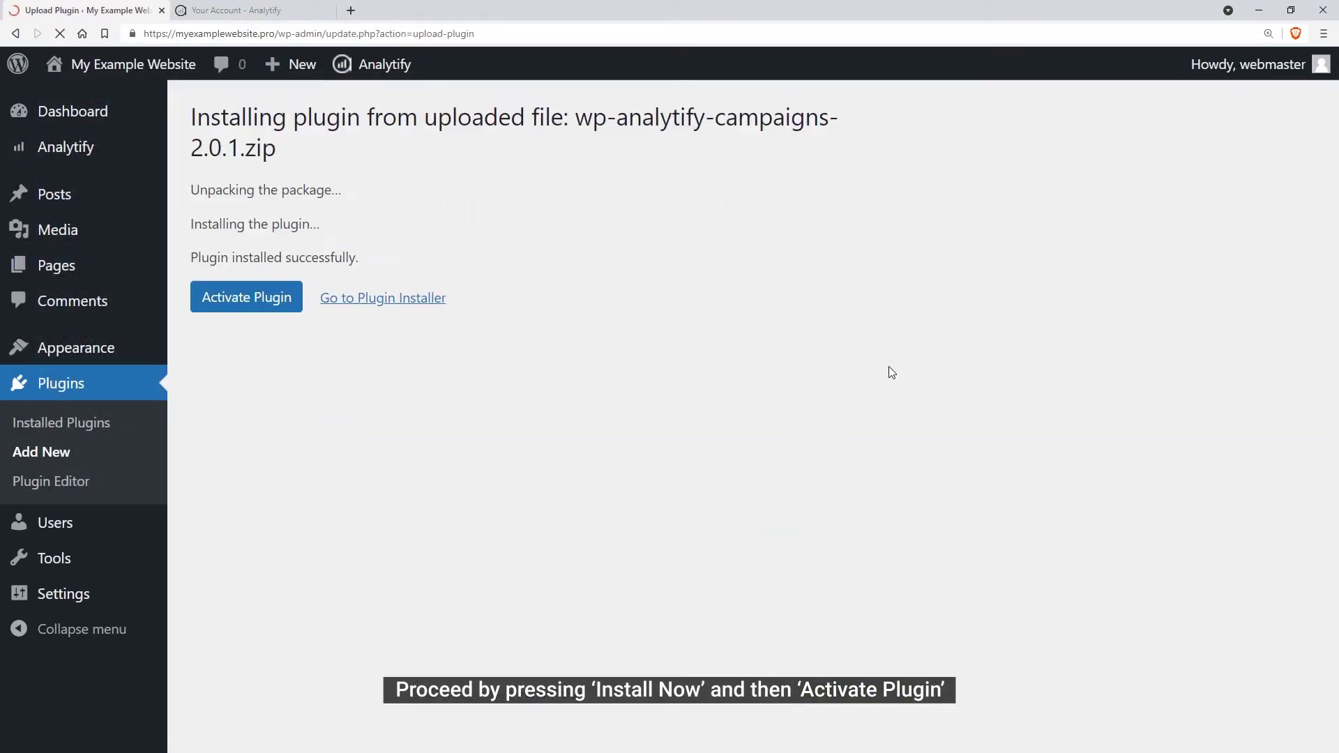
{"action": "left_click", "coordinate": [254, 309]}
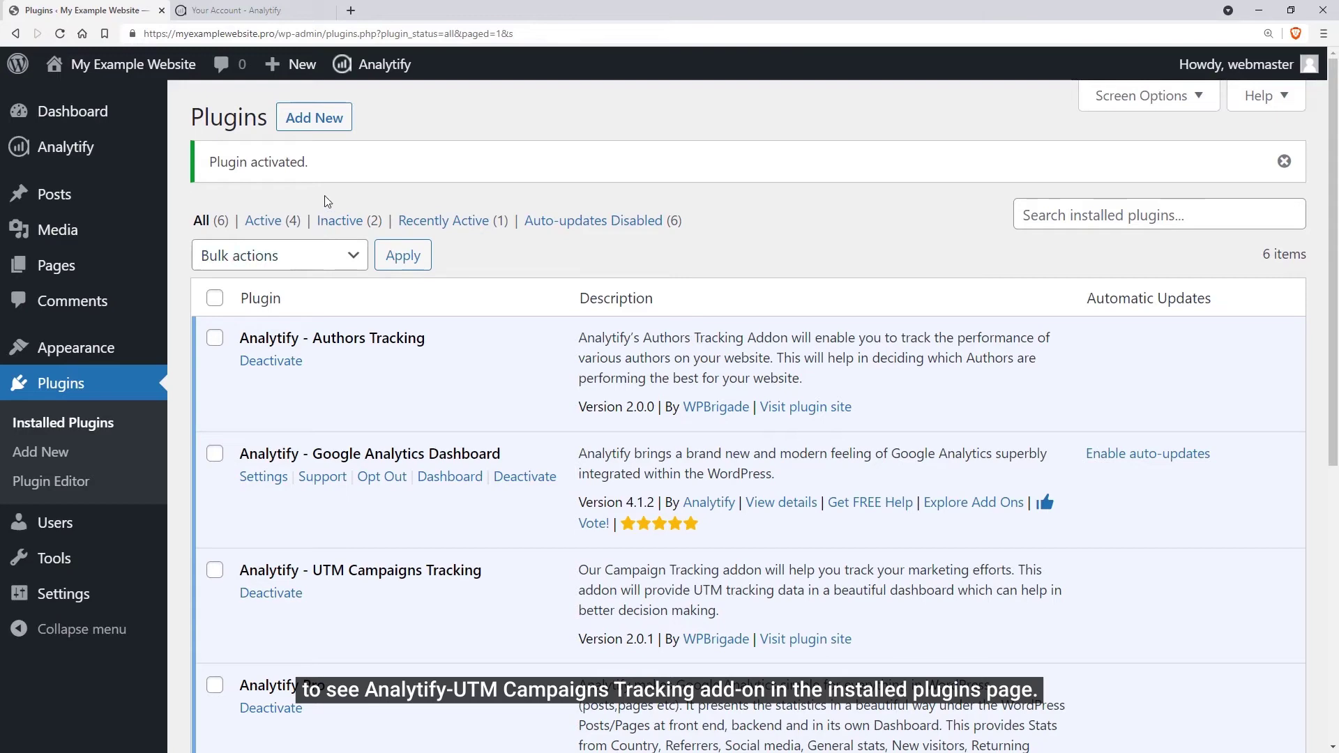
Step: Upload wp-analytify-email-2.0.2.zip, install it, and activate Email Notifications
{"action": "left_click", "coordinate": [328, 125]}
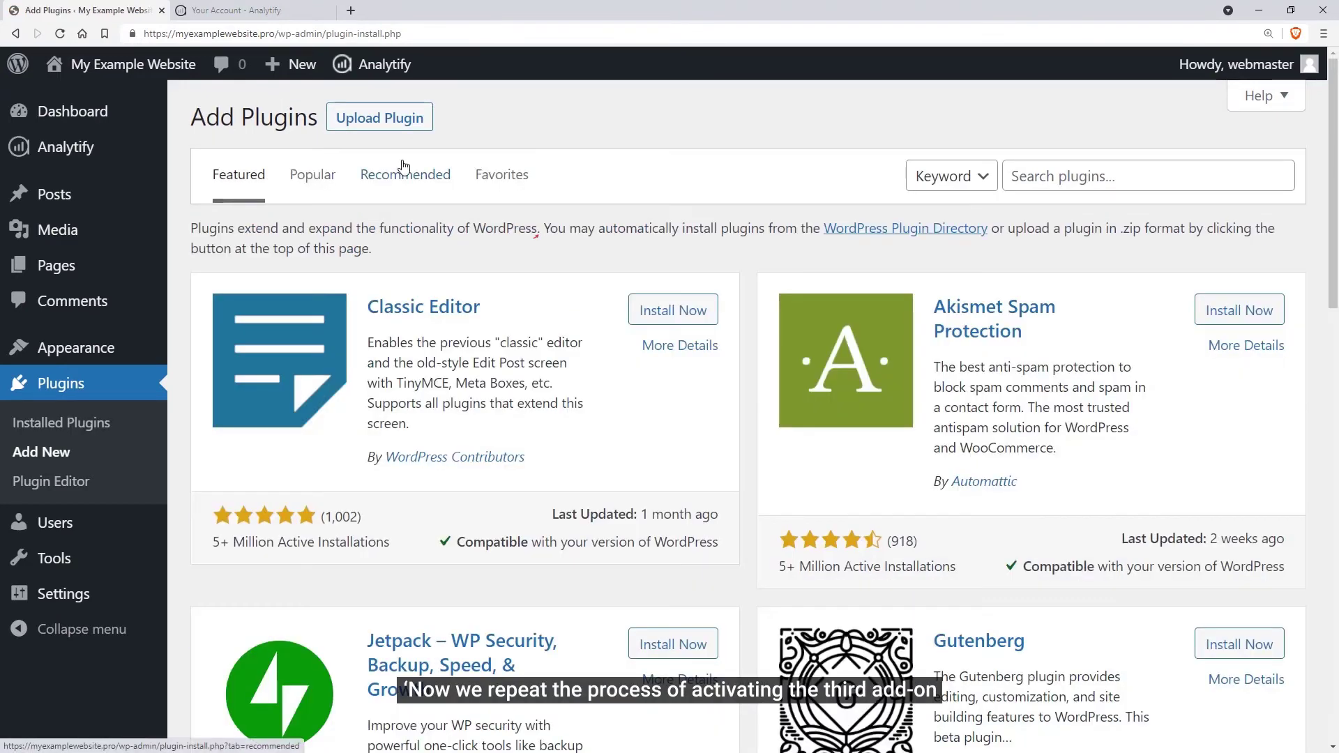
{"action": "left_click", "coordinate": [402, 134]}
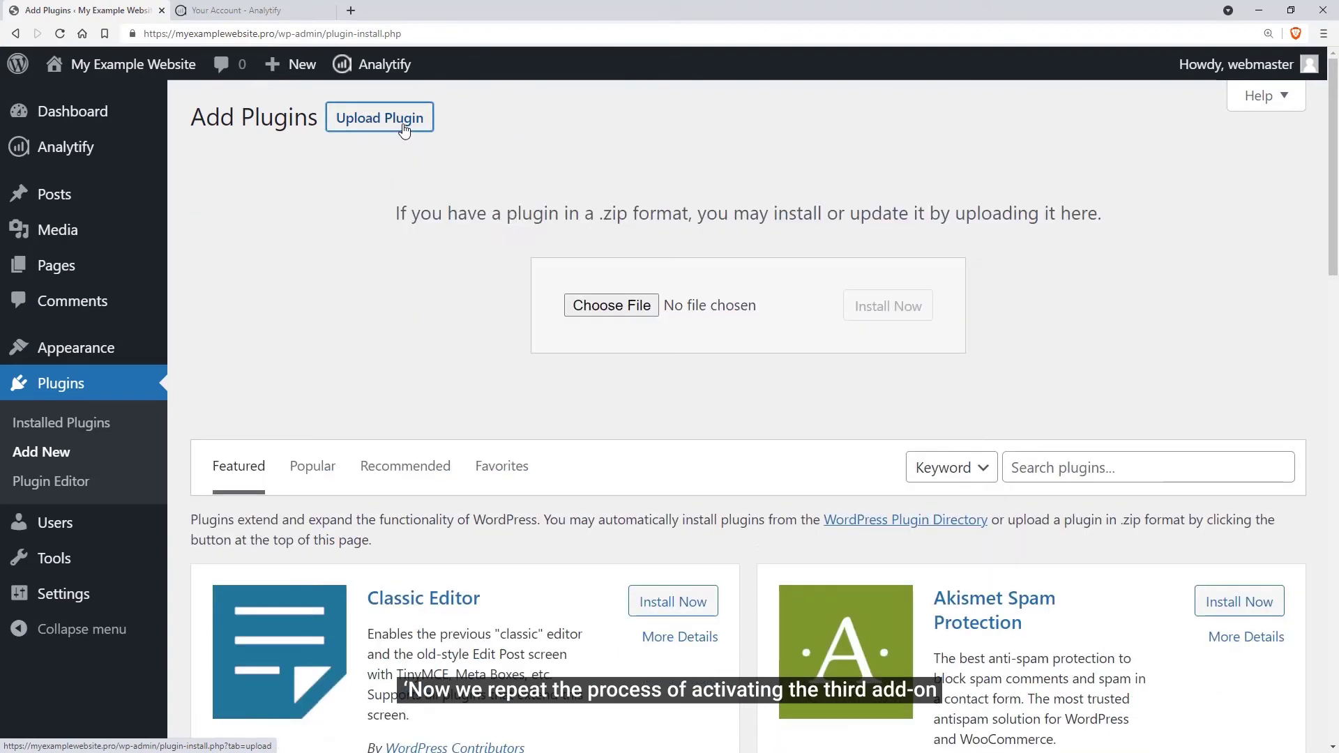
{"action": "left_click", "coordinate": [612, 306]}
{"action": "left_click", "coordinate": [457, 200]}
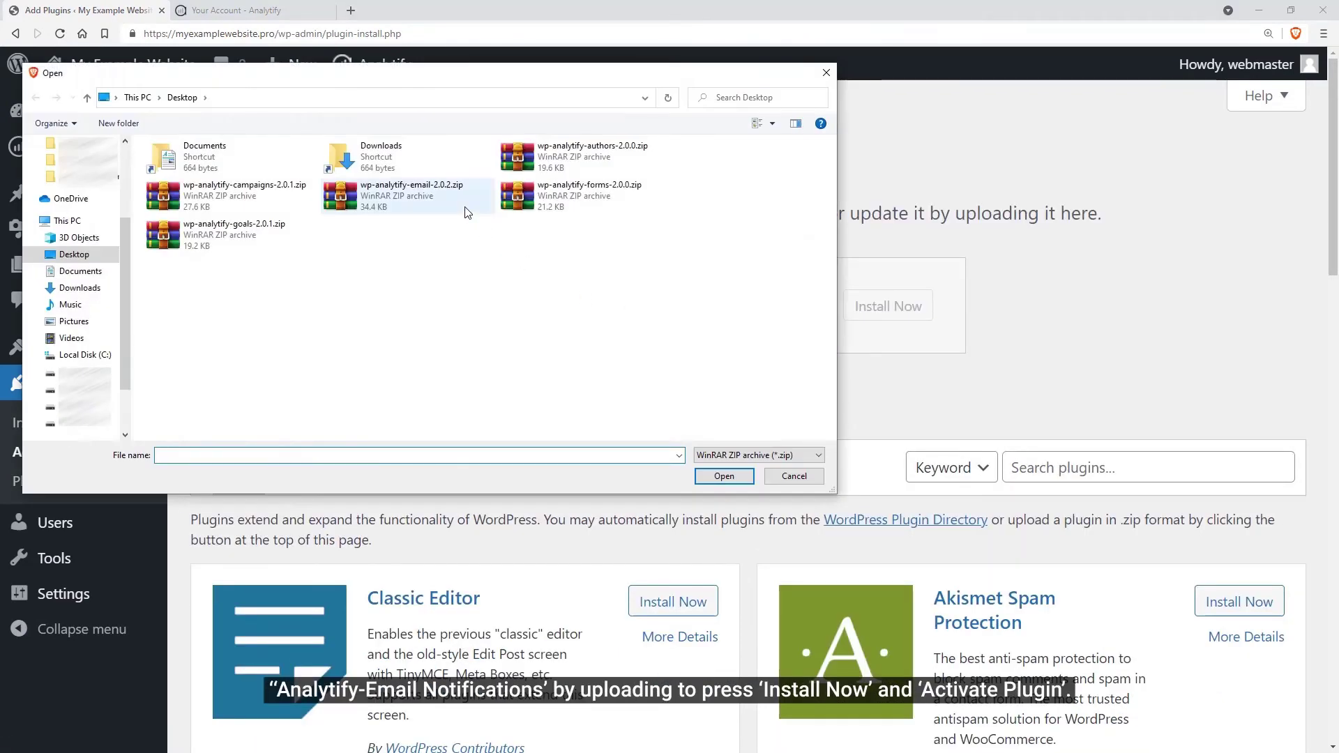
{"action": "left_click", "coordinate": [731, 478]}
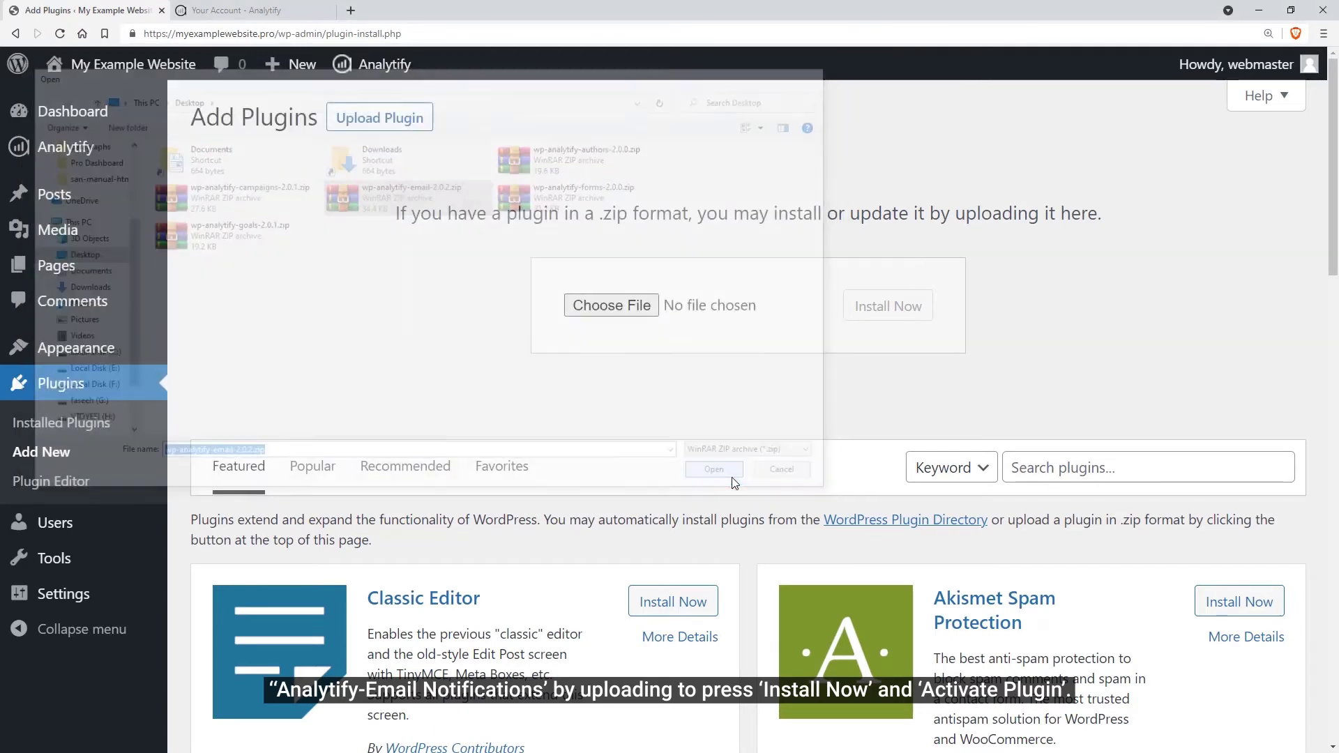
{"action": "left_click", "coordinate": [907, 313]}
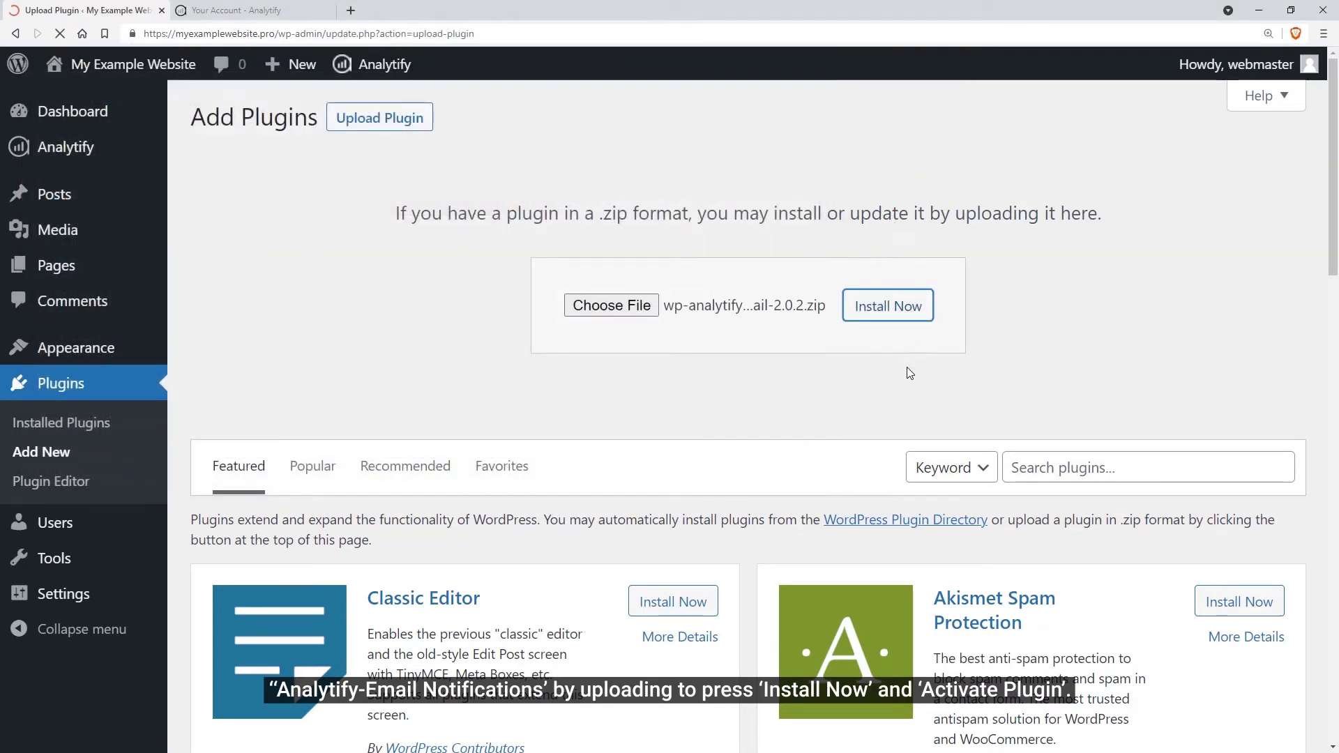
{"action": "left_click", "coordinate": [283, 304]}
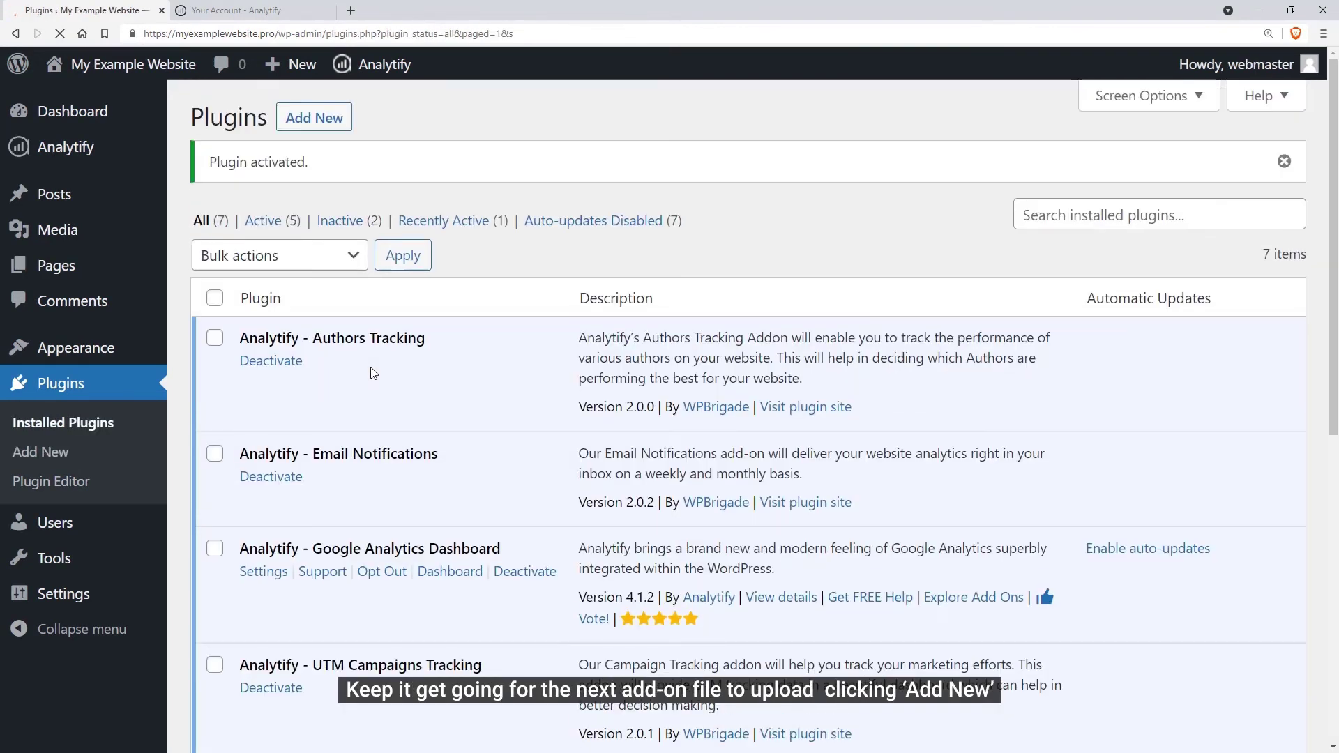
Step: Upload wp-analytify-forms-2.0.0.zip, install it, and activate Forms Tracking
{"action": "left_click", "coordinate": [299, 127]}
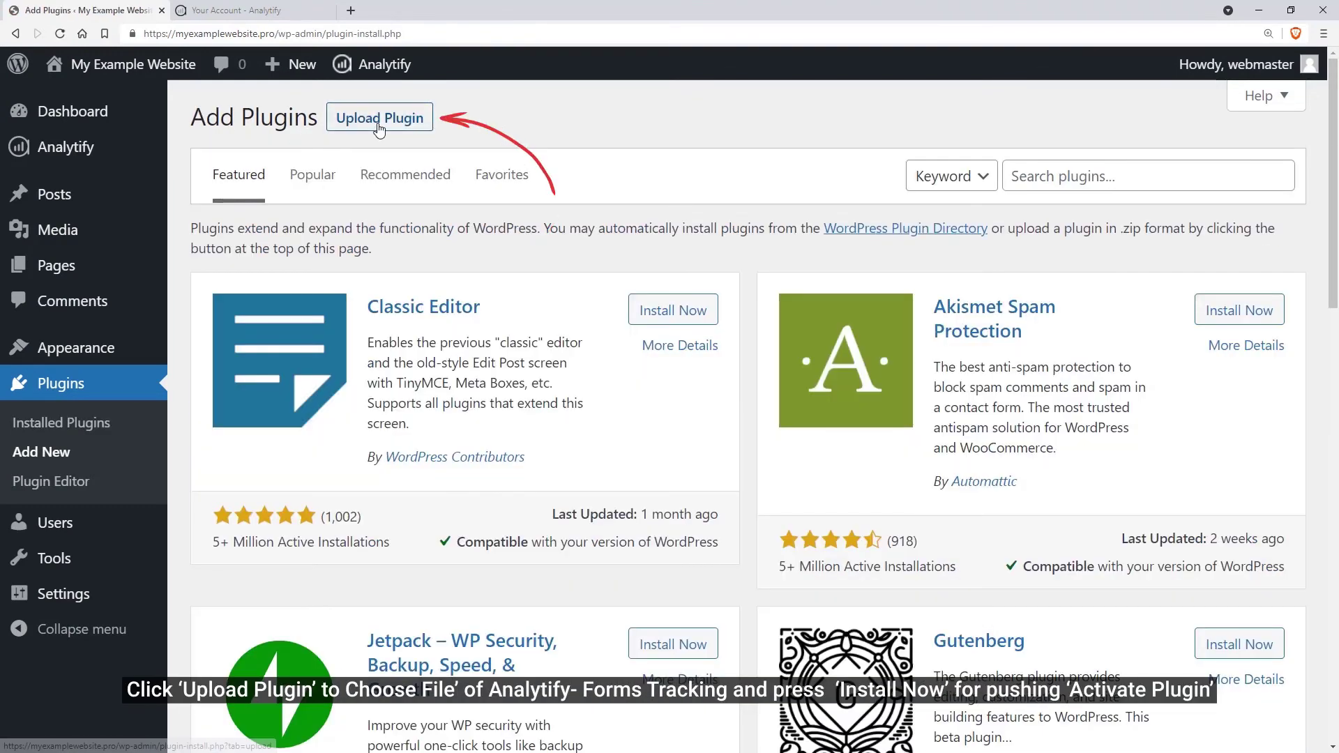
{"action": "left_click", "coordinate": [379, 118]}
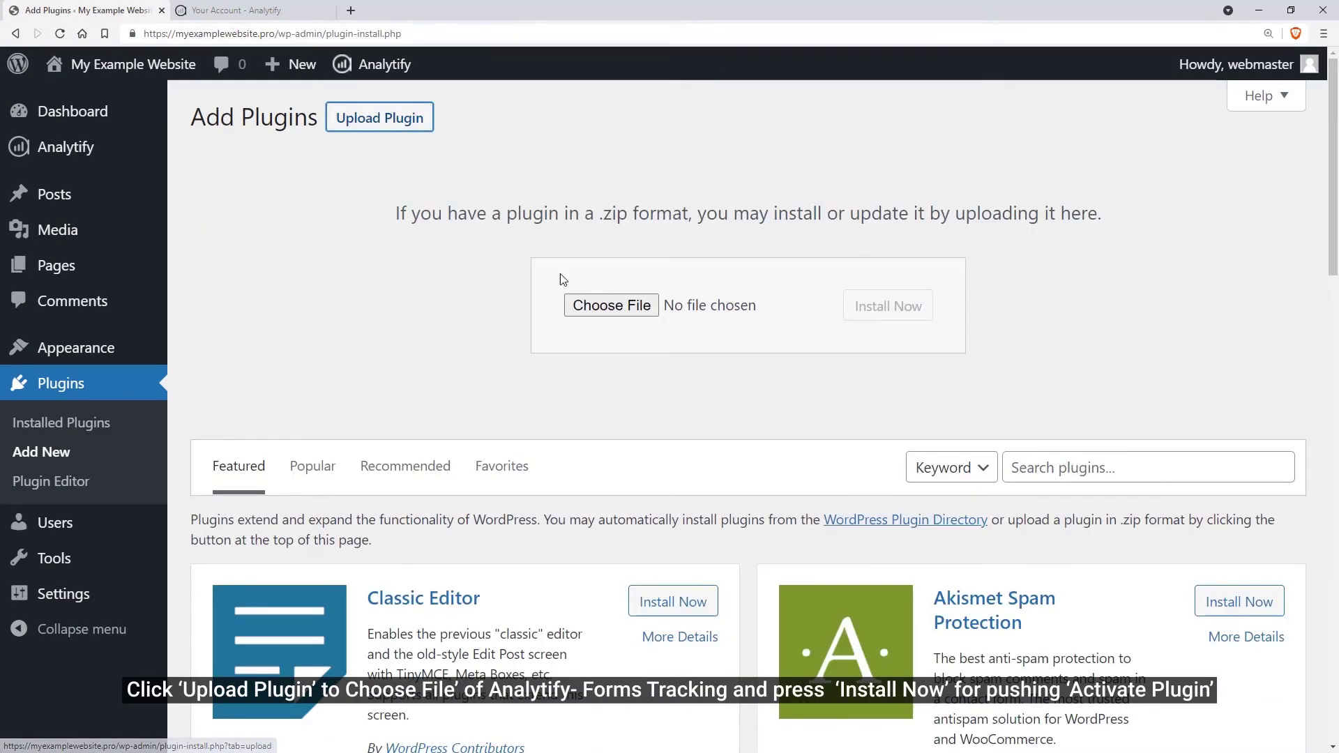
{"action": "left_click", "coordinate": [632, 308]}
{"action": "left_click", "coordinate": [619, 213]}
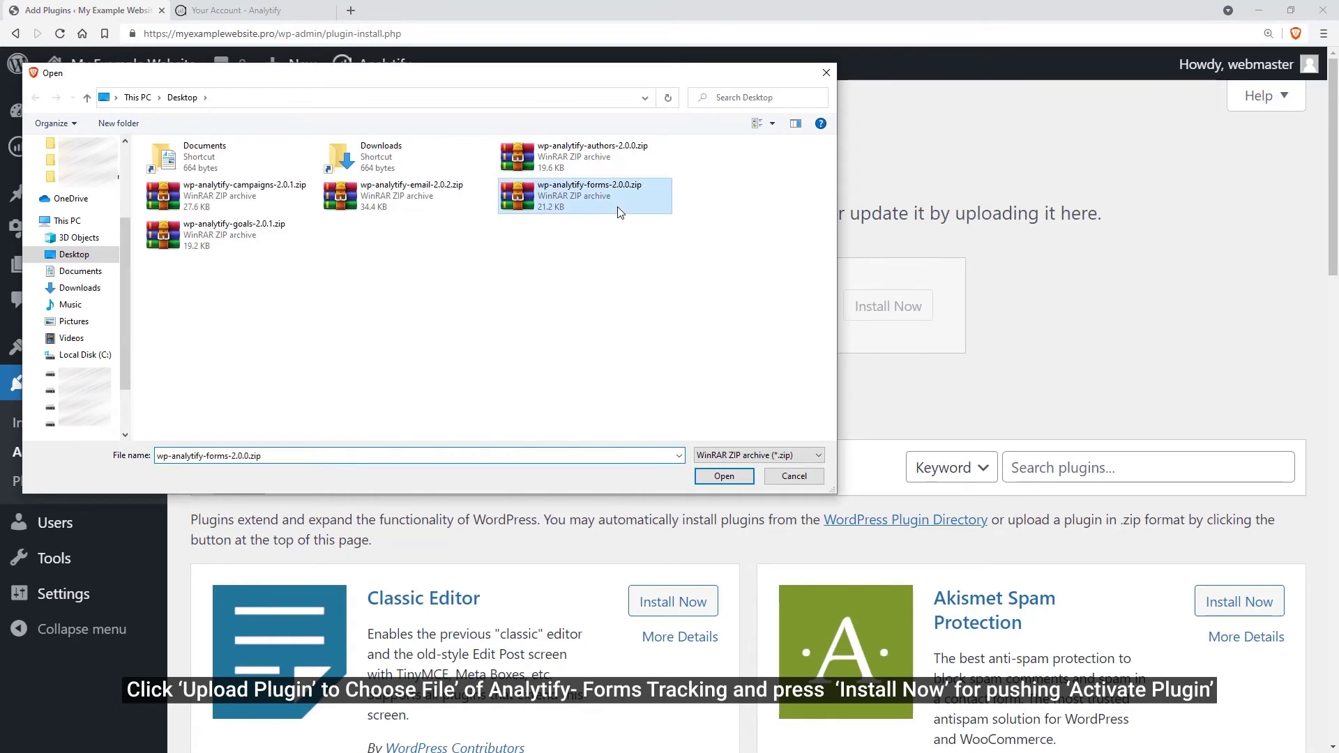
{"action": "left_click", "coordinate": [725, 475]}
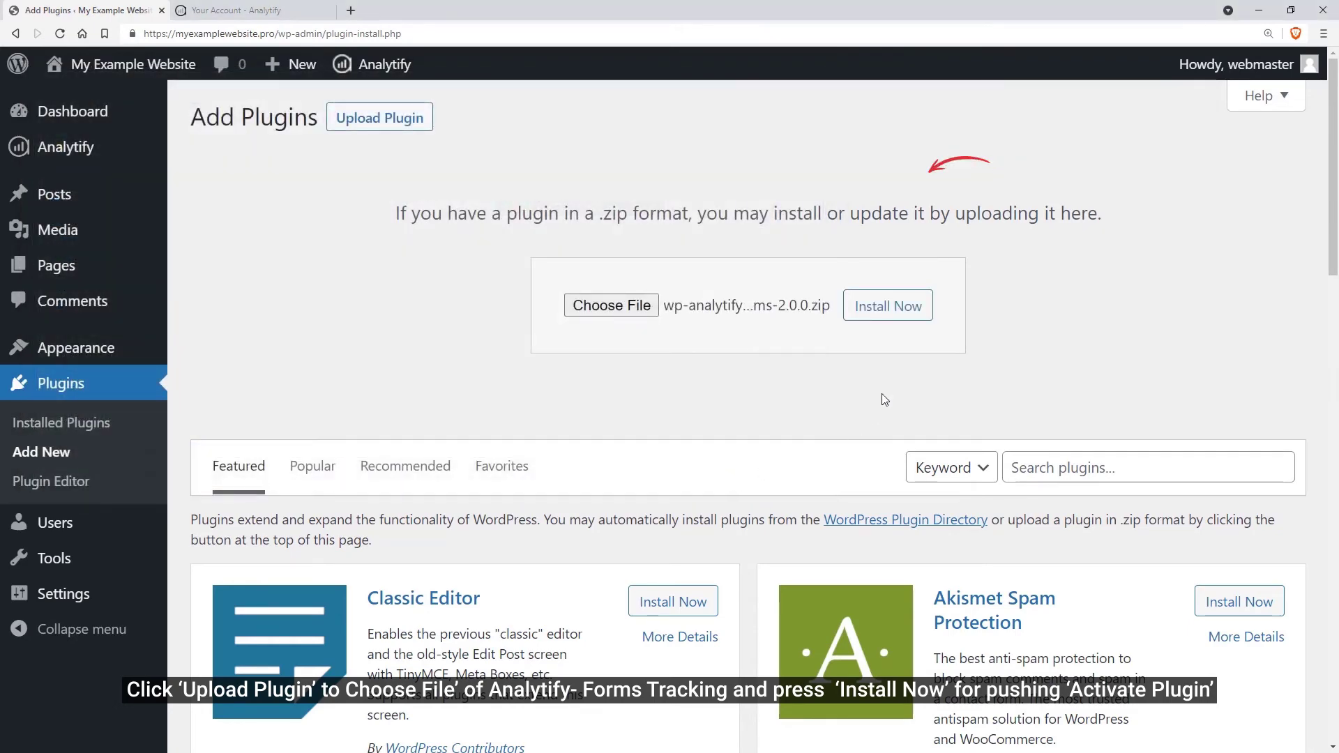
{"action": "left_click", "coordinate": [888, 314]}
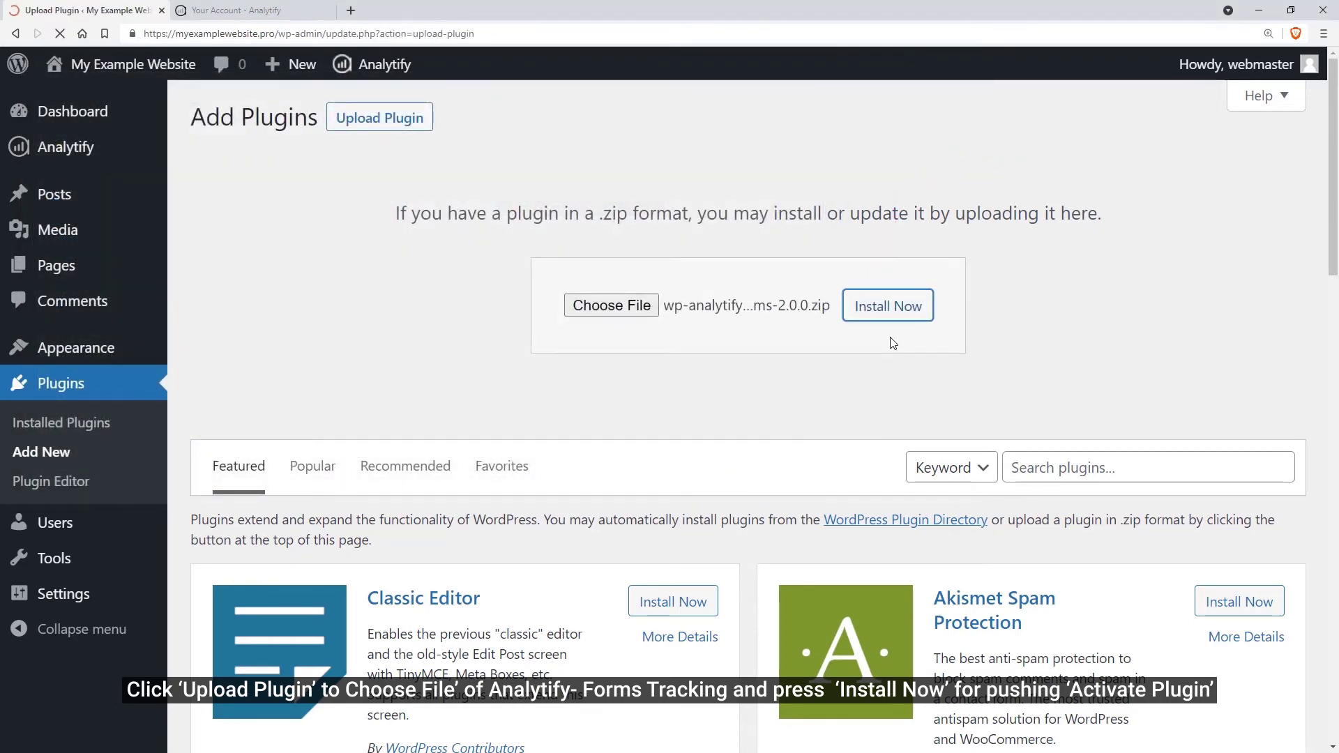
{"action": "left_click", "coordinate": [276, 301]}
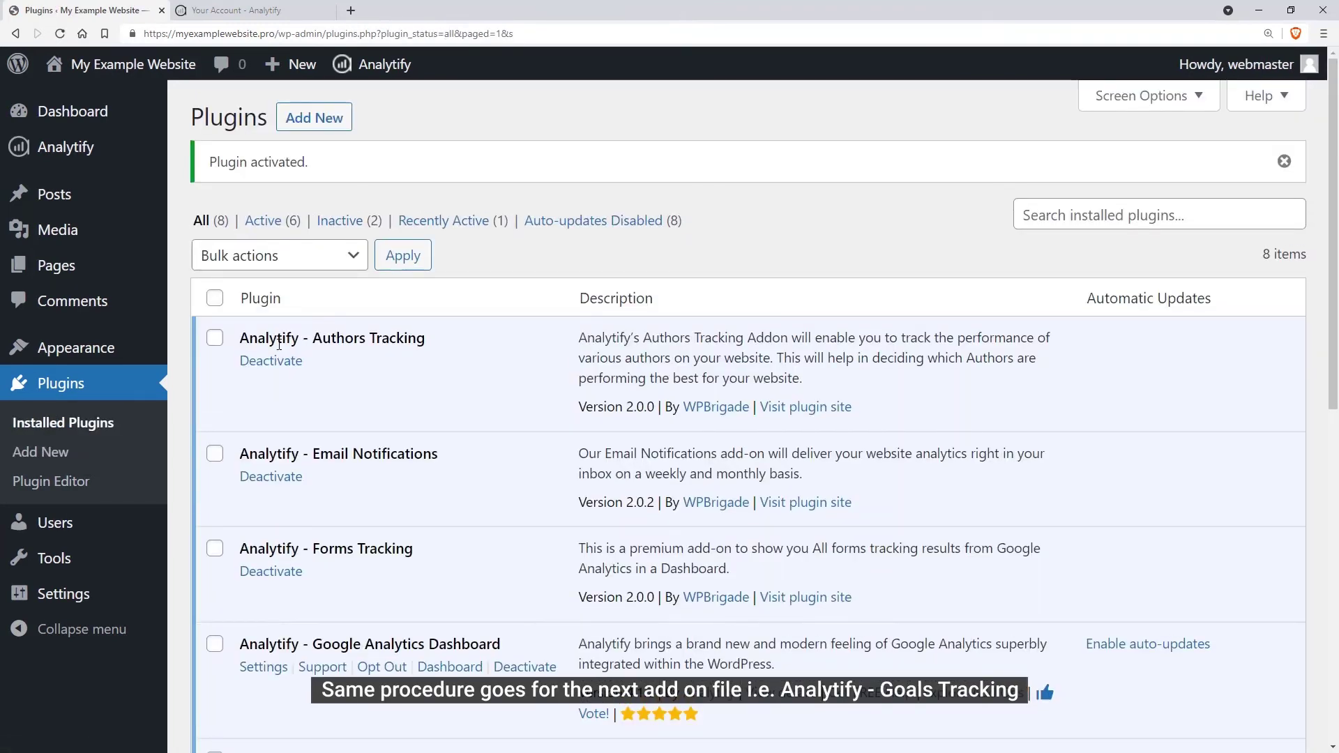
{"action": "left_click", "coordinate": [336, 129]}
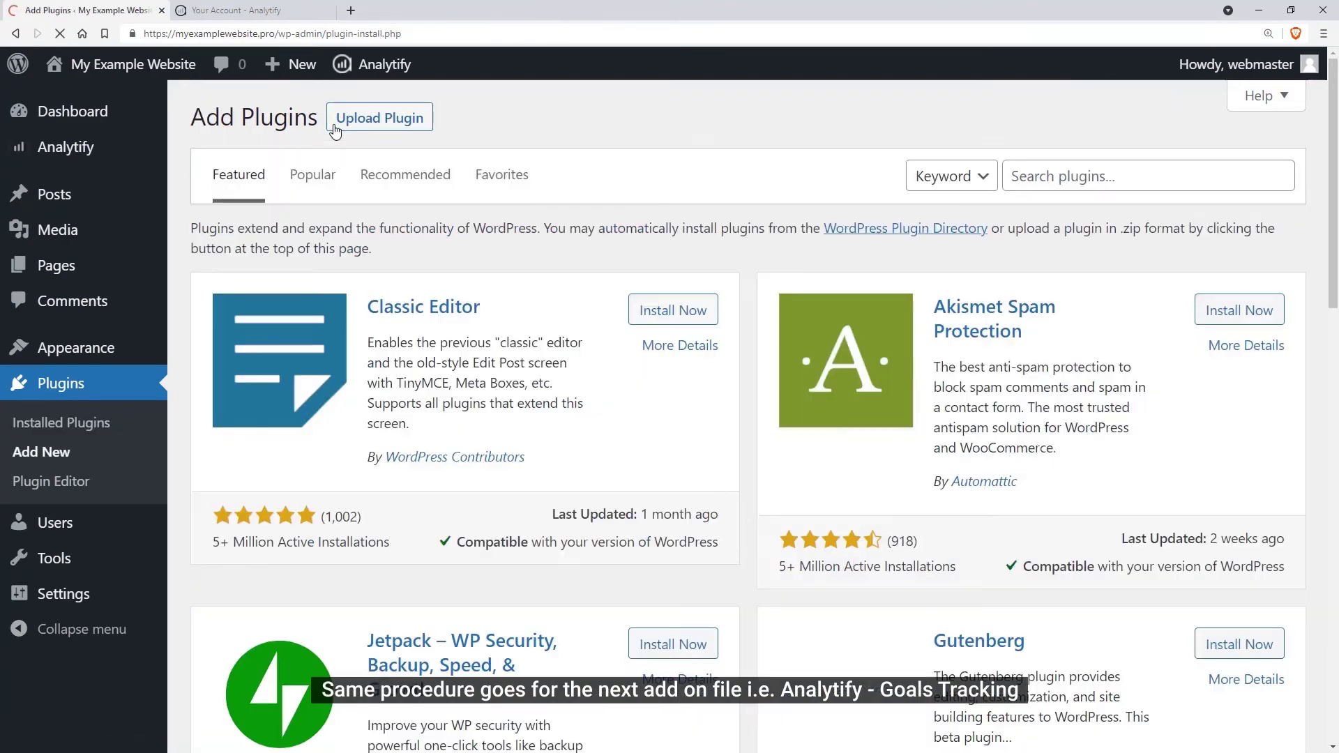
Step: Upload wp-analytify-goals-2.0.1.zip, install it, and activate Goals Tracking
{"action": "left_click", "coordinate": [381, 131]}
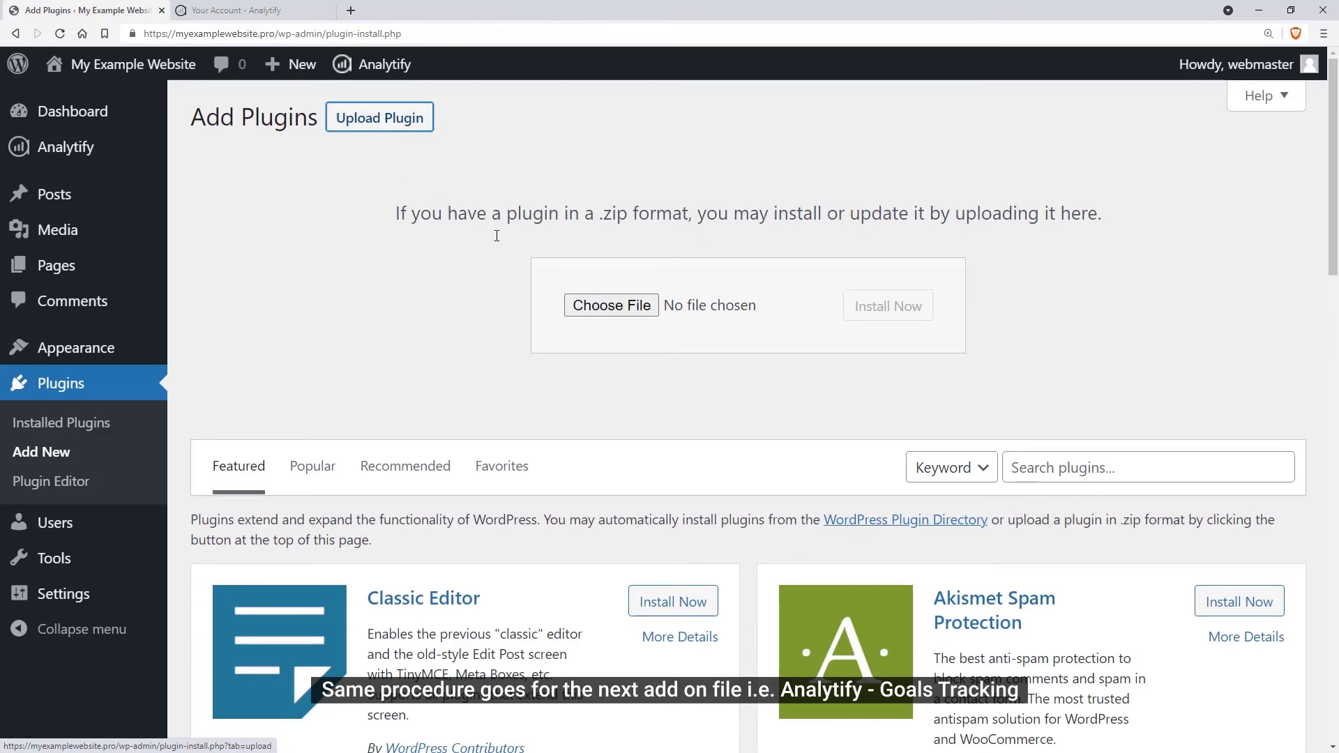
{"action": "left_click", "coordinate": [638, 312]}
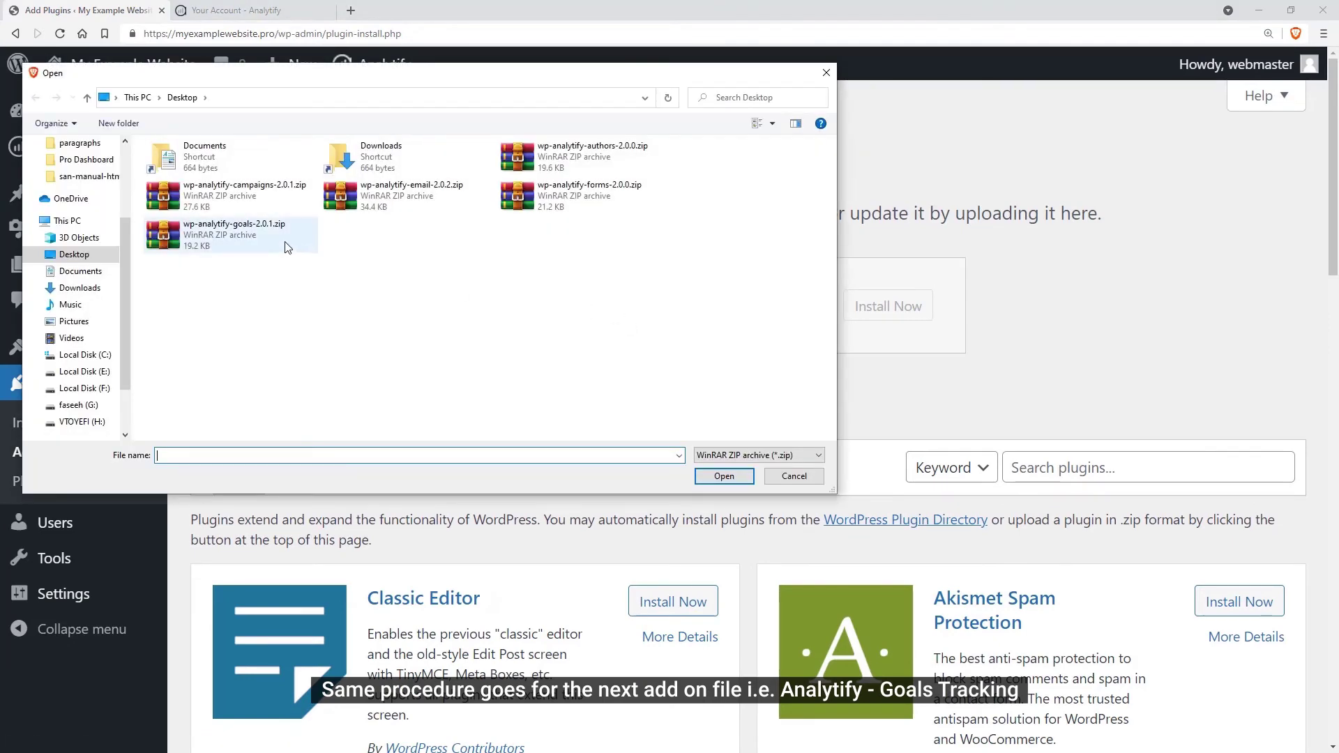
{"action": "left_click", "coordinate": [286, 248]}
{"action": "left_click", "coordinate": [724, 476]}
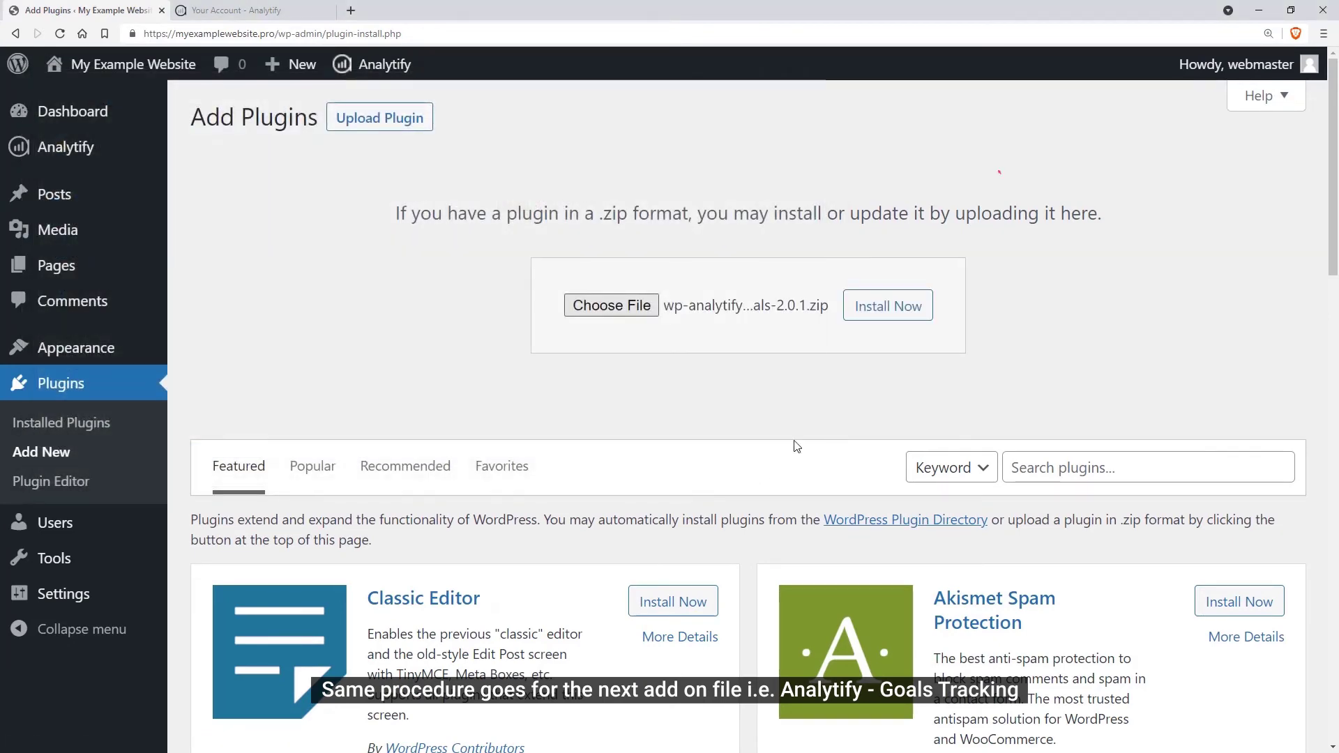
{"action": "left_click", "coordinate": [893, 320]}
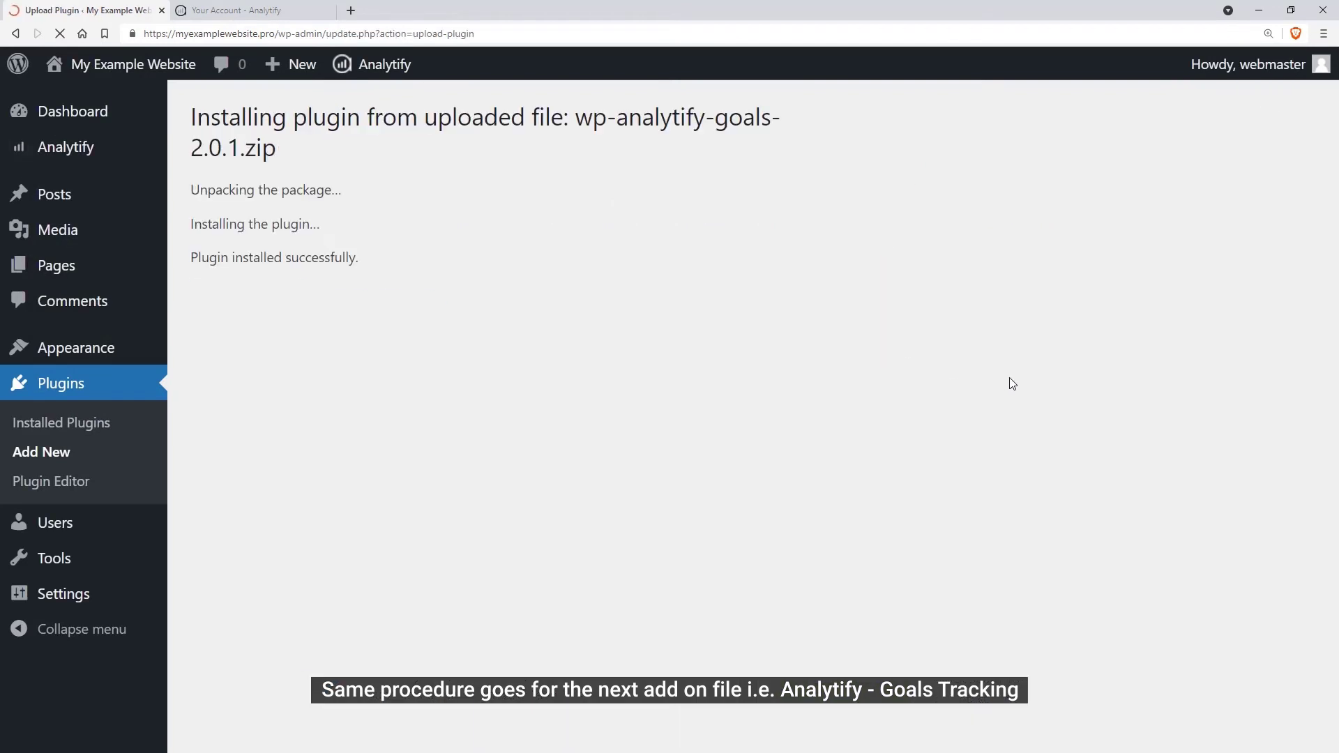
{"action": "left_click", "coordinate": [272, 314]}
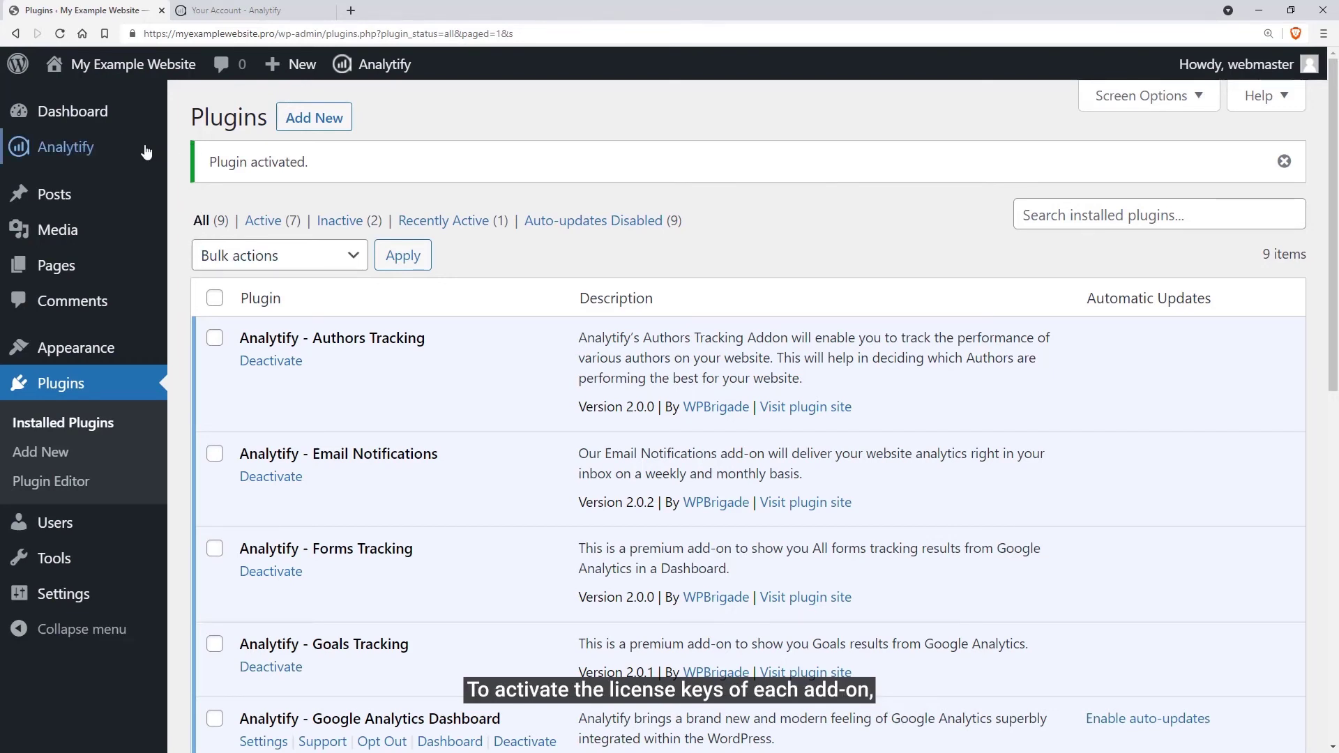
{"action": "mouse_move", "coordinate": [64, 148]}
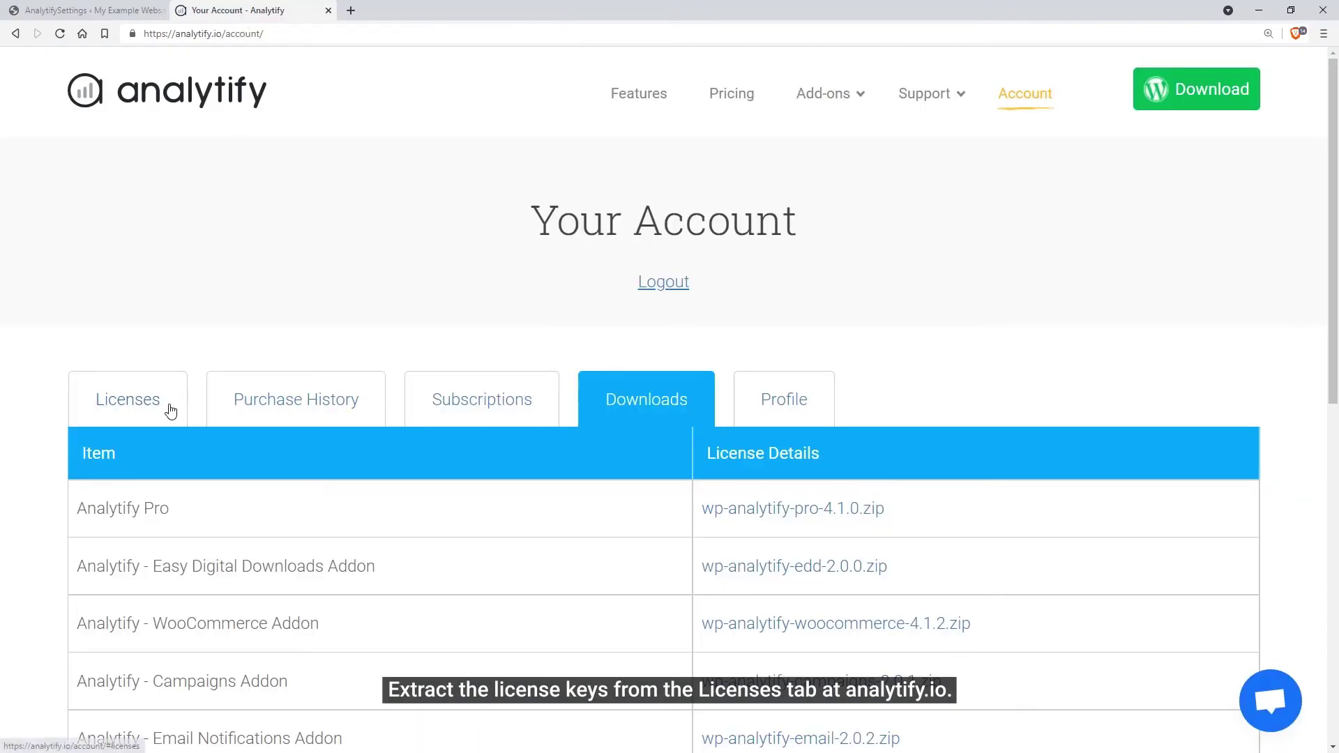
Step: Copy the Campaigns Addon license key from the analytify.io license keys list
{"action": "left_click", "coordinate": [167, 408]}
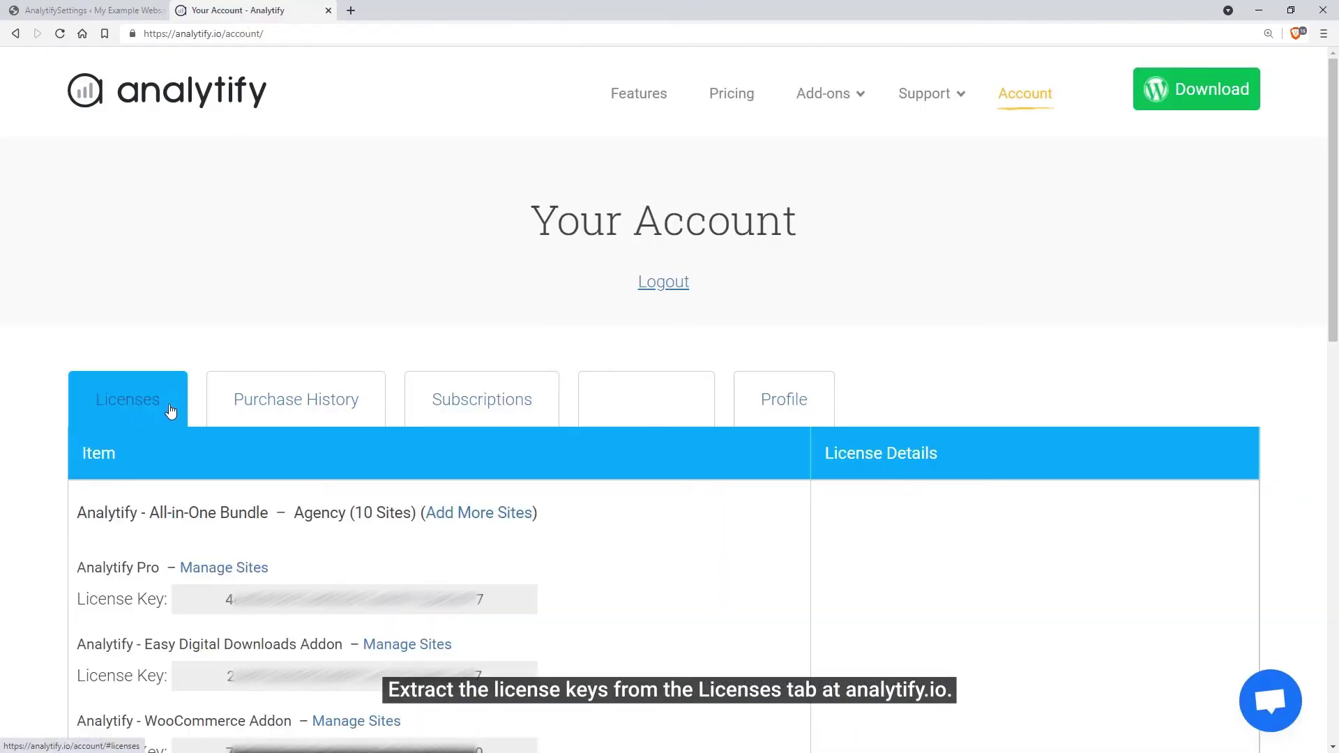
{"action": "scroll", "coordinate": [55, 472], "scroll_direction": "down", "scroll_amount": 2}
{"action": "scroll", "coordinate": [55, 472], "scroll_direction": "down", "scroll_amount": 3}
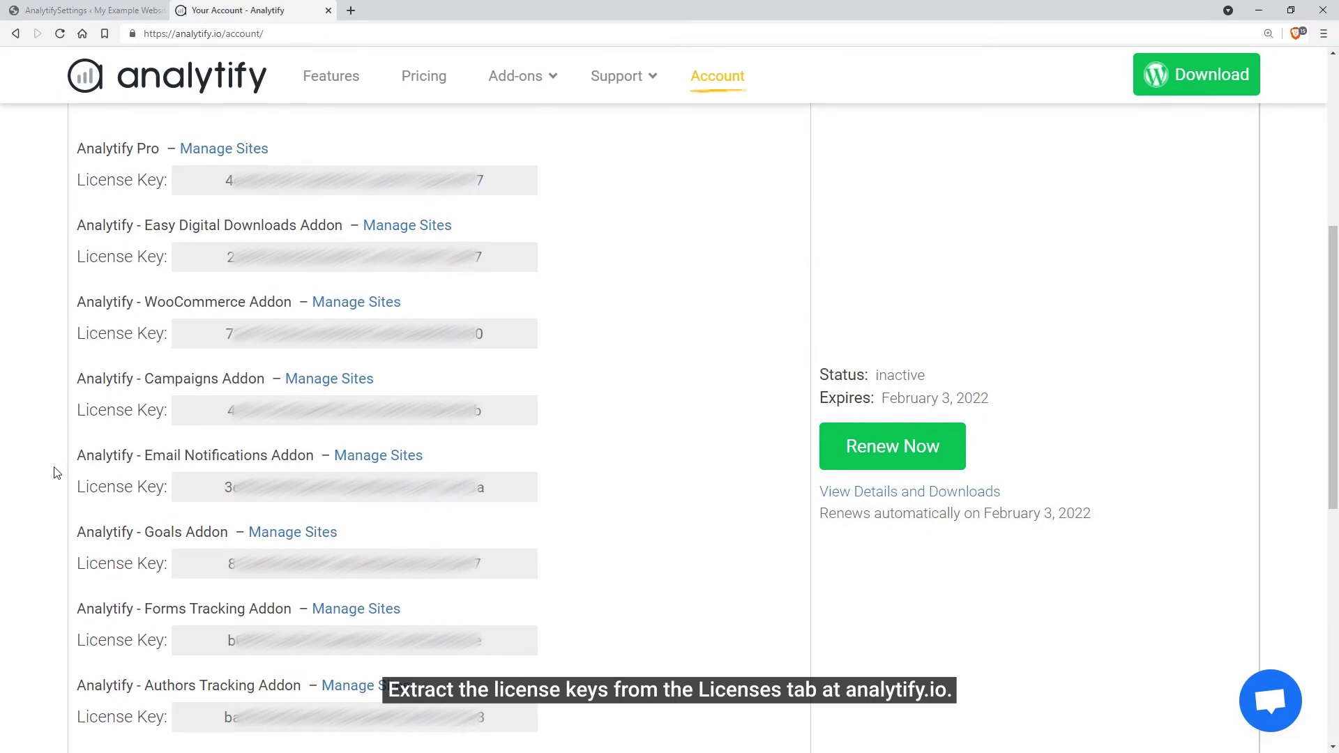
{"action": "double_click", "coordinate": [528, 344]}
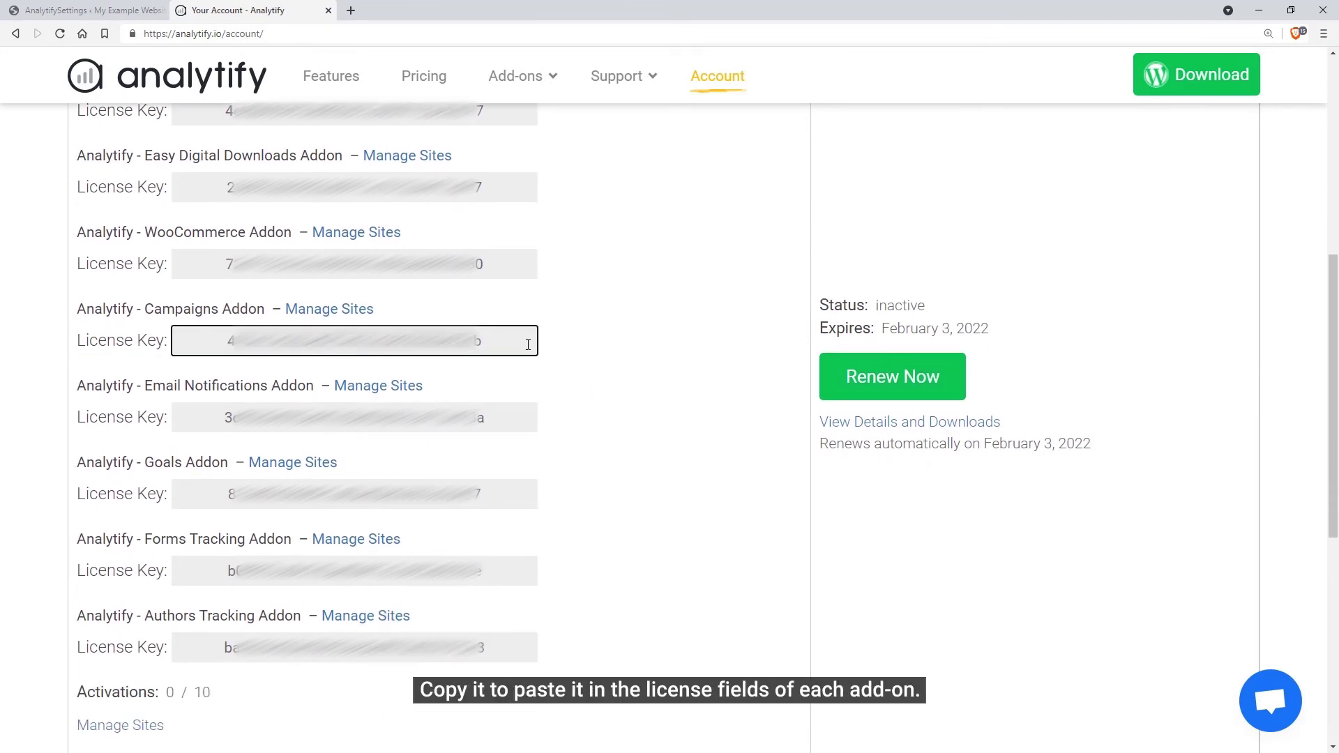
{"action": "right_click", "coordinate": [528, 344]}
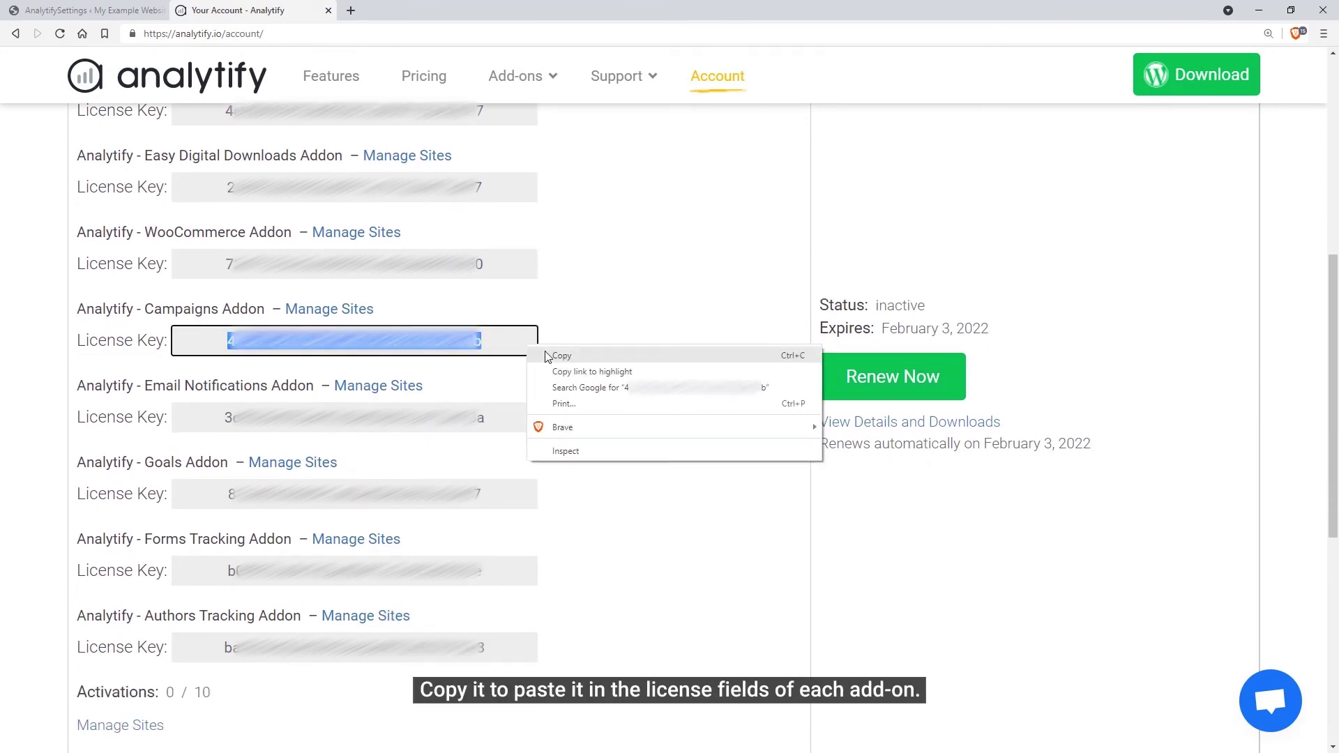
{"action": "left_click", "coordinate": [545, 358]}
Step: Paste the Campaigns key into the Campaigns Tracking field and activate that license
{"action": "left_click", "coordinate": [120, 12]}
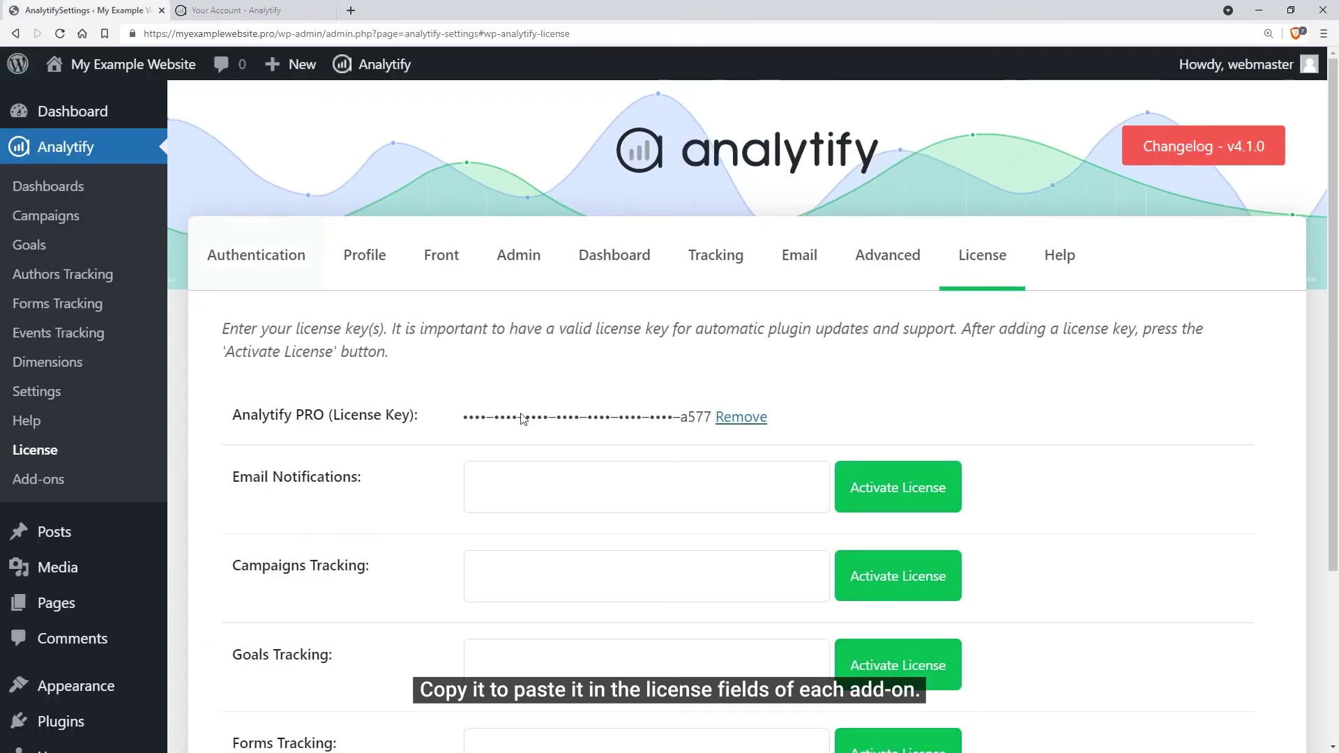
{"action": "scroll", "coordinate": [447, 433], "scroll_direction": "down", "scroll_amount": 2}
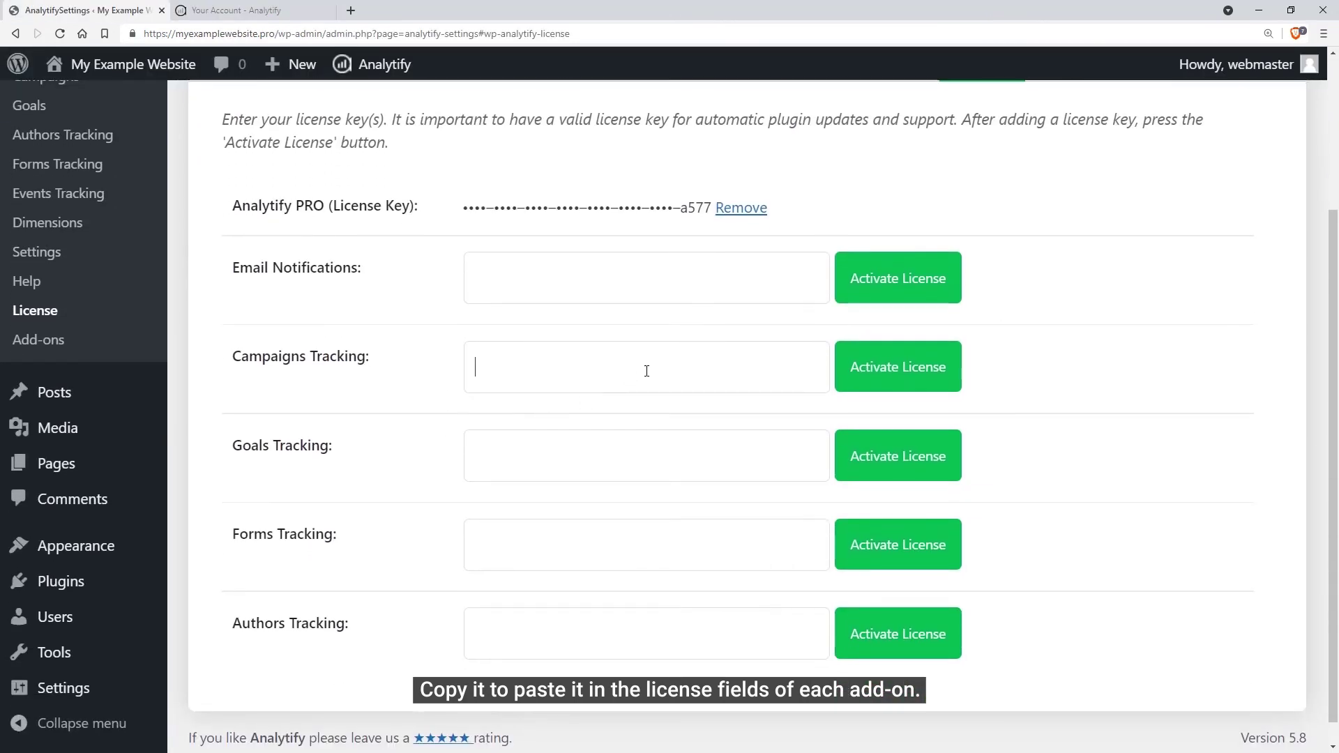
{"action": "right_click", "coordinate": [695, 369]}
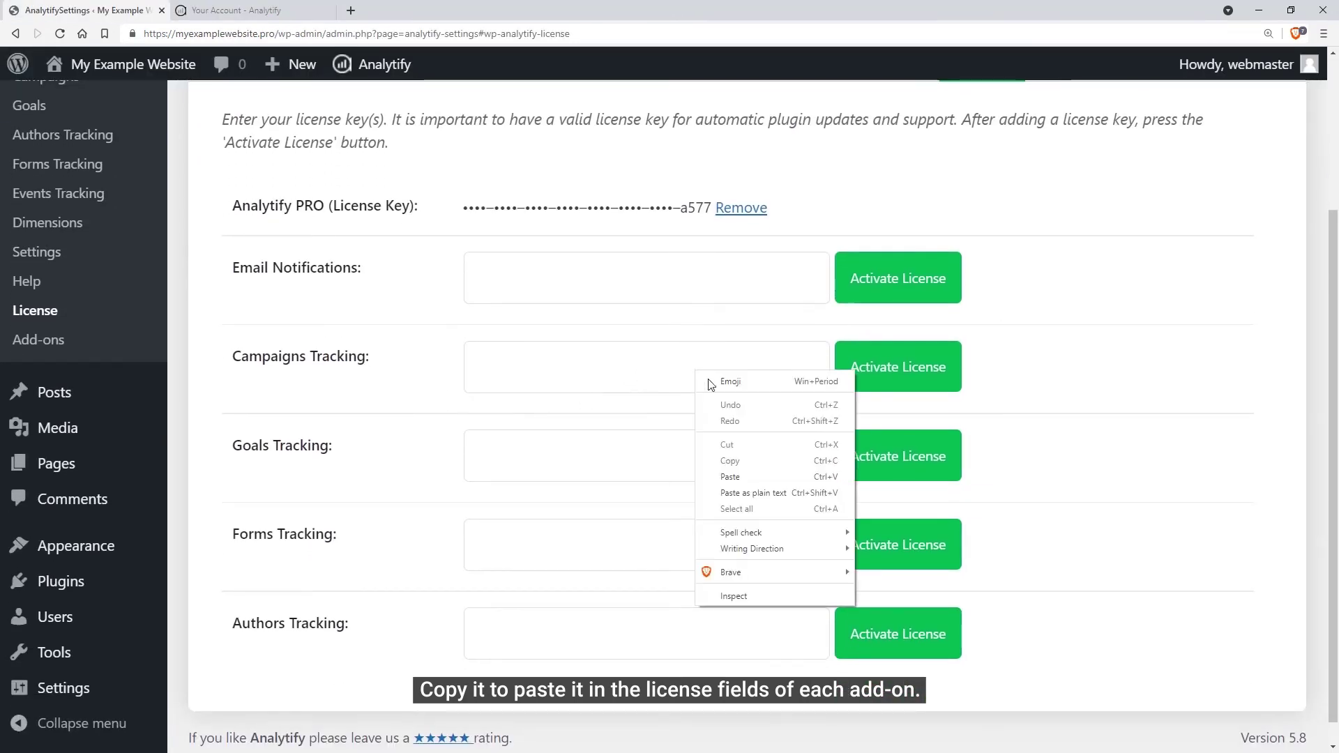
{"action": "left_click", "coordinate": [767, 478]}
{"action": "left_click", "coordinate": [904, 378]}
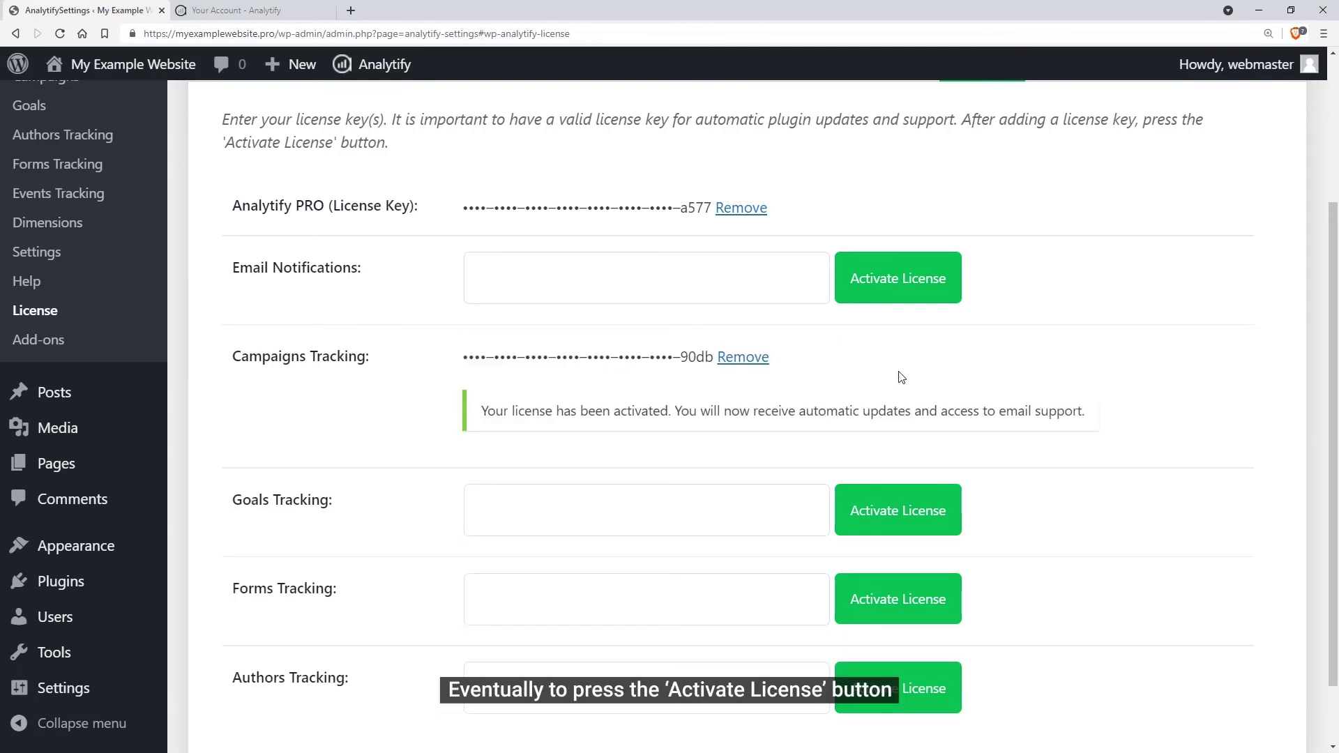
{"action": "left_click", "coordinate": [241, 10]}
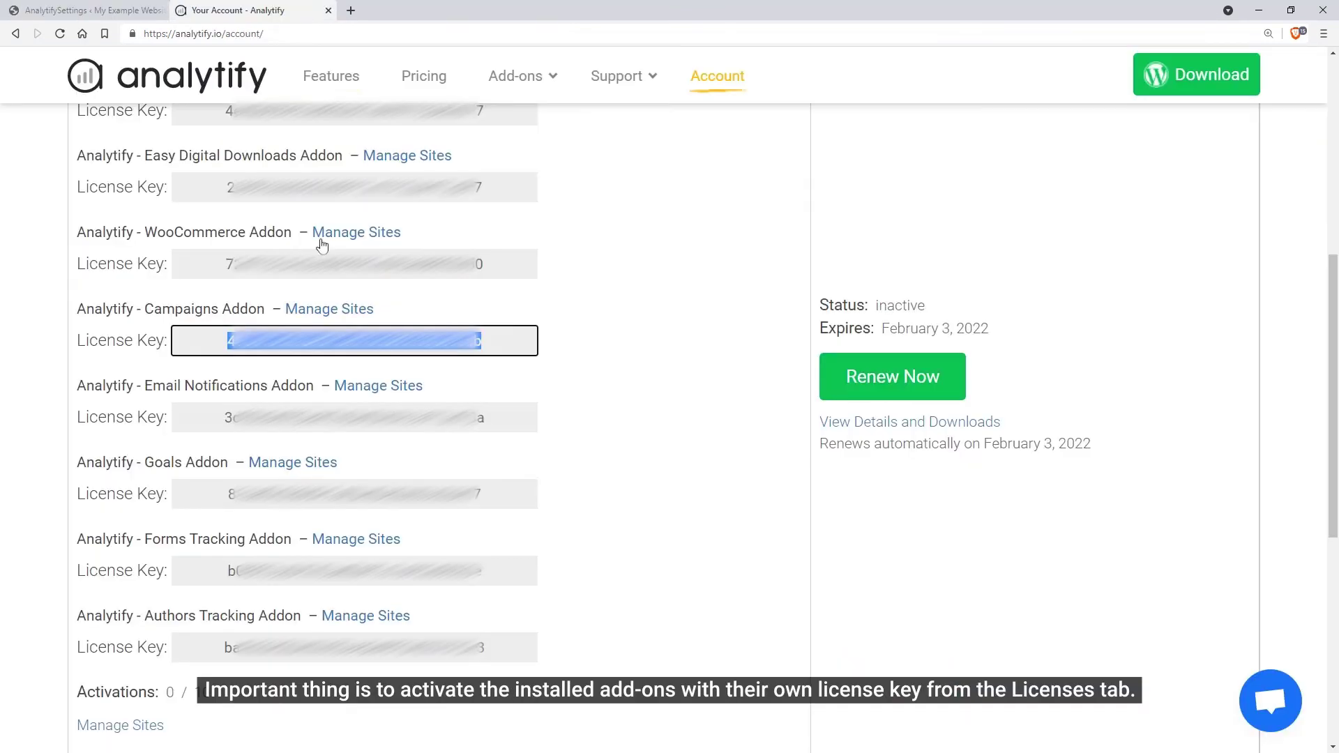
Step: Copy the Email Notifications Addon license key on analytify.io
{"action": "left_click", "coordinate": [533, 421]}
{"action": "right_click", "coordinate": [533, 422]}
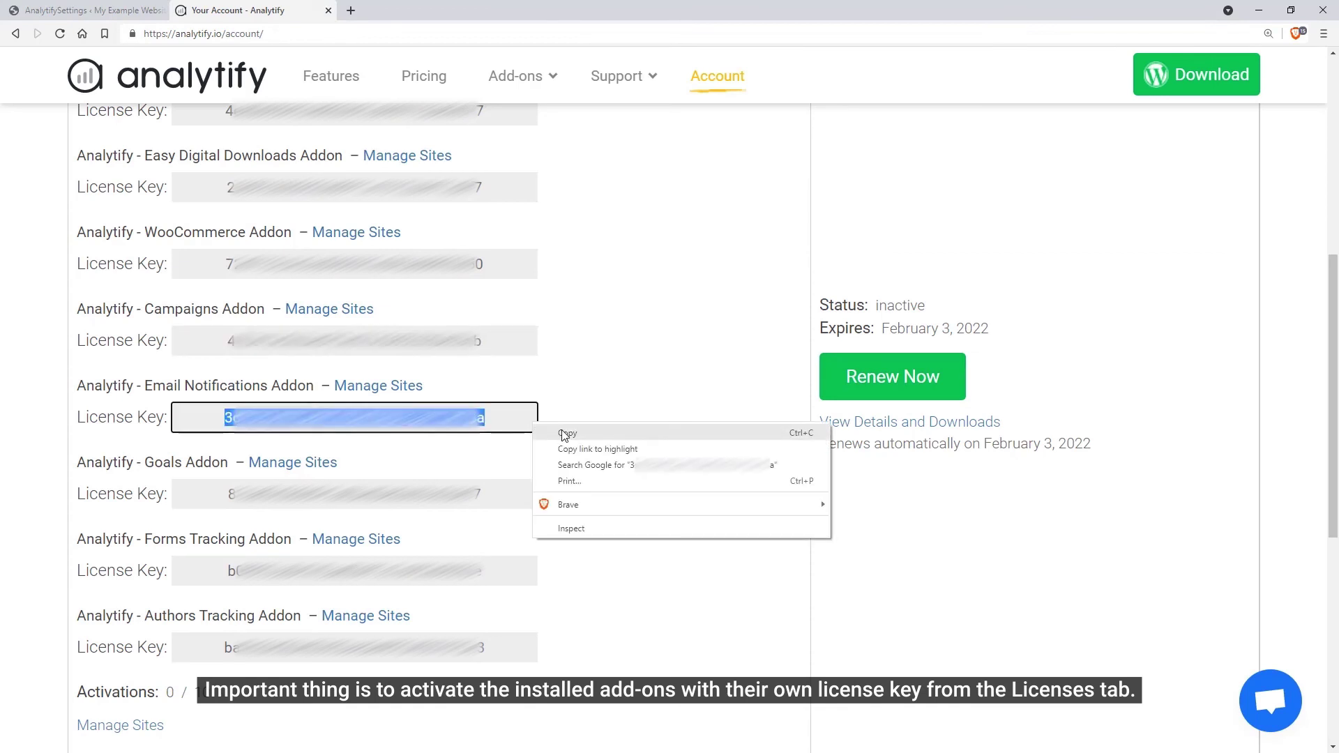
{"action": "left_click", "coordinate": [565, 434]}
Step: Paste the key into the Email Notifications field and activate that license
{"action": "left_click", "coordinate": [150, 6]}
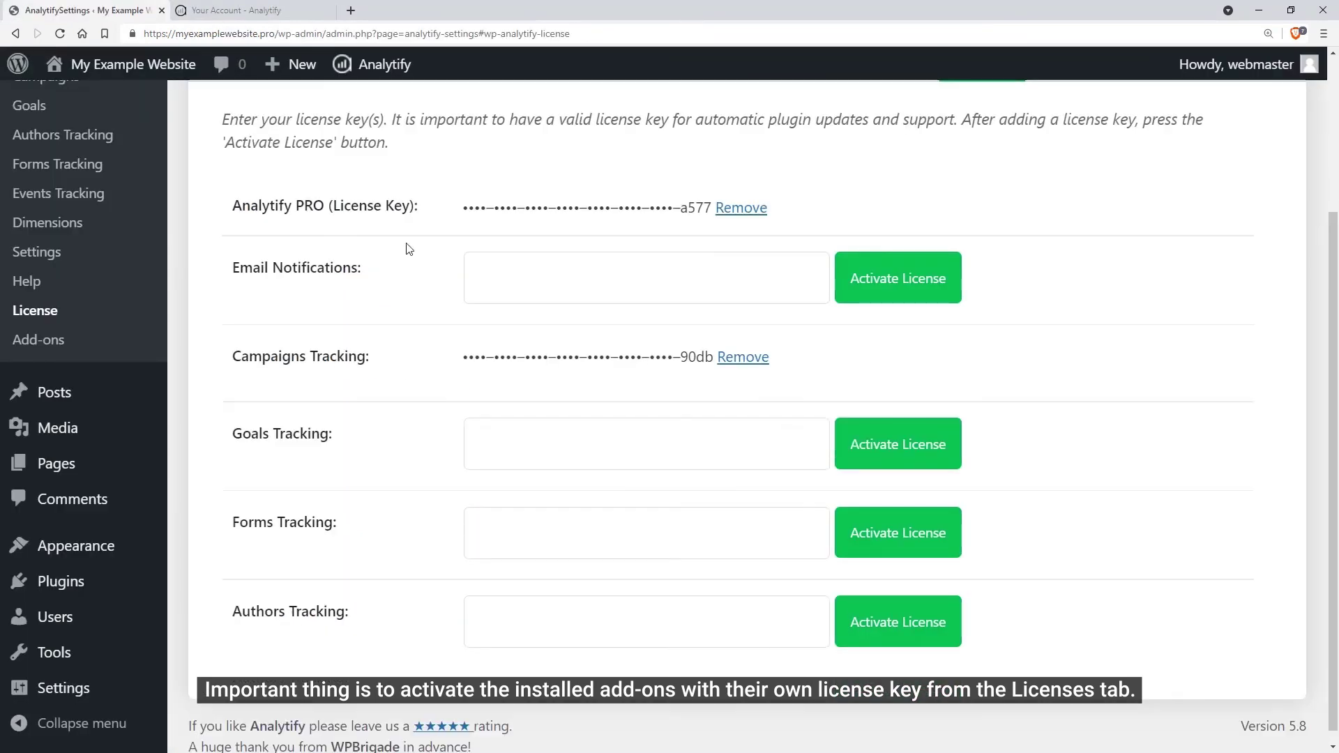
{"action": "right_click", "coordinate": [615, 286]}
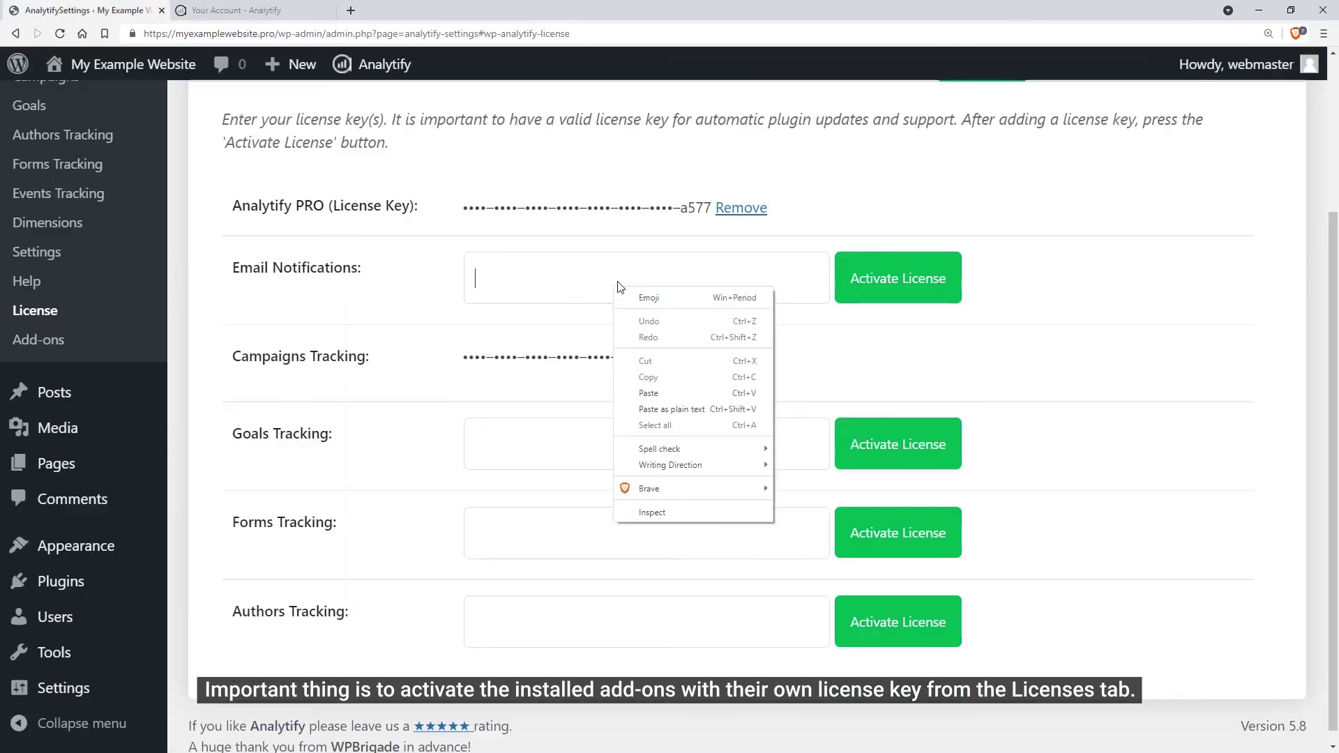
{"action": "left_click", "coordinate": [686, 392]}
{"action": "left_click", "coordinate": [902, 297]}
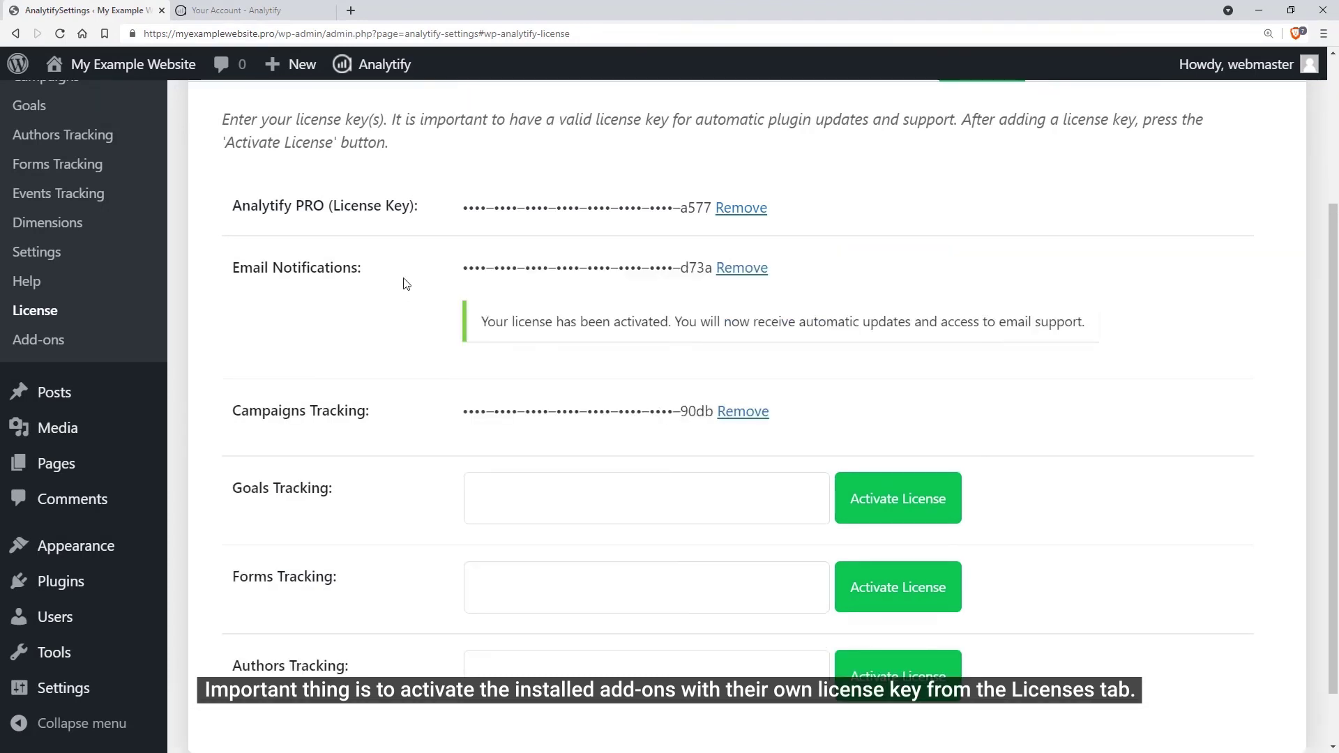
{"action": "left_click", "coordinate": [243, 10]}
Step: Copy the Forms Tracking Addon key, paste it into Forms Tracking, and activate it
{"action": "right_click", "coordinate": [542, 509]}
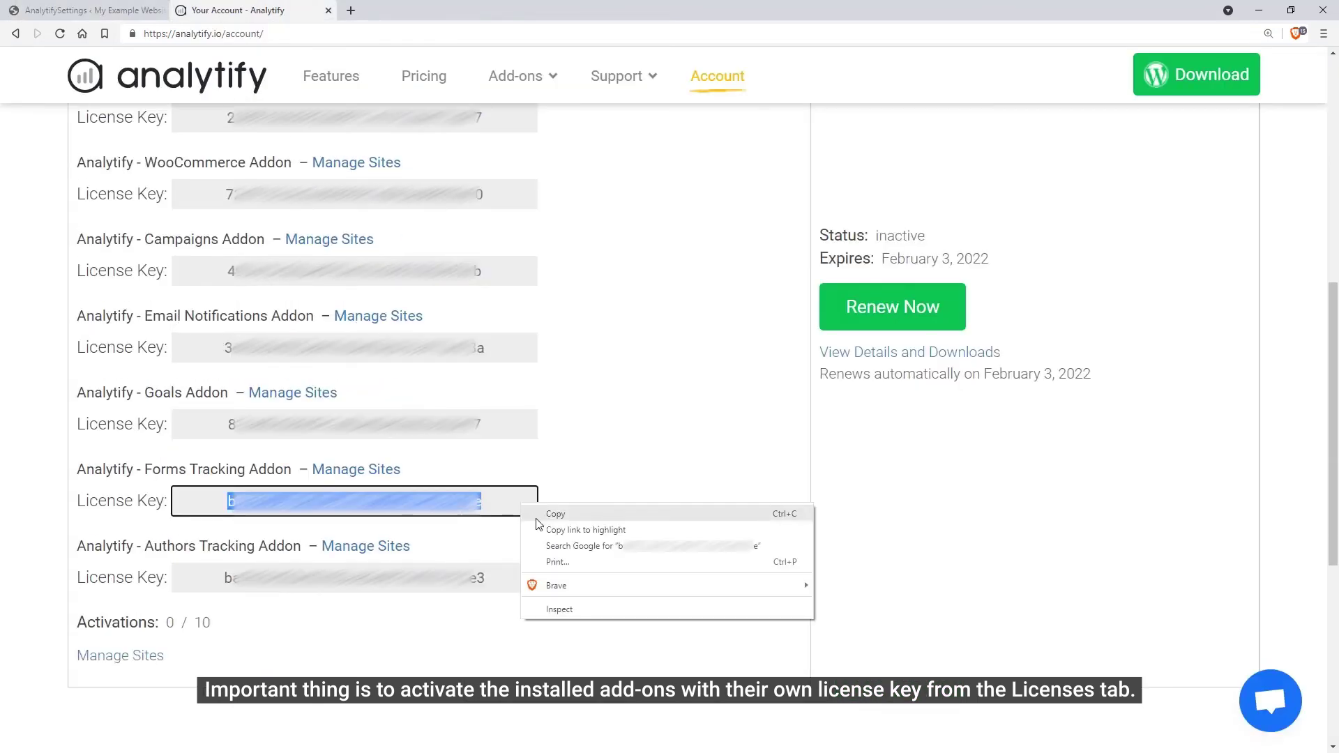
{"action": "left_click", "coordinate": [548, 516]}
{"action": "key", "text": "ctrl+shift+Tab"}
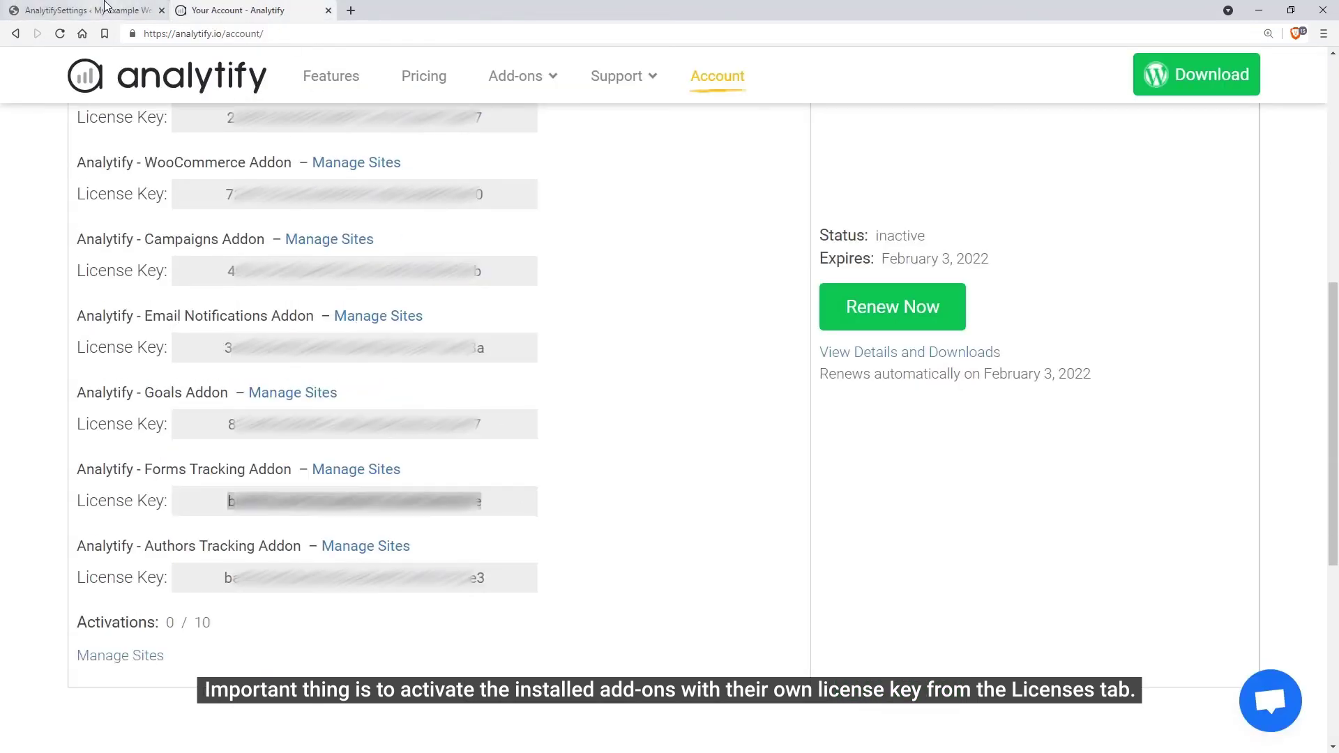
{"action": "right_click", "coordinate": [663, 540]}
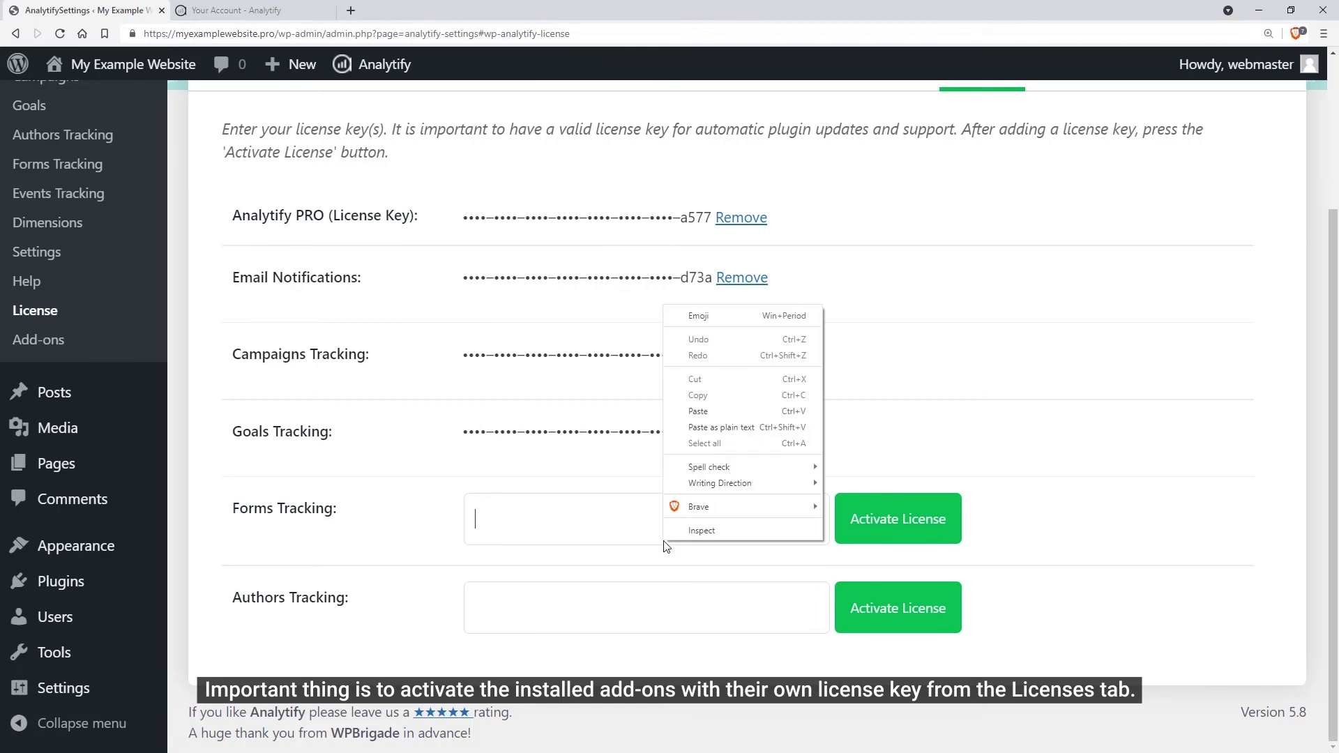
{"action": "left_click", "coordinate": [718, 413]}
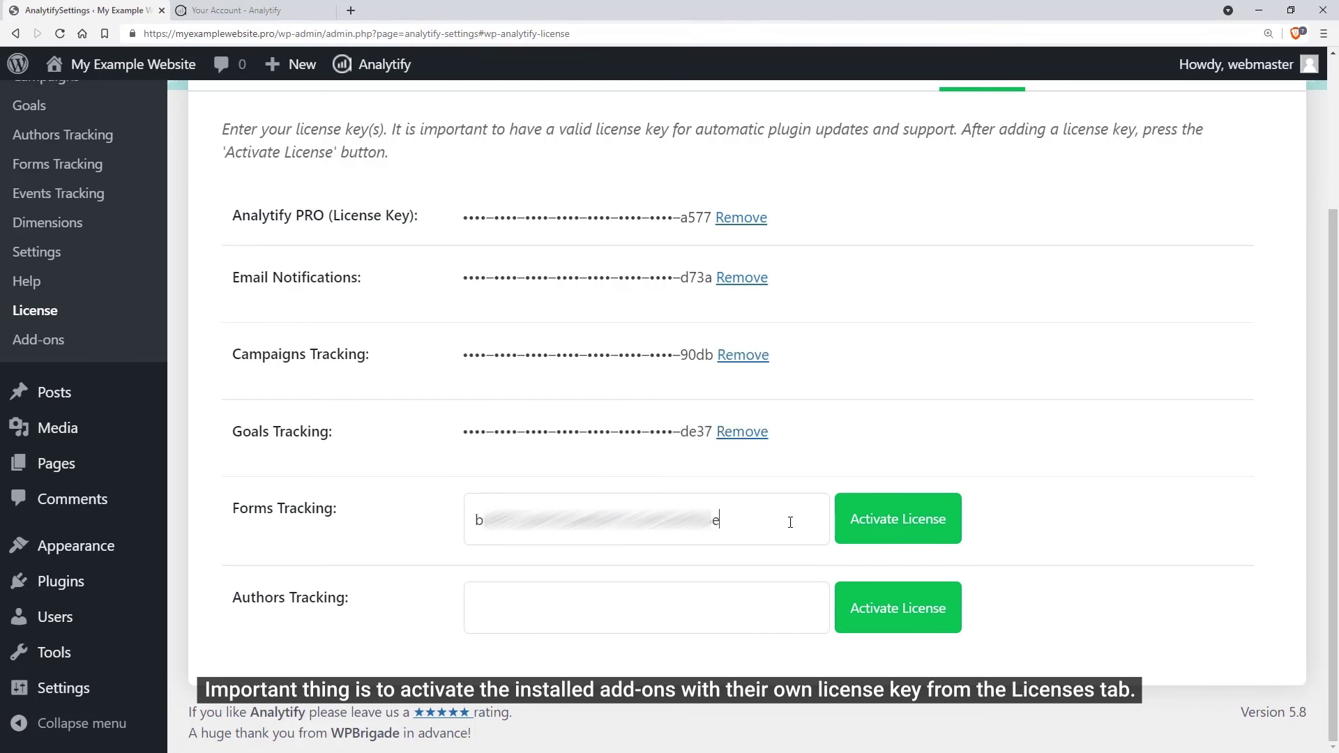
{"action": "left_click", "coordinate": [890, 542]}
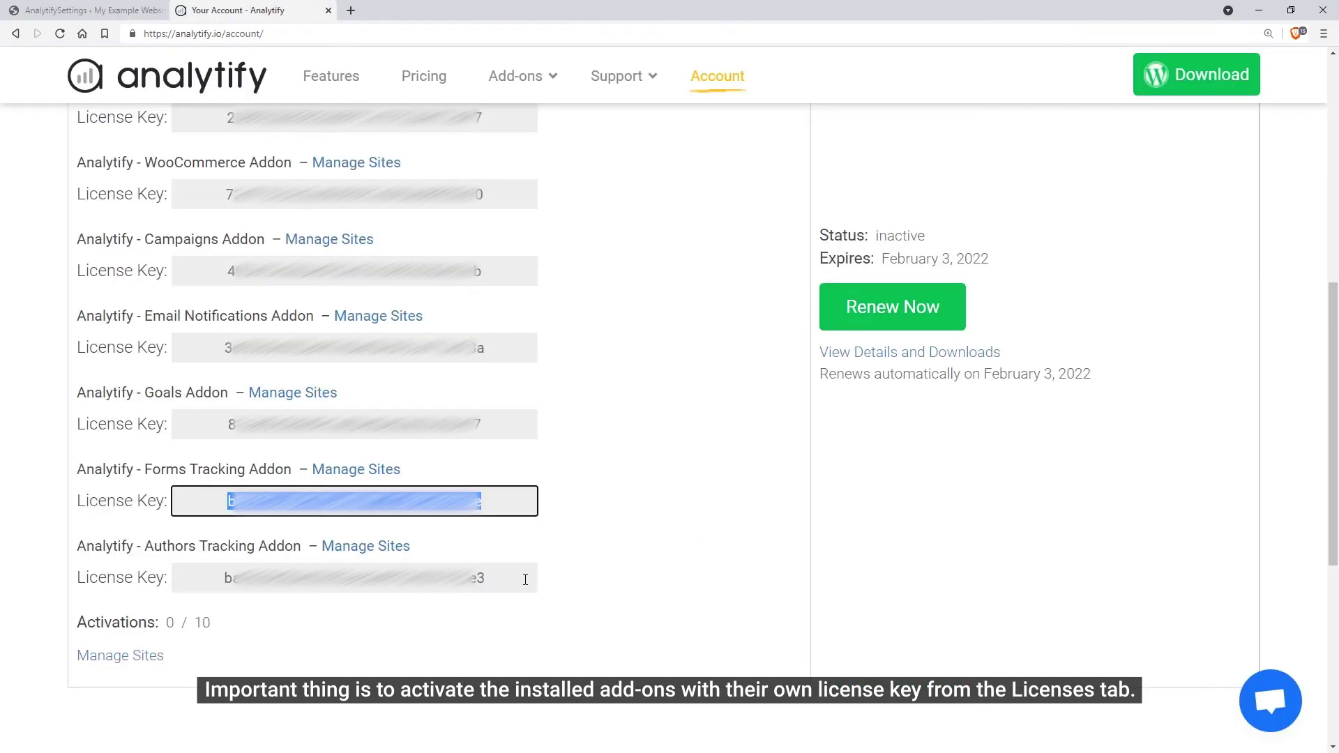
Step: Select and copy the Authors Tracking Addon license key on analytify.io
{"action": "left_click", "coordinate": [525, 579]}
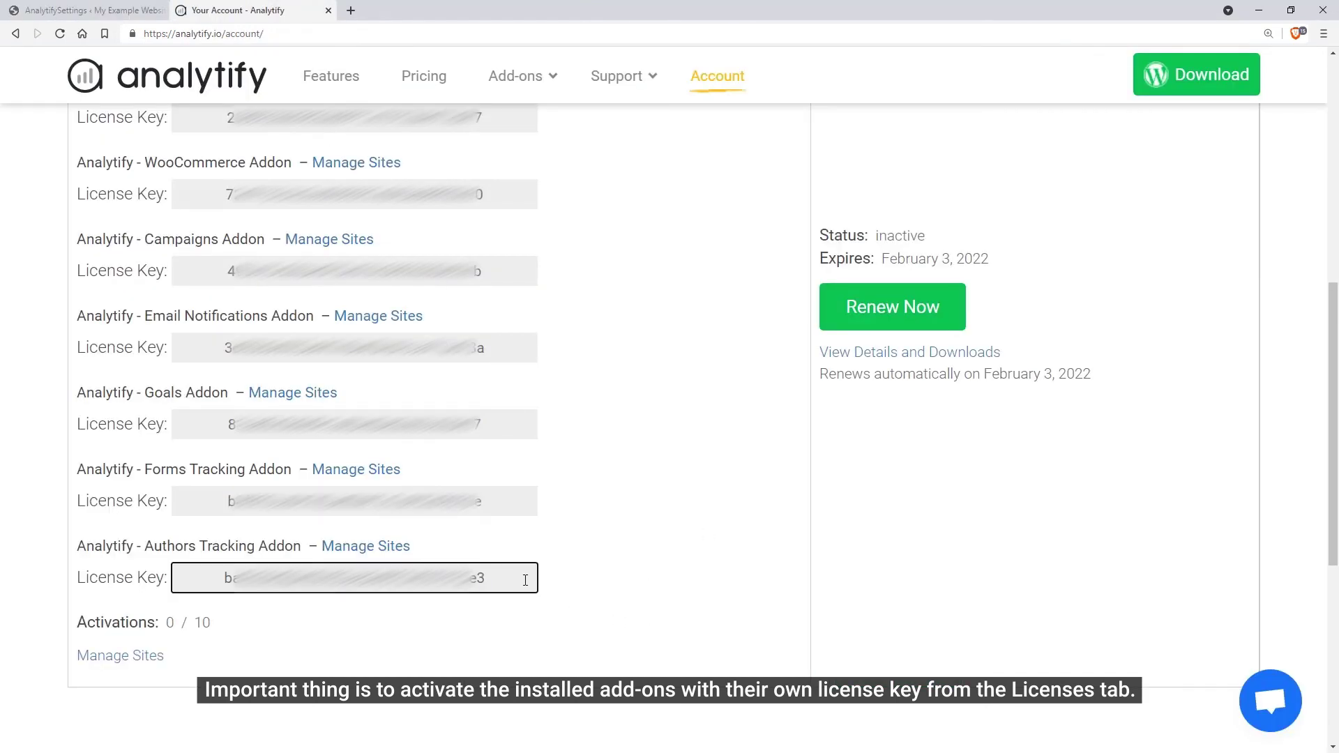
{"action": "key", "text": "ctrl+a"}
{"action": "right_click", "coordinate": [526, 578]}
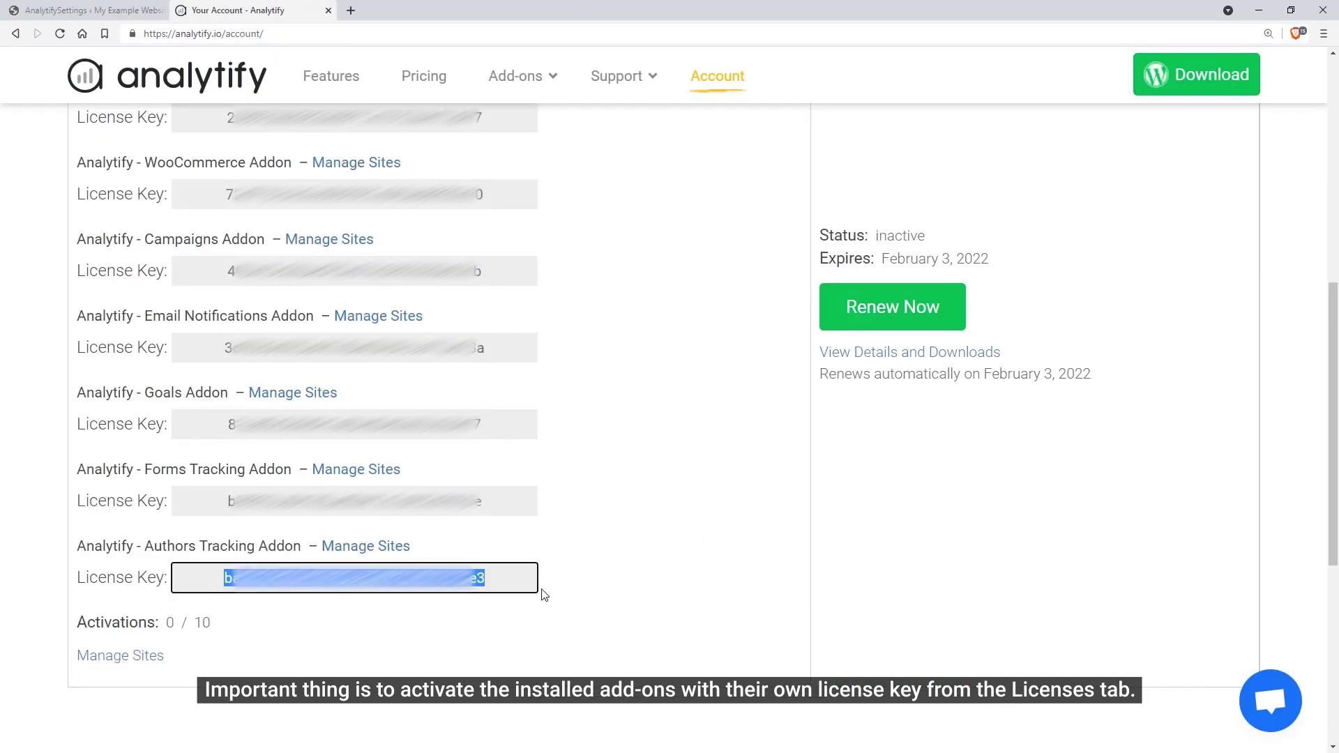
Step: Paste the key into the Authors Tracking field and activate that license
{"action": "left_click", "coordinate": [141, 11]}
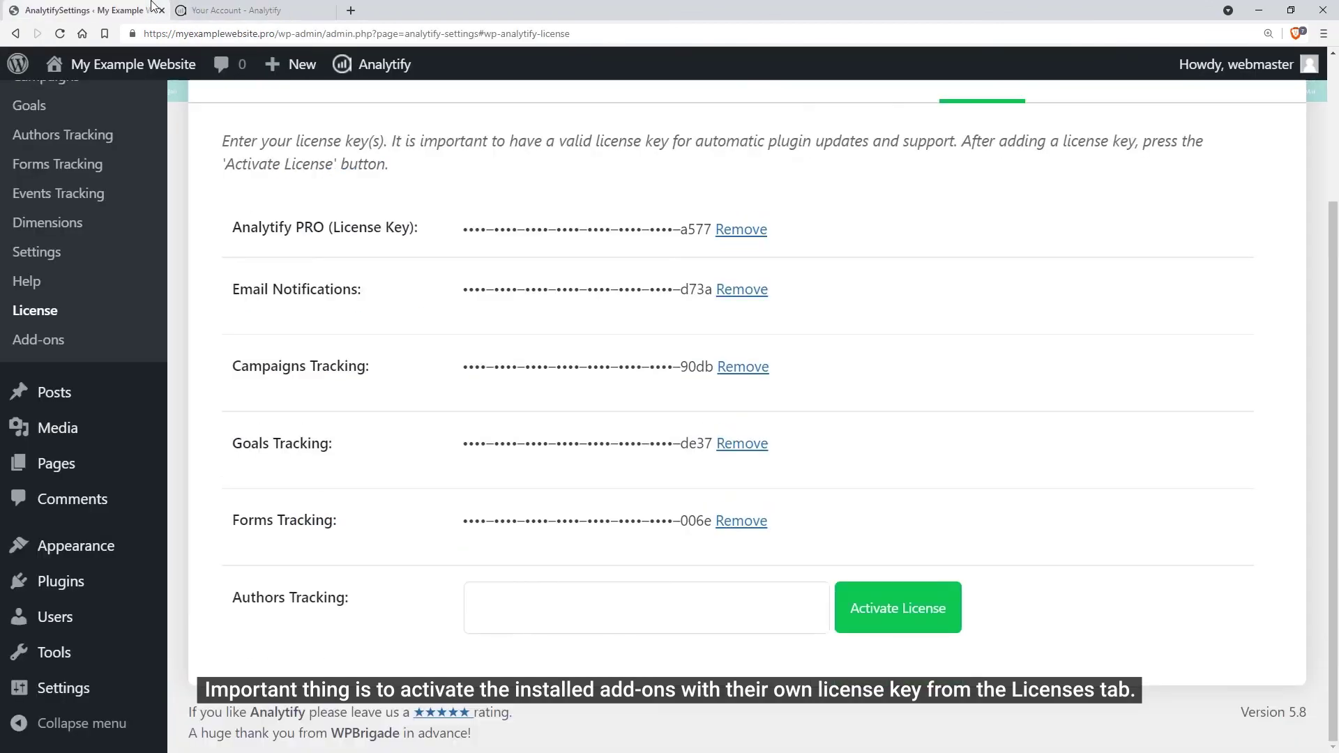
{"action": "right_click", "coordinate": [665, 622]}
{"action": "left_click", "coordinate": [787, 468]}
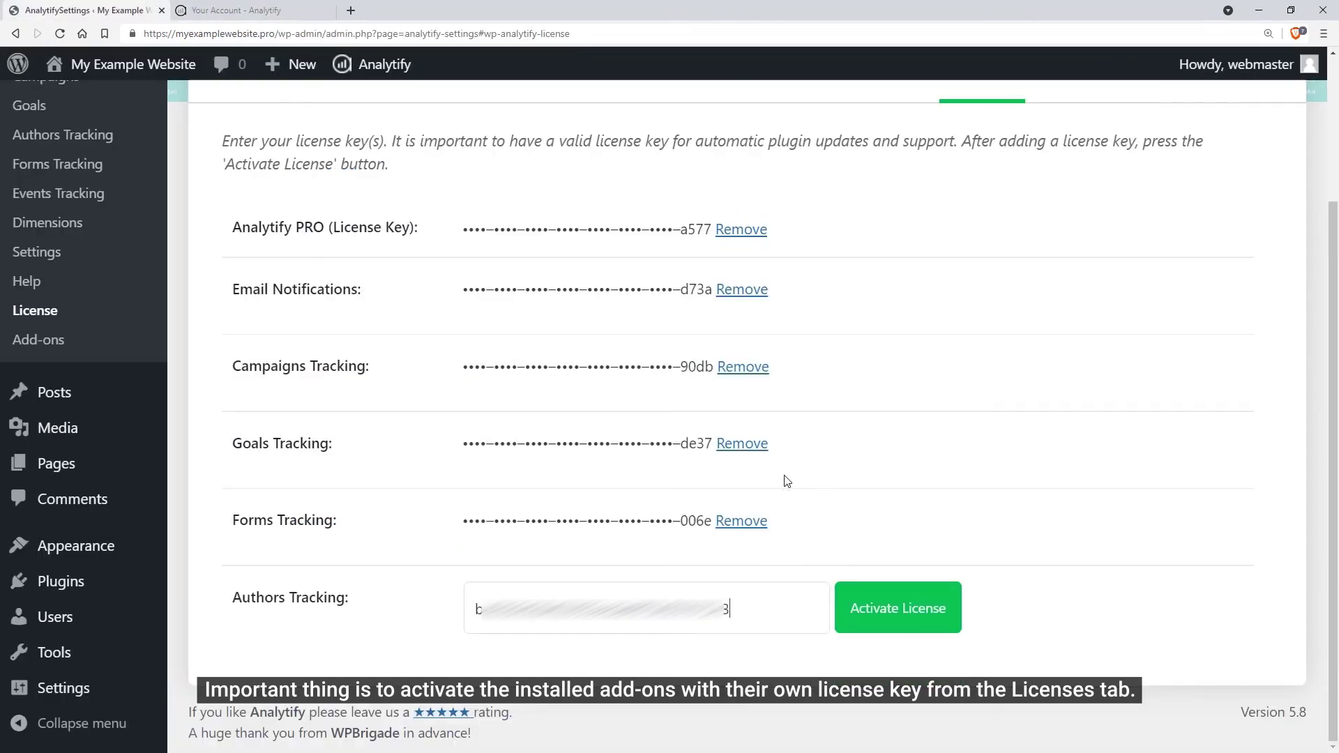
{"action": "left_click", "coordinate": [906, 607]}
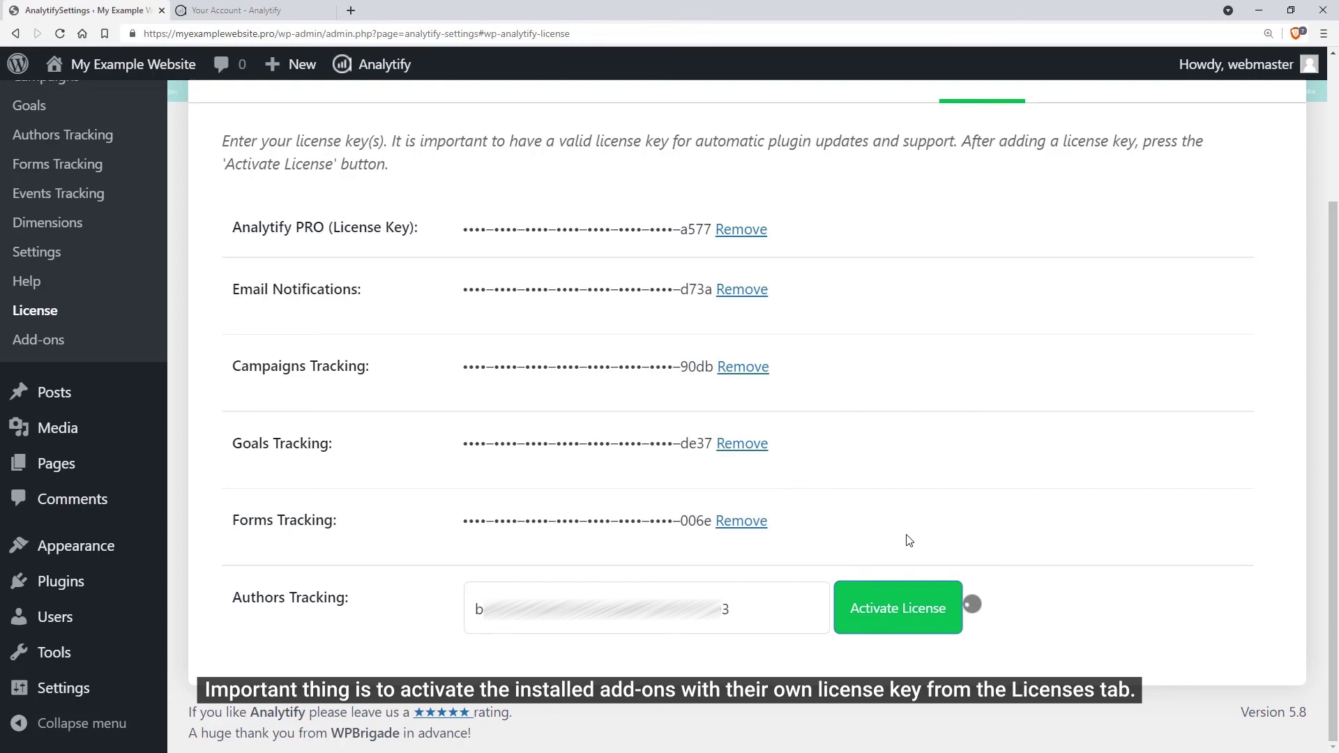